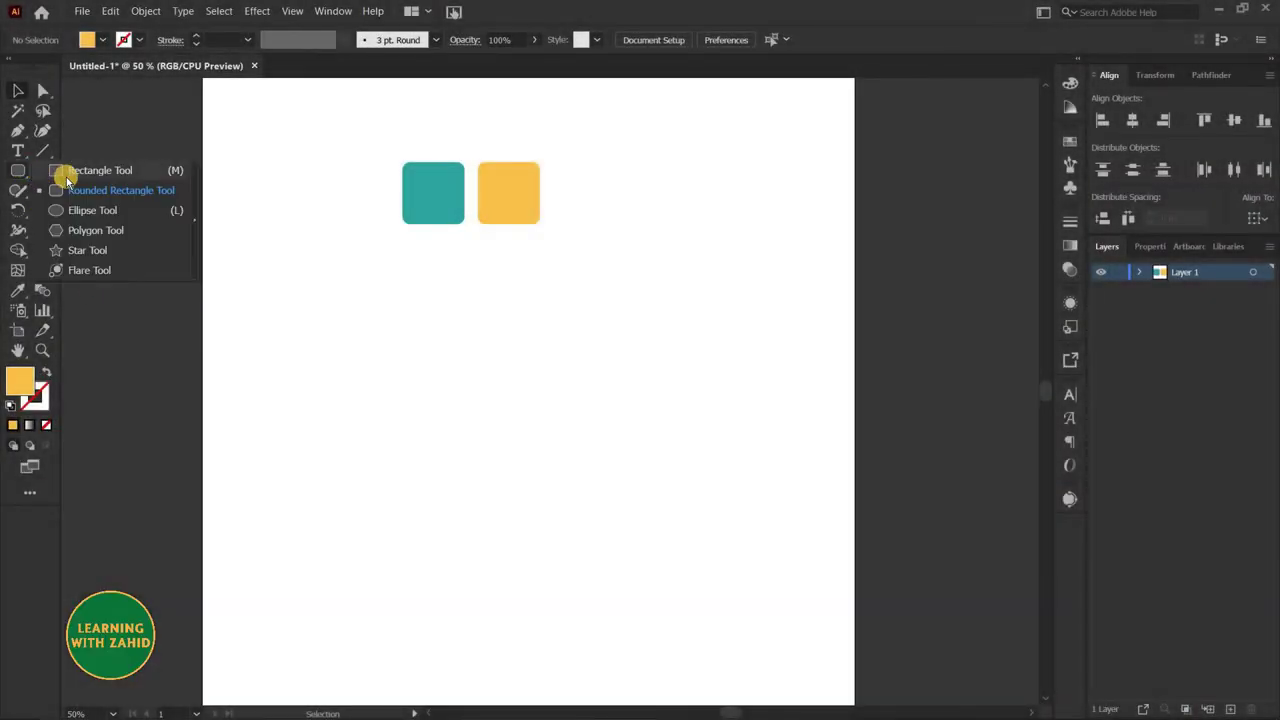
Step: Draw a 200×200 px rounded square and fill it with the teal swatch
{"action": "left_click_drag", "start_coordinate": [23, 173], "coordinate": [100, 190]}
{"action": "left_click", "coordinate": [357, 375]}
{"action": "type", "text": "200"}
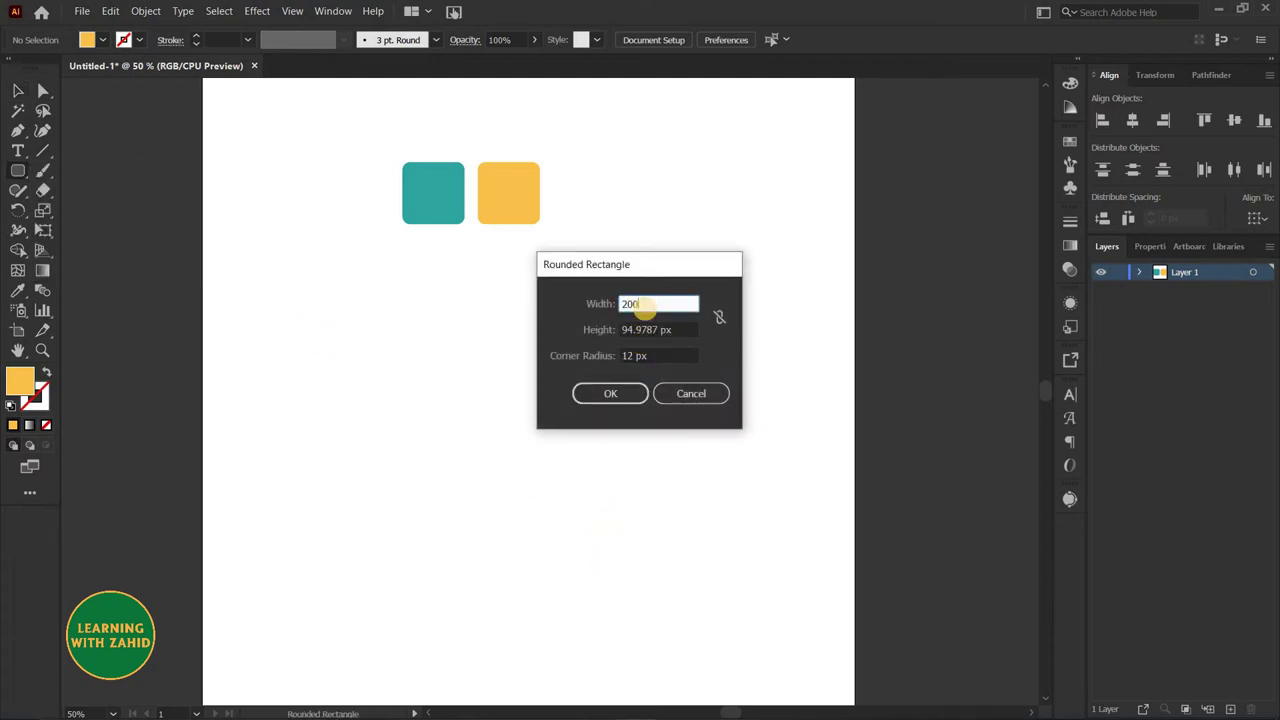
{"action": "key", "text": "Tab"}
{"action": "type", "text": "200"}
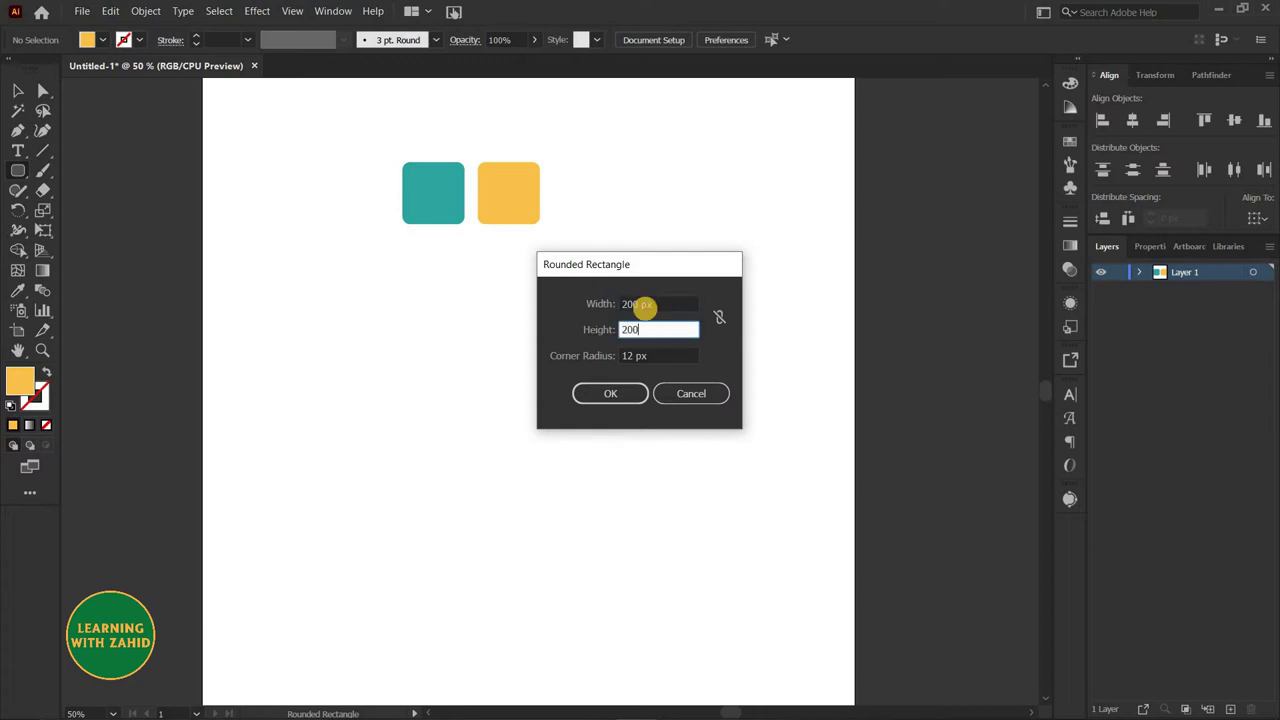
{"action": "key", "text": "Return"}
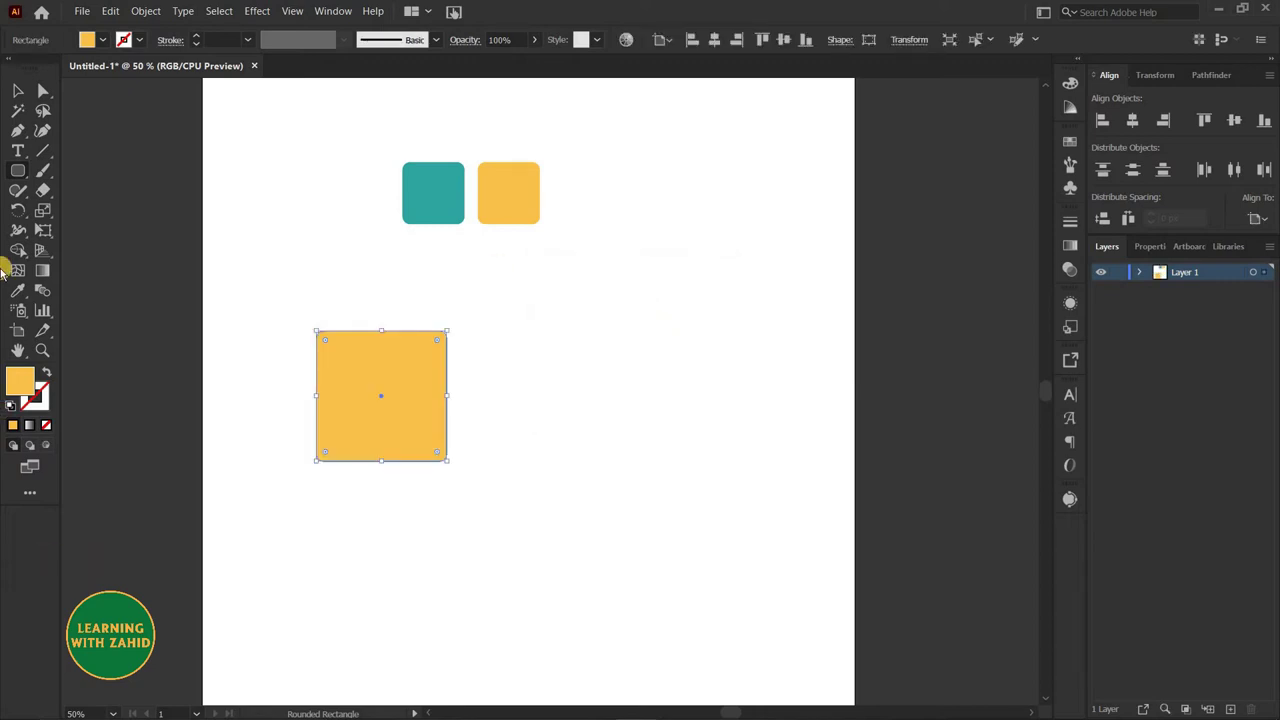
{"action": "left_click", "coordinate": [64, 273]}
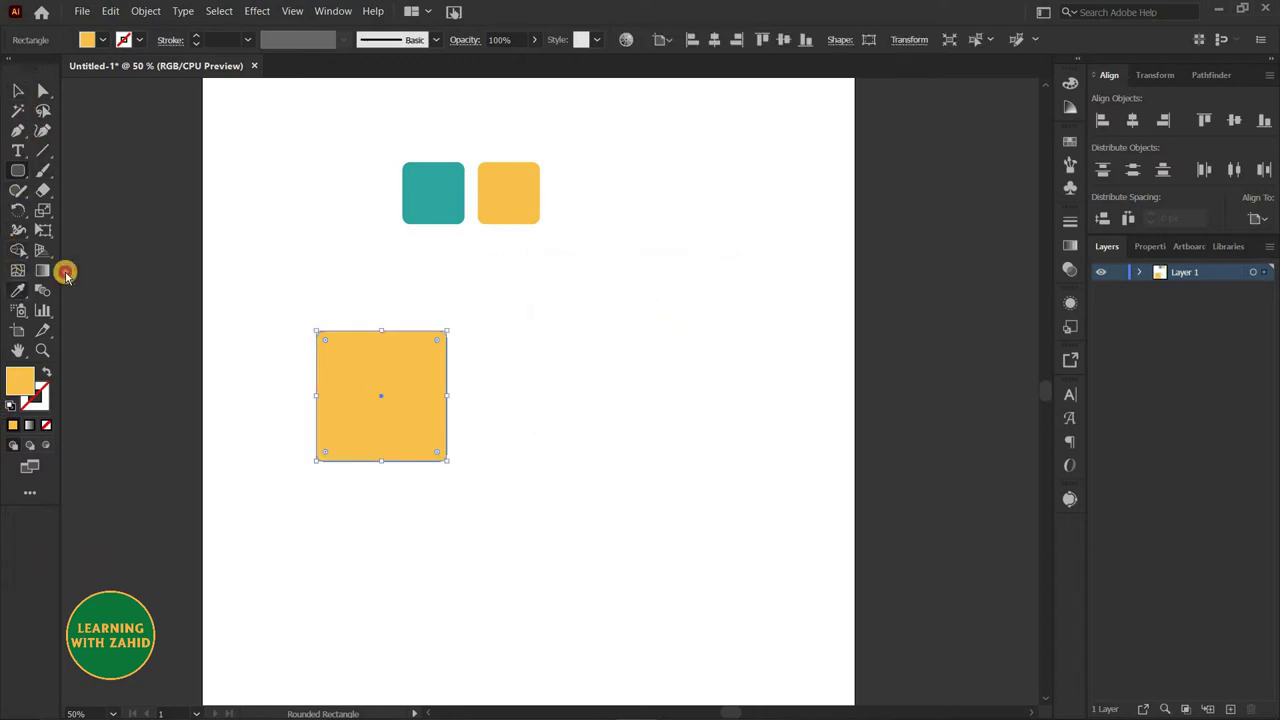
{"action": "left_click", "coordinate": [428, 178]}
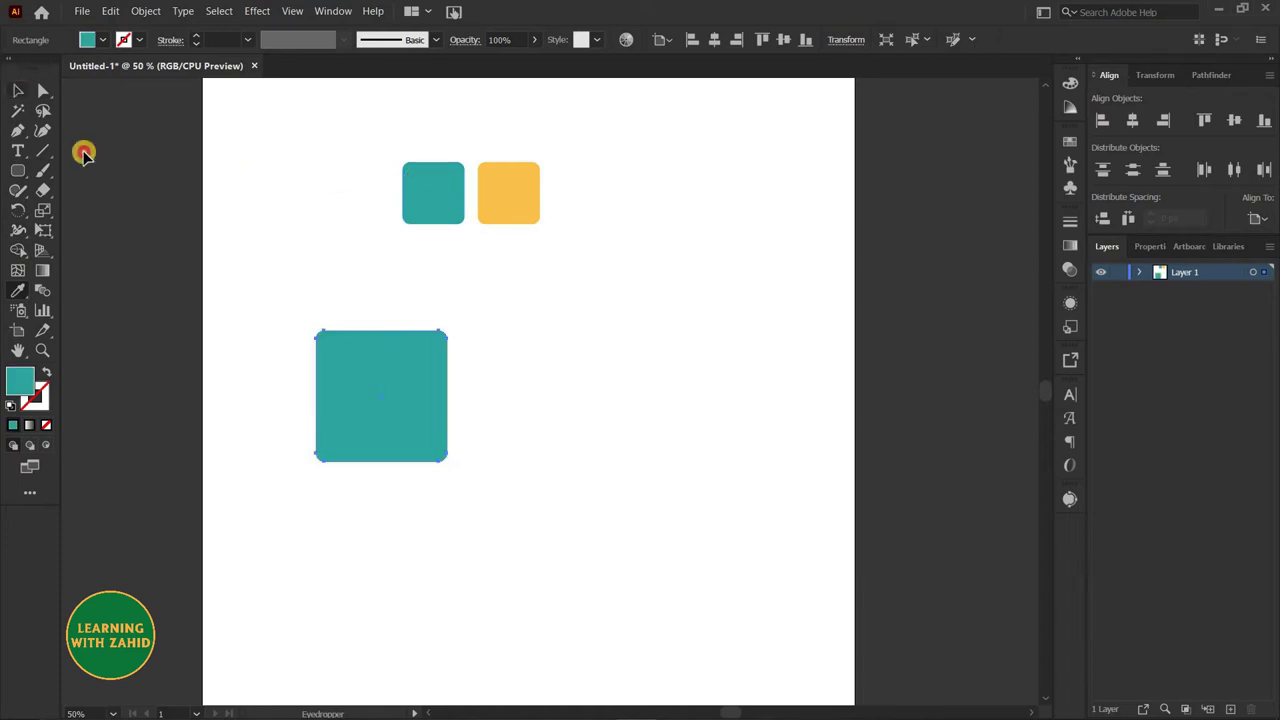
Step: Drag the square's two right corner widgets fully round into a D shape
{"action": "key", "text": "v"}
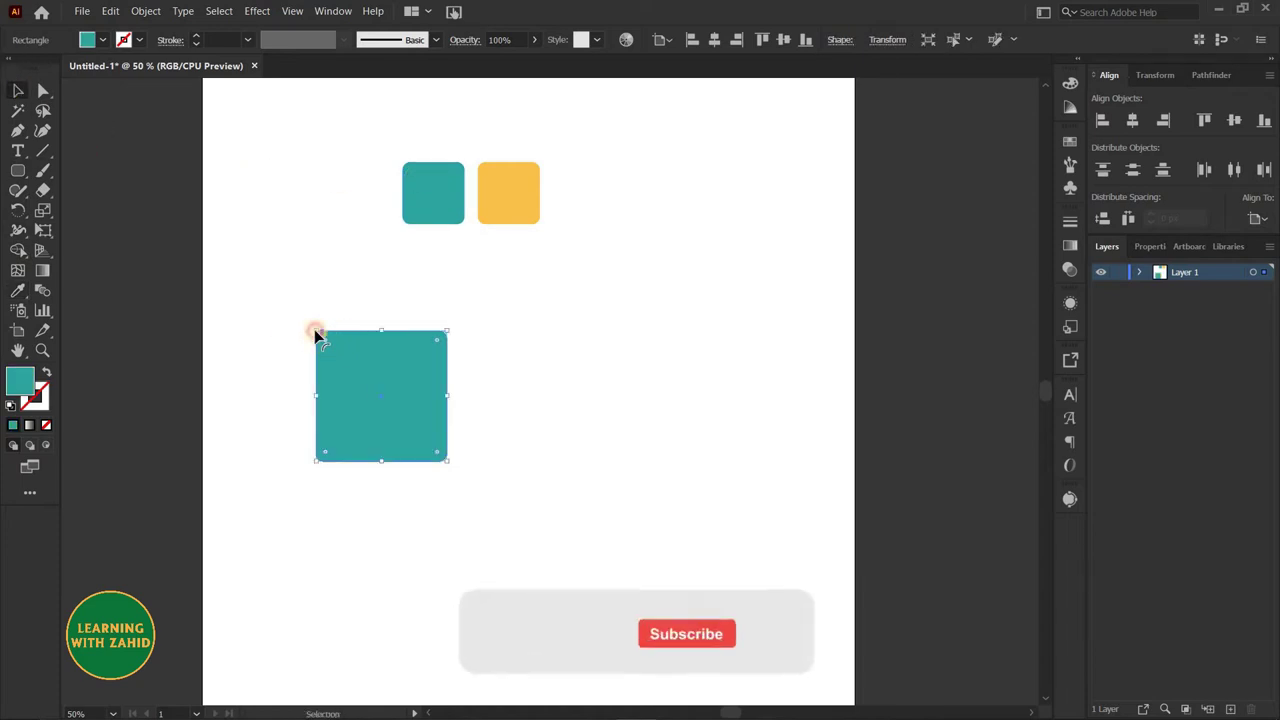
{"action": "left_click", "coordinate": [43, 91]}
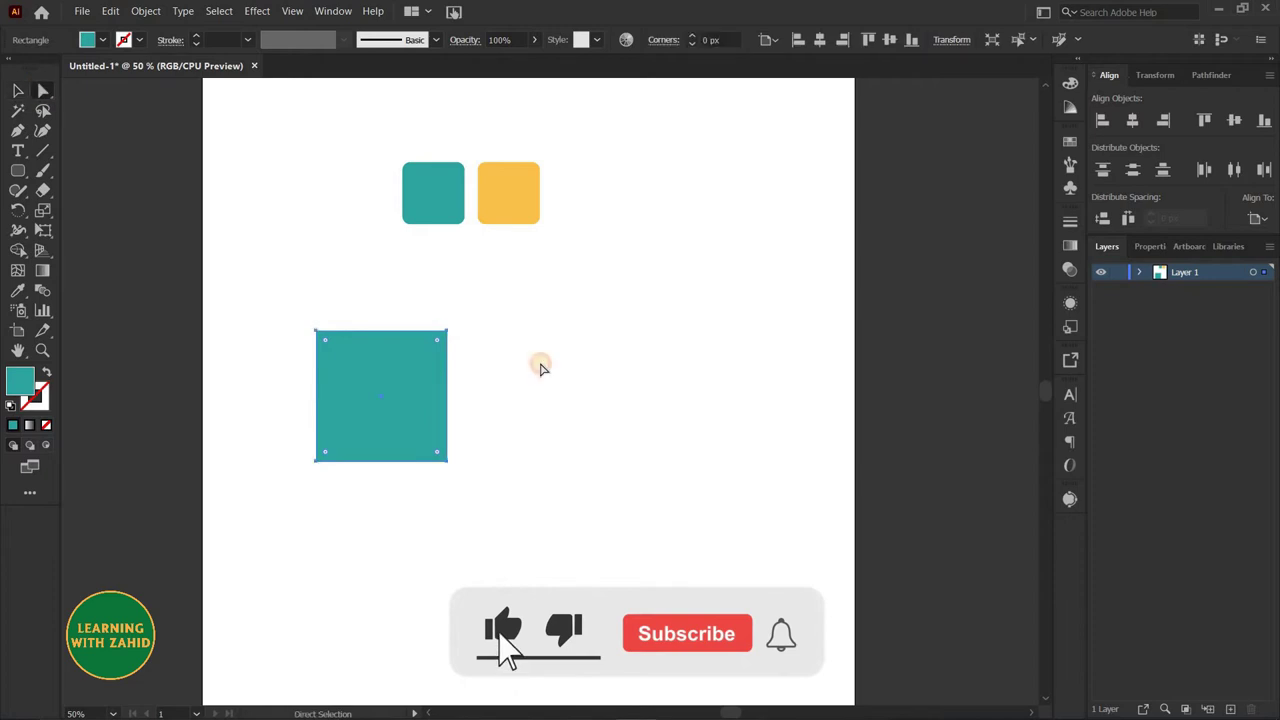
{"action": "left_click_drag", "start_coordinate": [490, 296], "coordinate": [426, 512]}
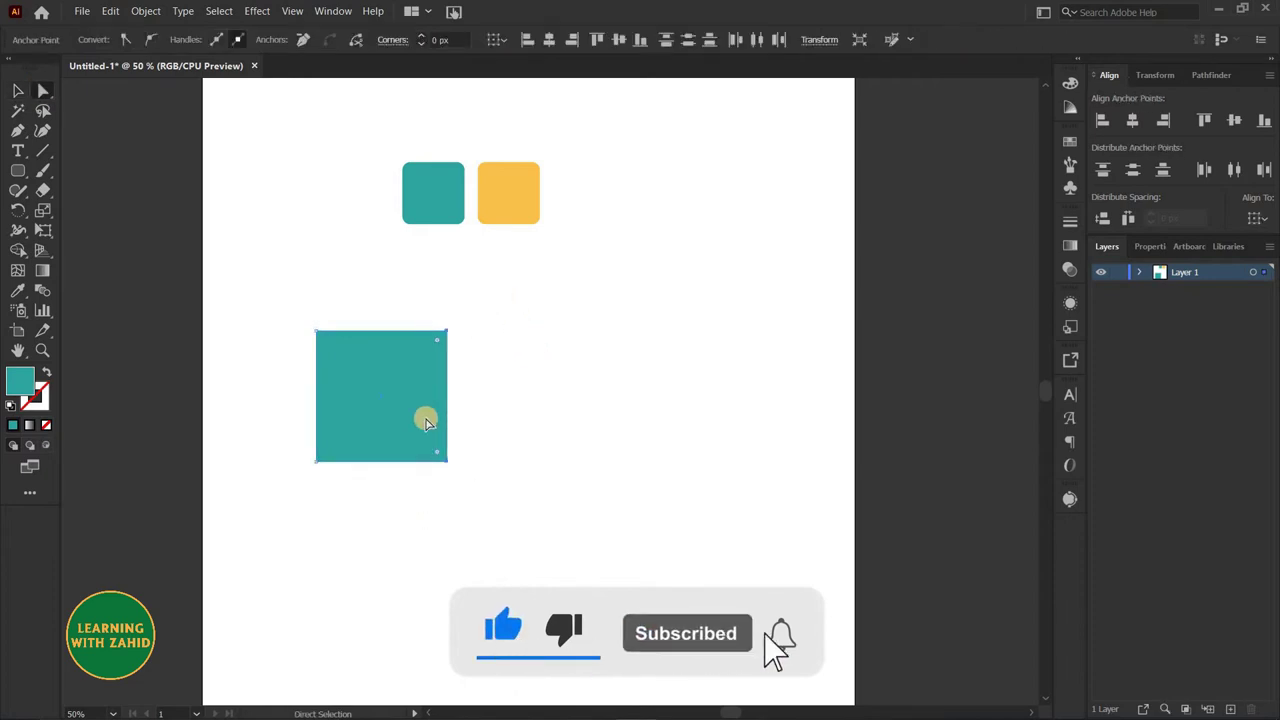
{"action": "left_click_drag", "start_coordinate": [393, 355], "coordinate": [237, 463]}
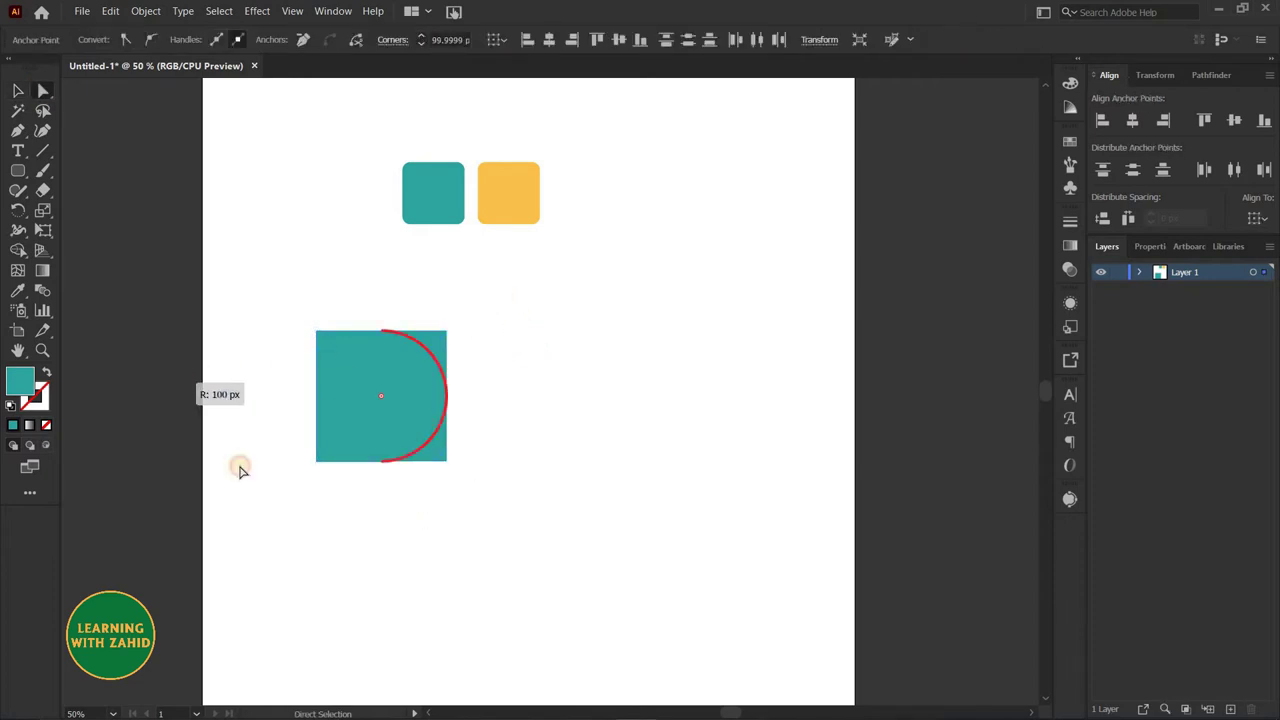
{"action": "left_click", "coordinate": [346, 503]}
{"action": "left_click_drag", "start_coordinate": [434, 521], "coordinate": [464, 479]}
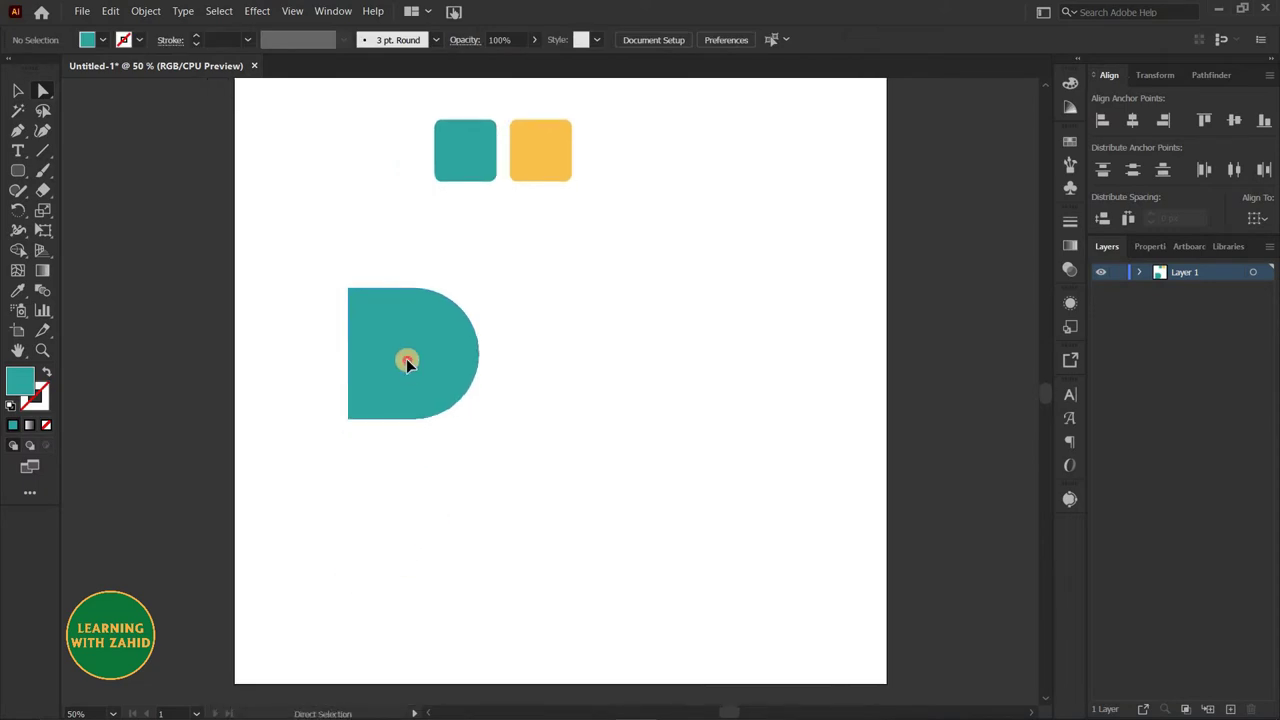
{"action": "left_click", "coordinate": [406, 358]}
{"action": "key", "text": "ctrl"}
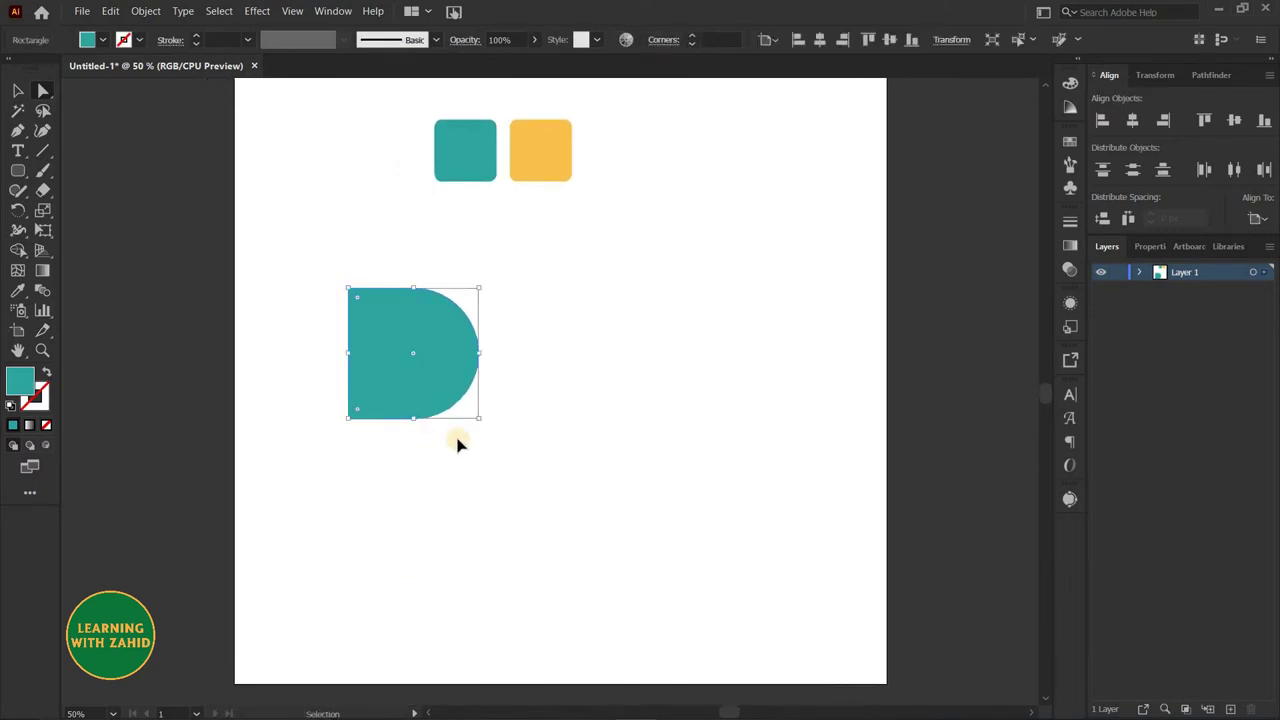
Step: Paste a copy of the D in front and shrink it to 125×125 px
{"action": "left_click", "coordinate": [112, 24]}
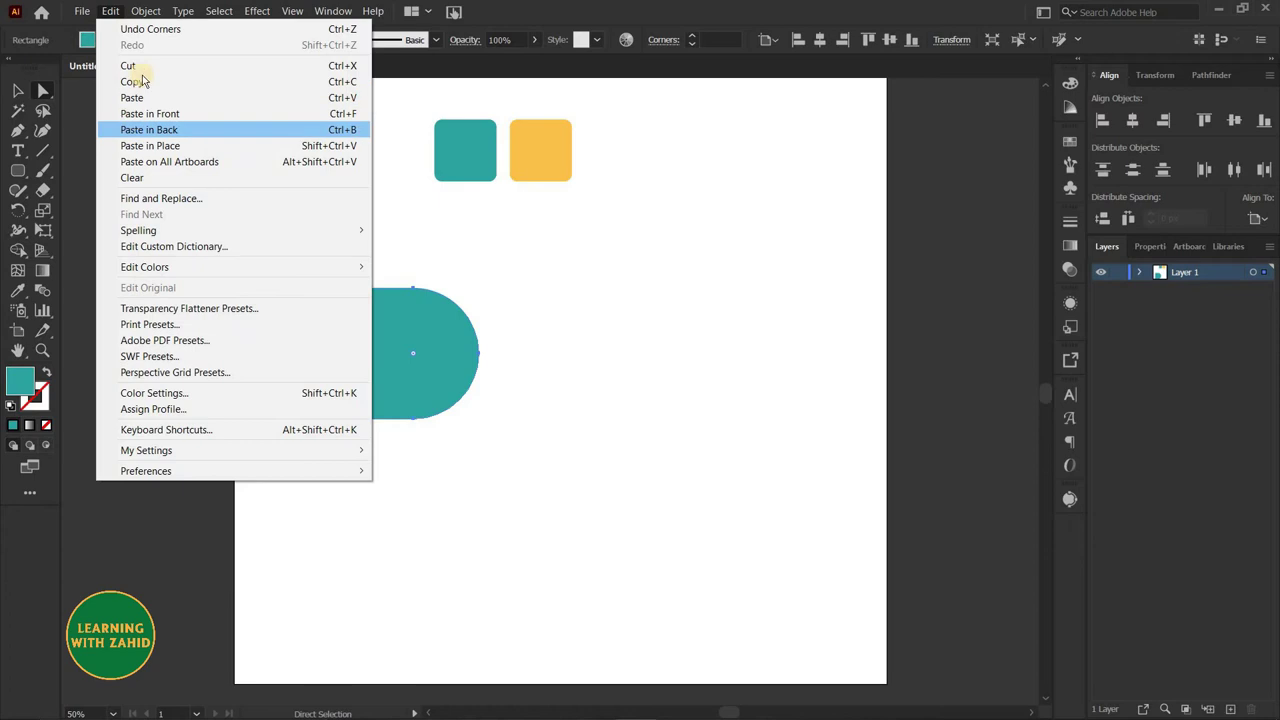
{"action": "left_click", "coordinate": [120, 16]}
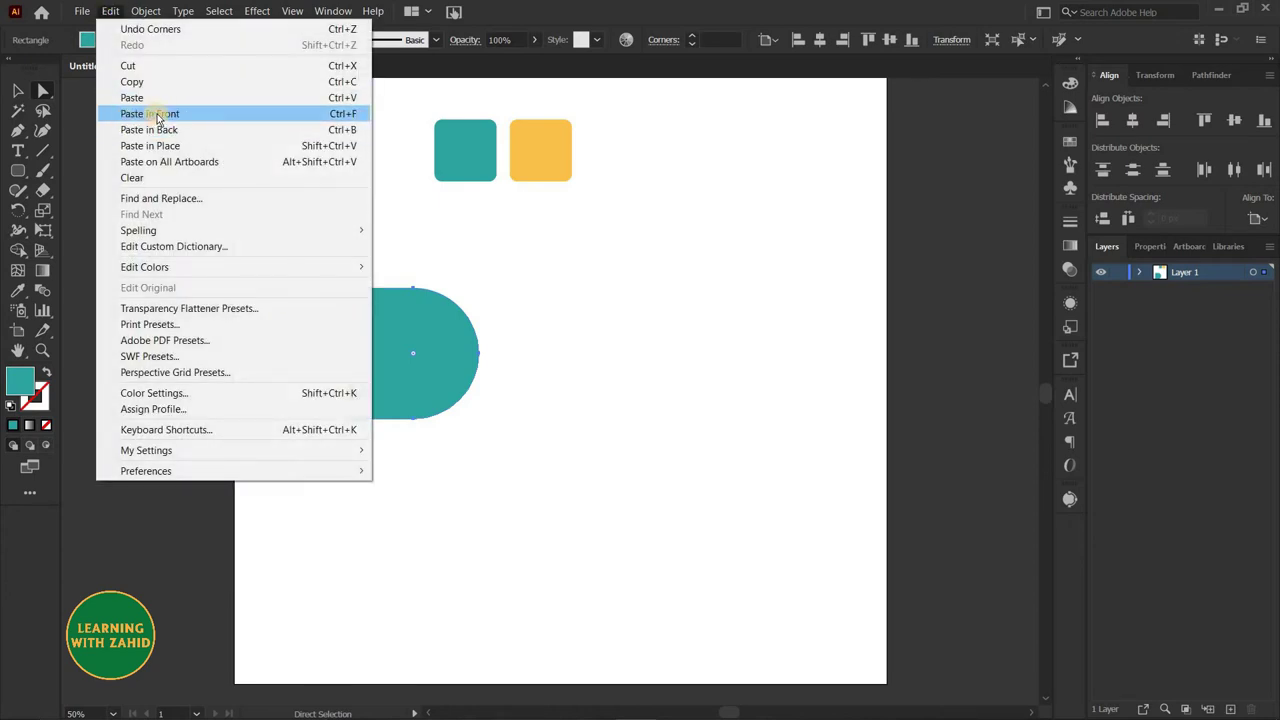
{"action": "left_click", "coordinate": [478, 385]}
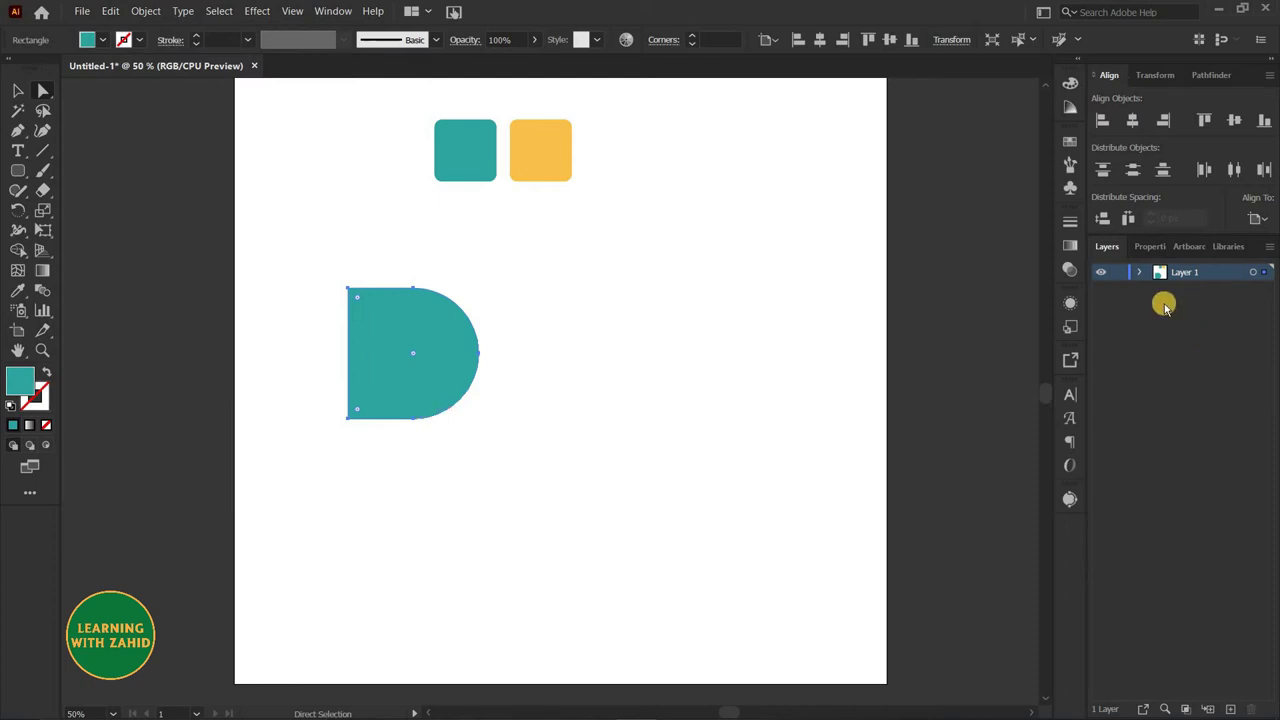
{"action": "left_click", "coordinate": [1139, 272]}
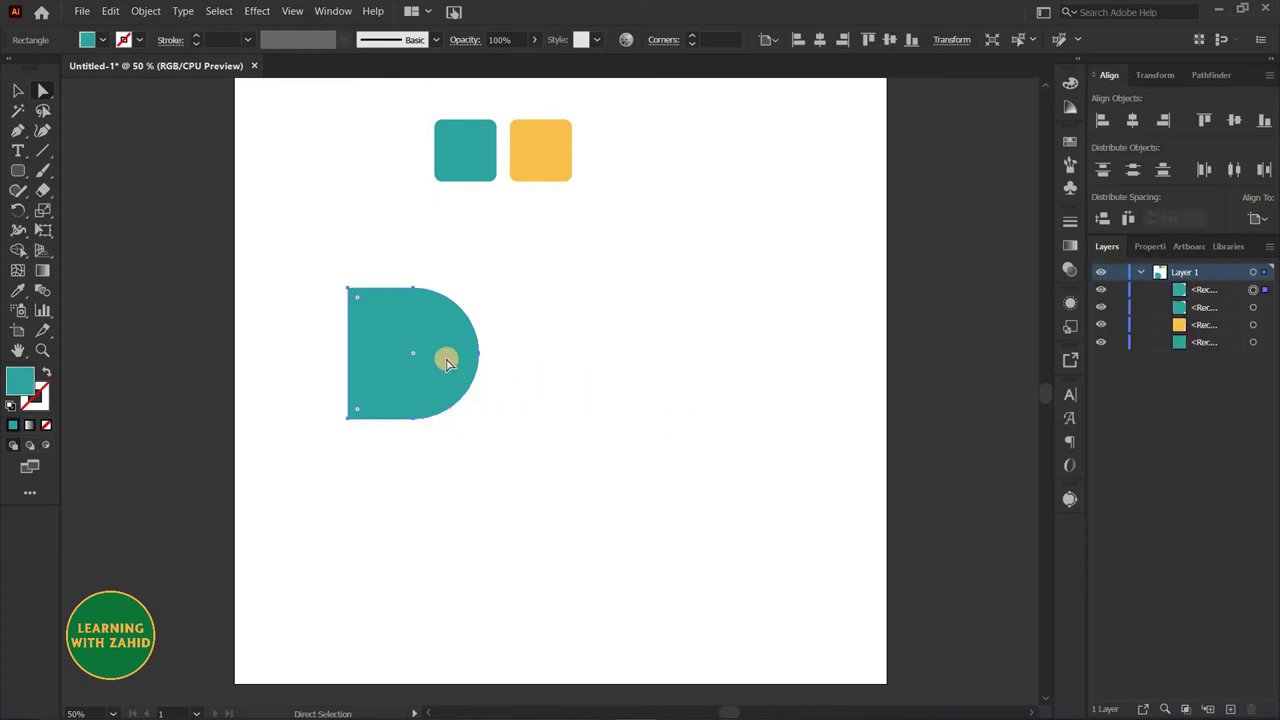
{"action": "left_click", "coordinate": [1186, 84]}
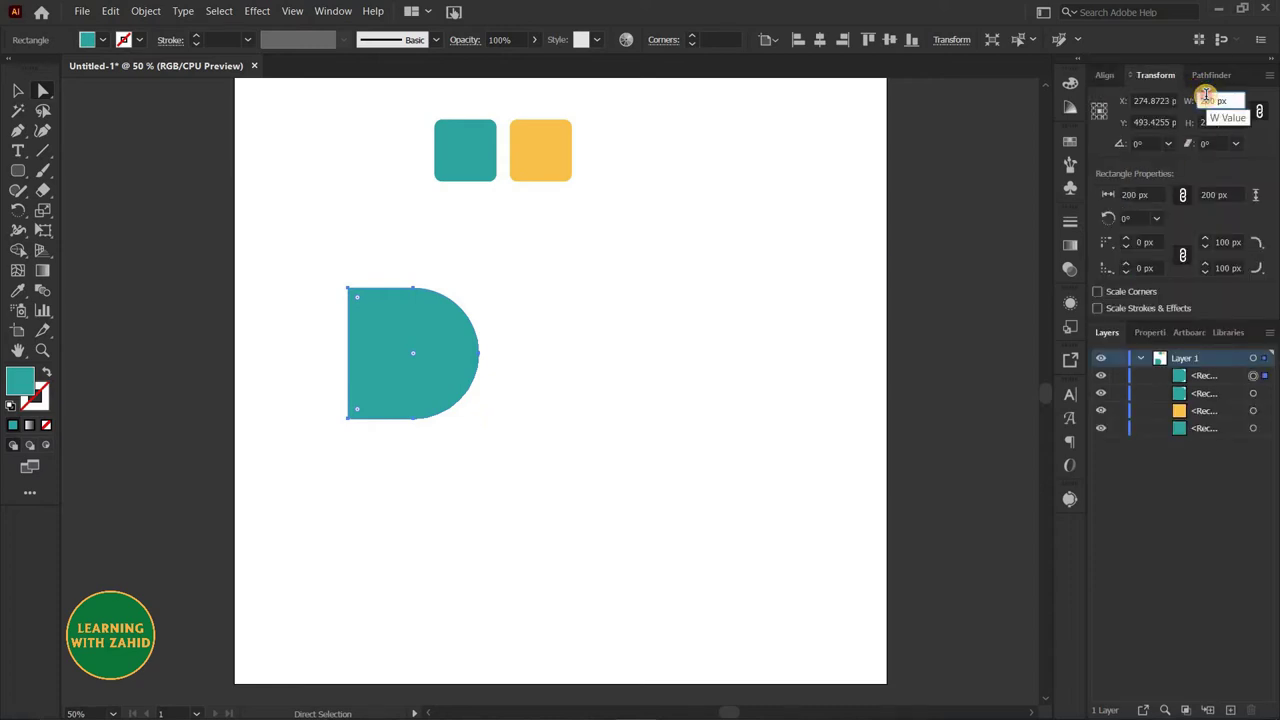
{"action": "key", "text": "Return"}
Step: Fill the small D with the yellow swatch and centre it on the teal D
{"action": "left_click", "coordinate": [18, 291]}
{"action": "left_click", "coordinate": [516, 146]}
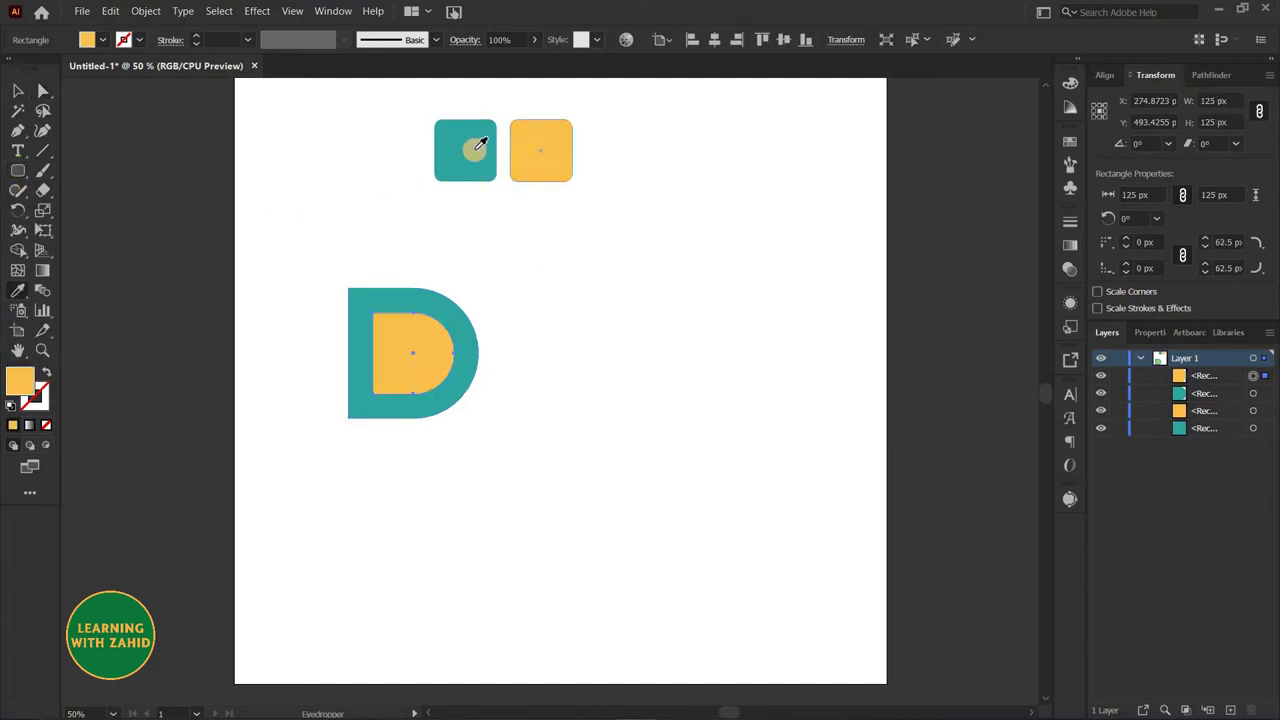
{"action": "left_click", "coordinate": [18, 91]}
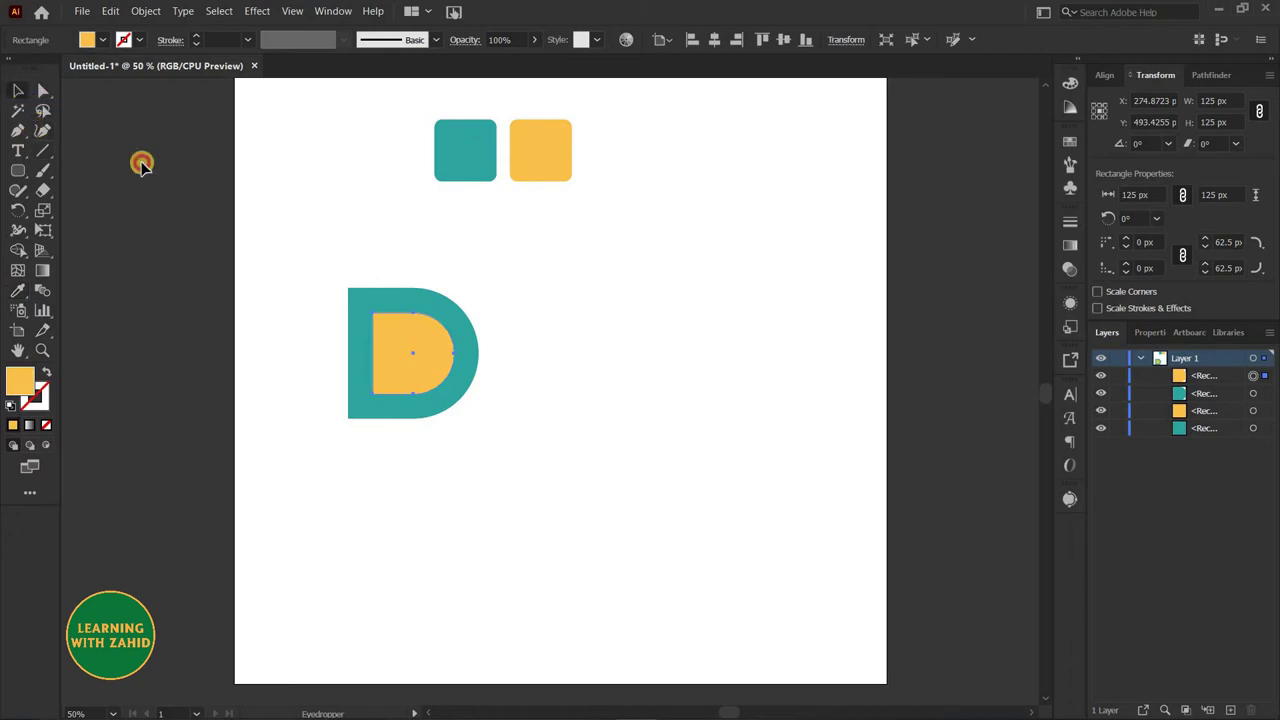
{"action": "left_click", "coordinate": [400, 300], "text": "shift"}
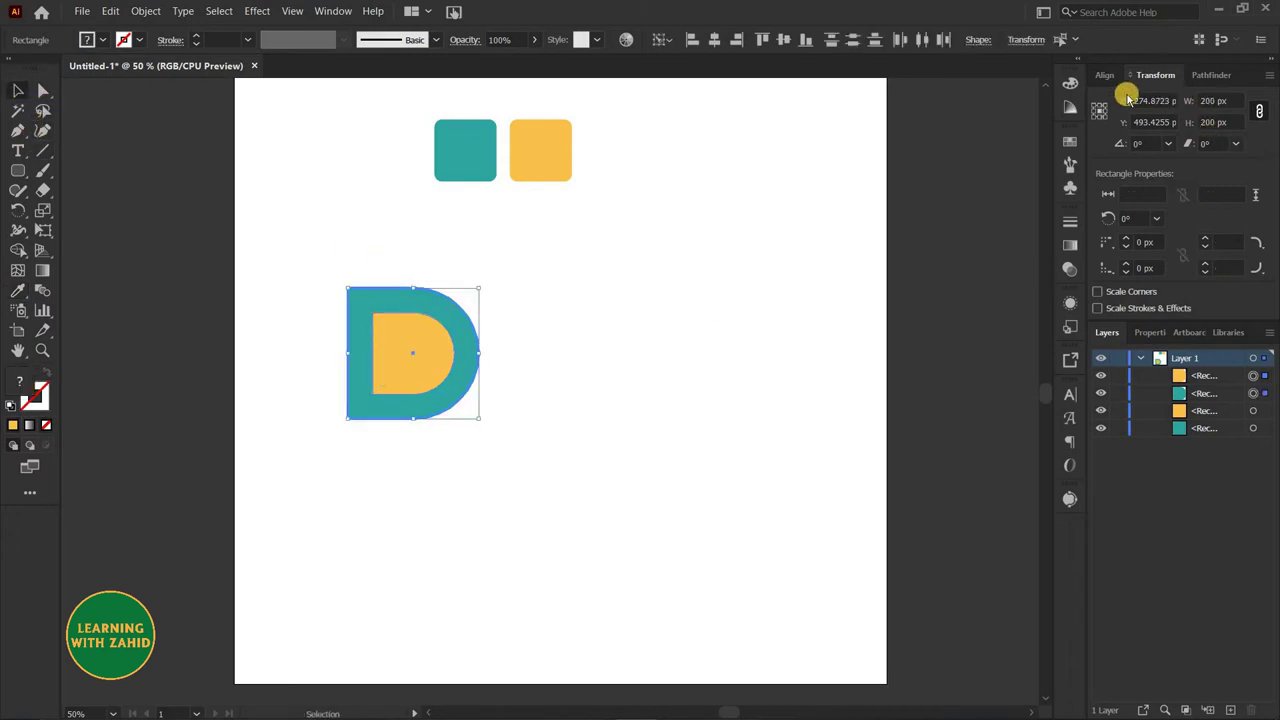
{"action": "left_click", "coordinate": [1104, 76]}
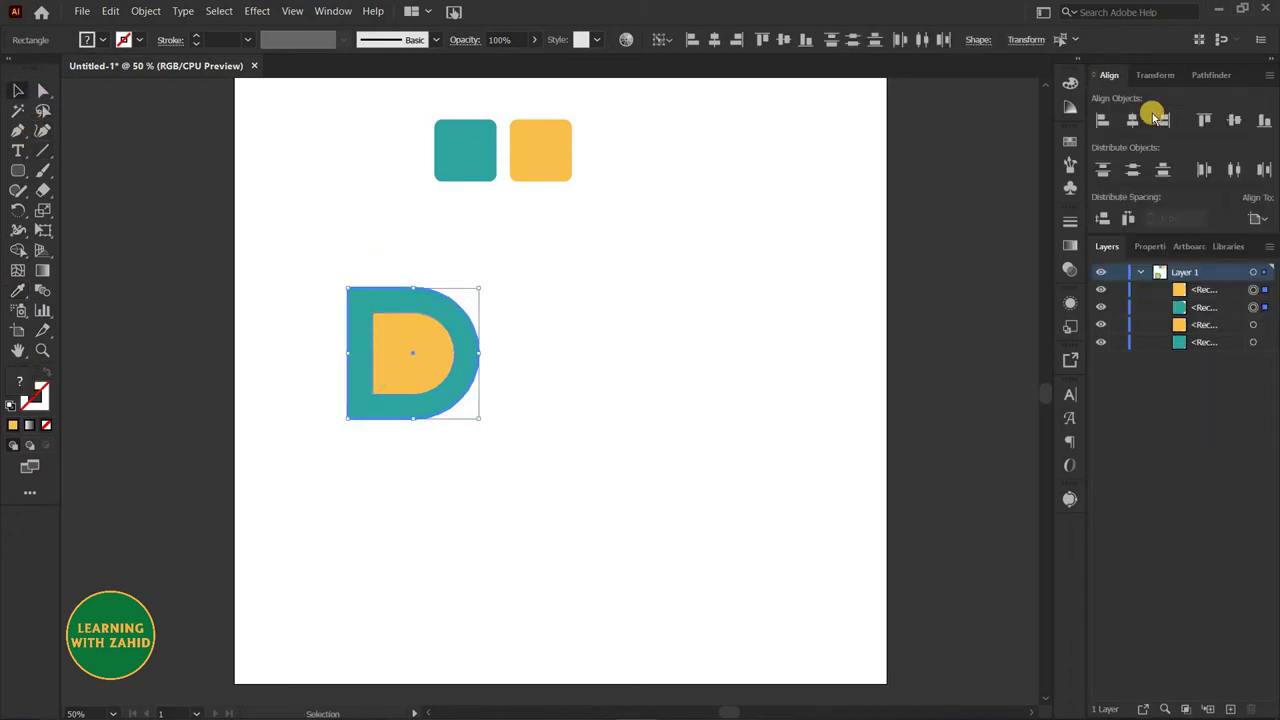
{"action": "left_click", "coordinate": [1231, 118]}
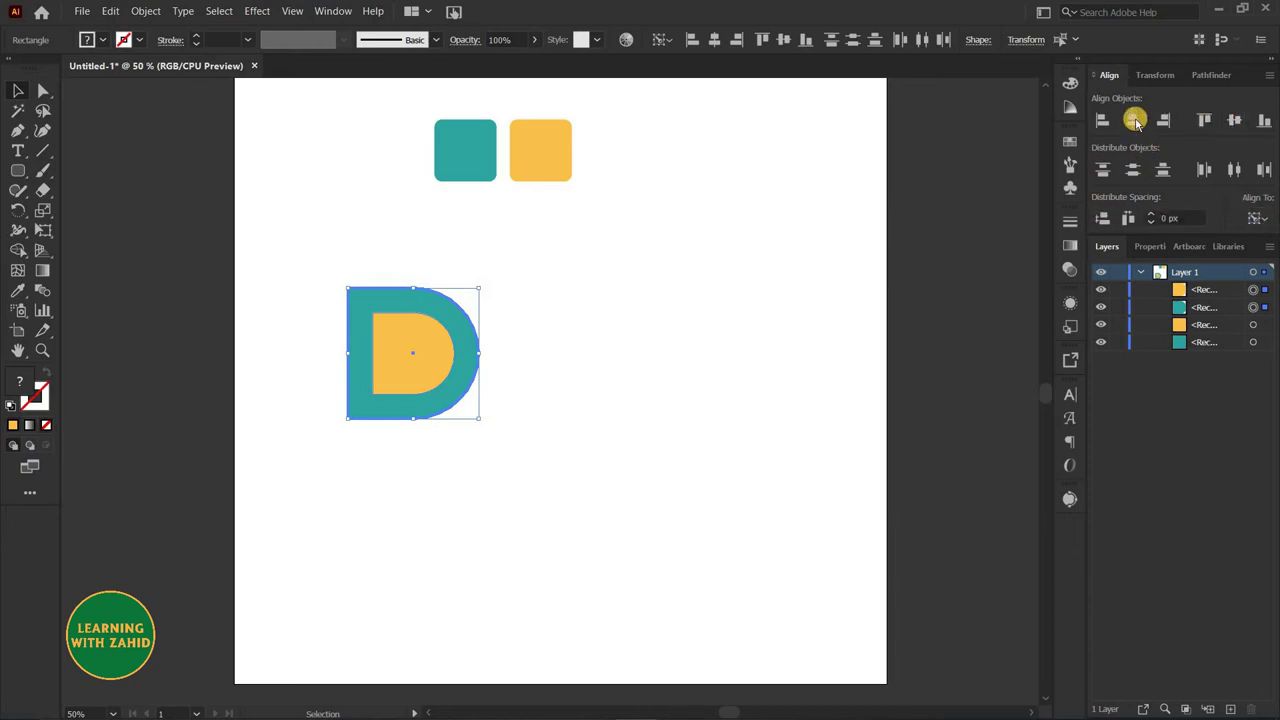
{"action": "left_click", "coordinate": [440, 622]}
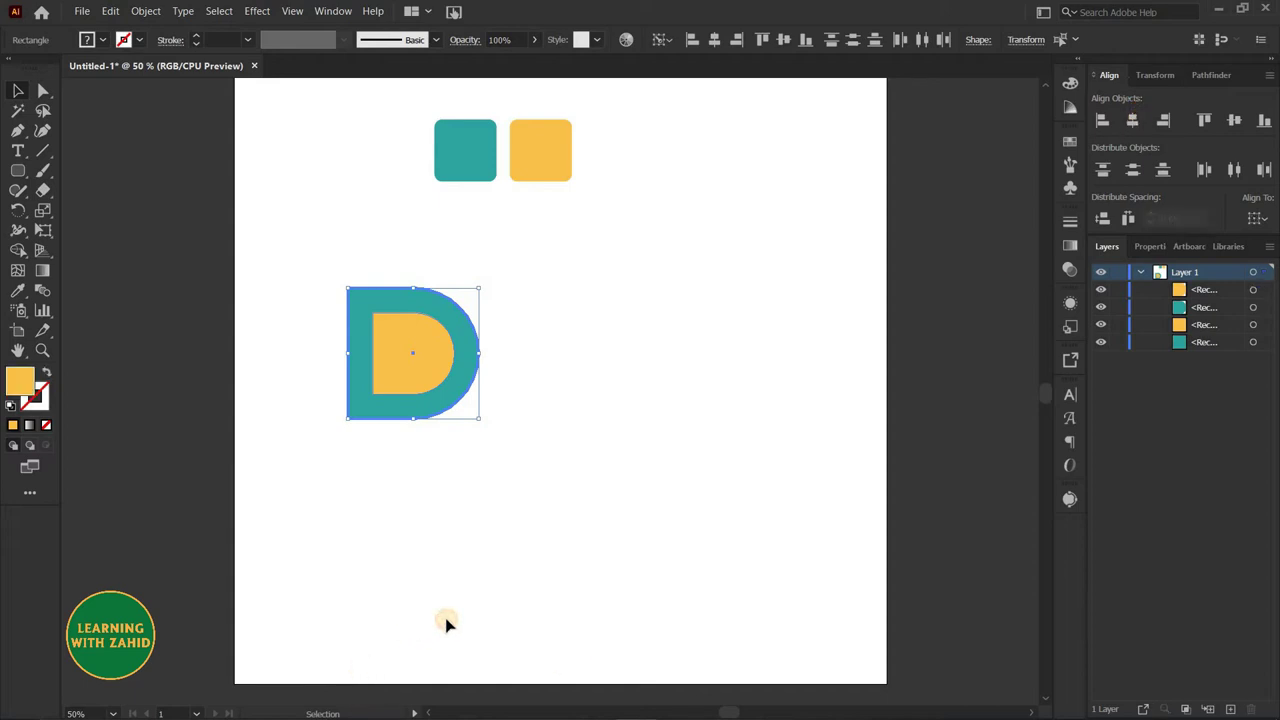
{"action": "left_click", "coordinate": [20, 170]}
Step: Draw a thin rounded bar out of the D's right side, vertically centred on the yellow D
{"action": "mouse_move", "coordinate": [465, 332]}
{"action": "left_mouse_down"}
{"action": "mouse_move", "coordinate": [444, 348]}
{"action": "mouse_move", "coordinate": [506, 352]}
{"action": "left_mouse_up"}
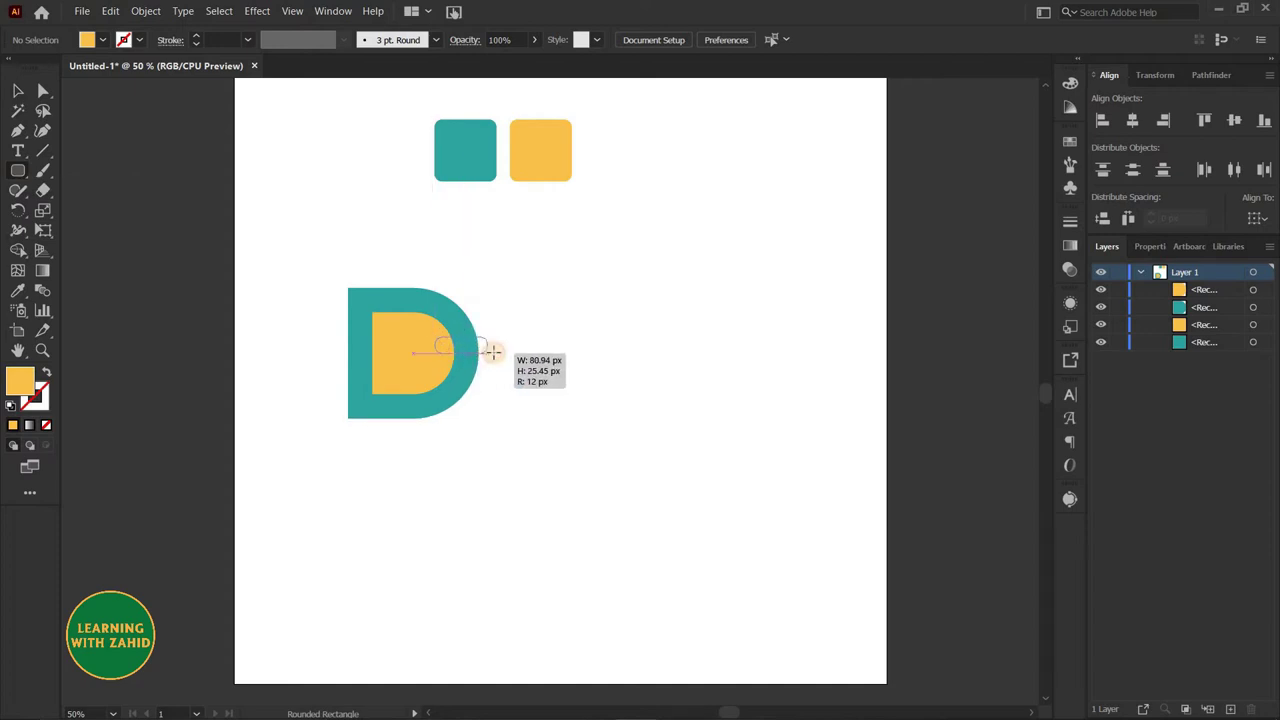
{"action": "left_click", "coordinate": [15, 89]}
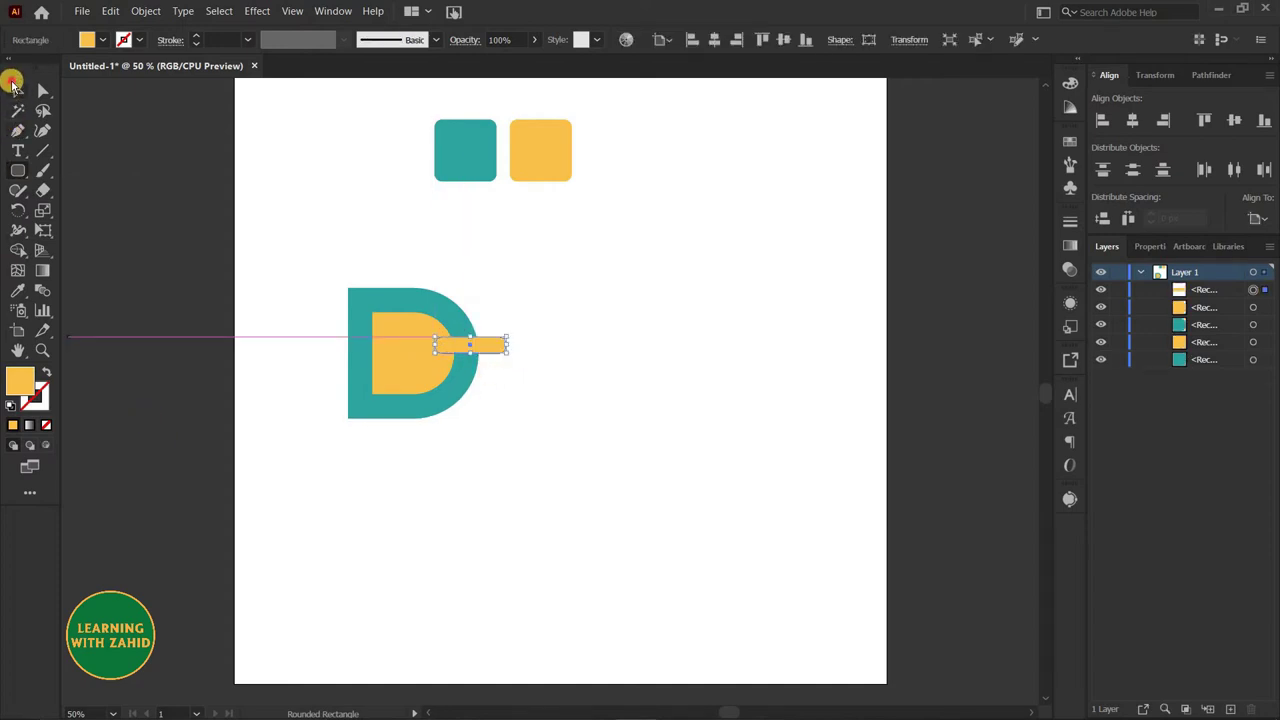
{"action": "double_click", "coordinate": [423, 372]}
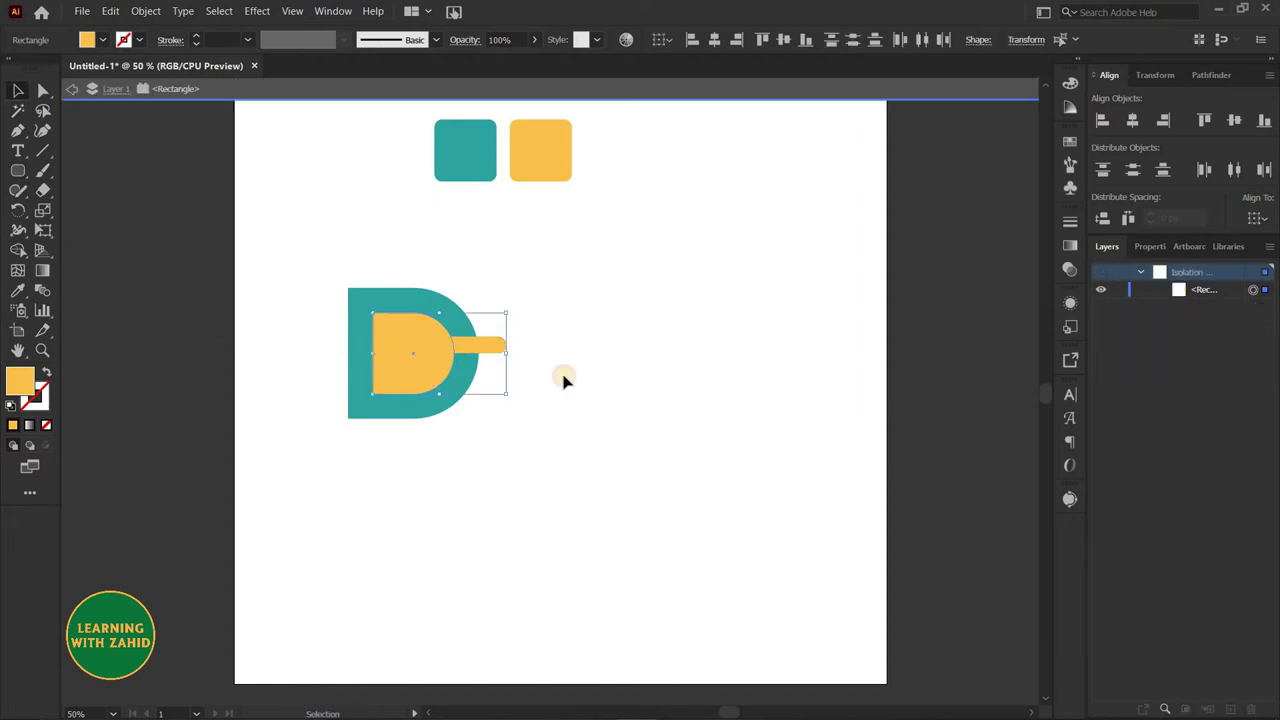
{"action": "double_click", "coordinate": [497, 362]}
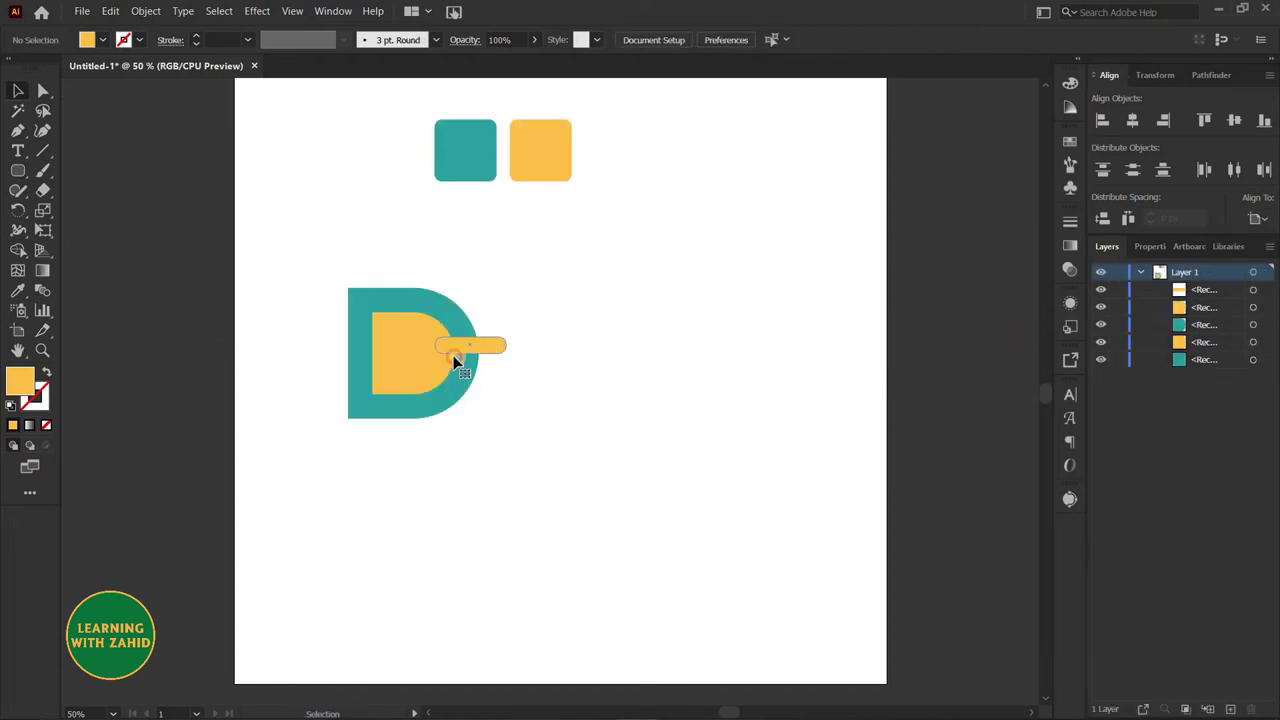
{"action": "left_click", "coordinate": [453, 355]}
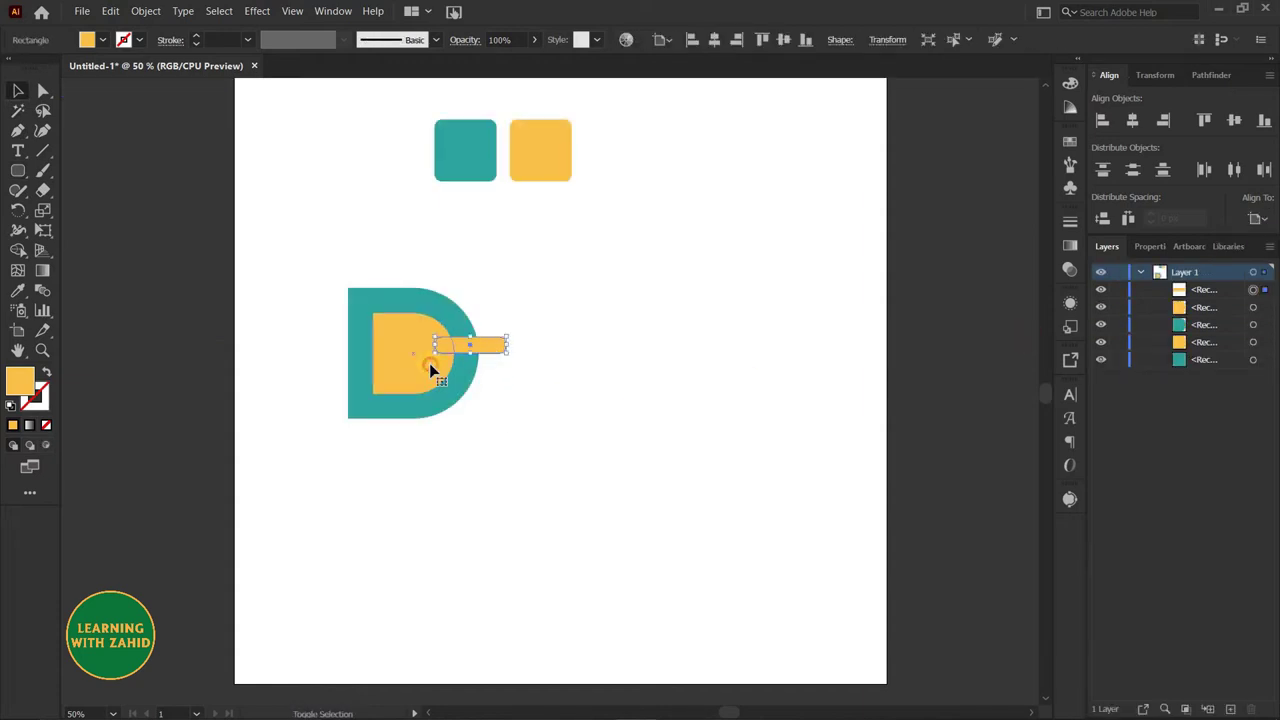
{"action": "left_click", "coordinate": [1230, 121]}
Step: Alt-drag two copies of the bar to the left of the D as upper and lower prongs
{"action": "left_click", "coordinate": [545, 447]}
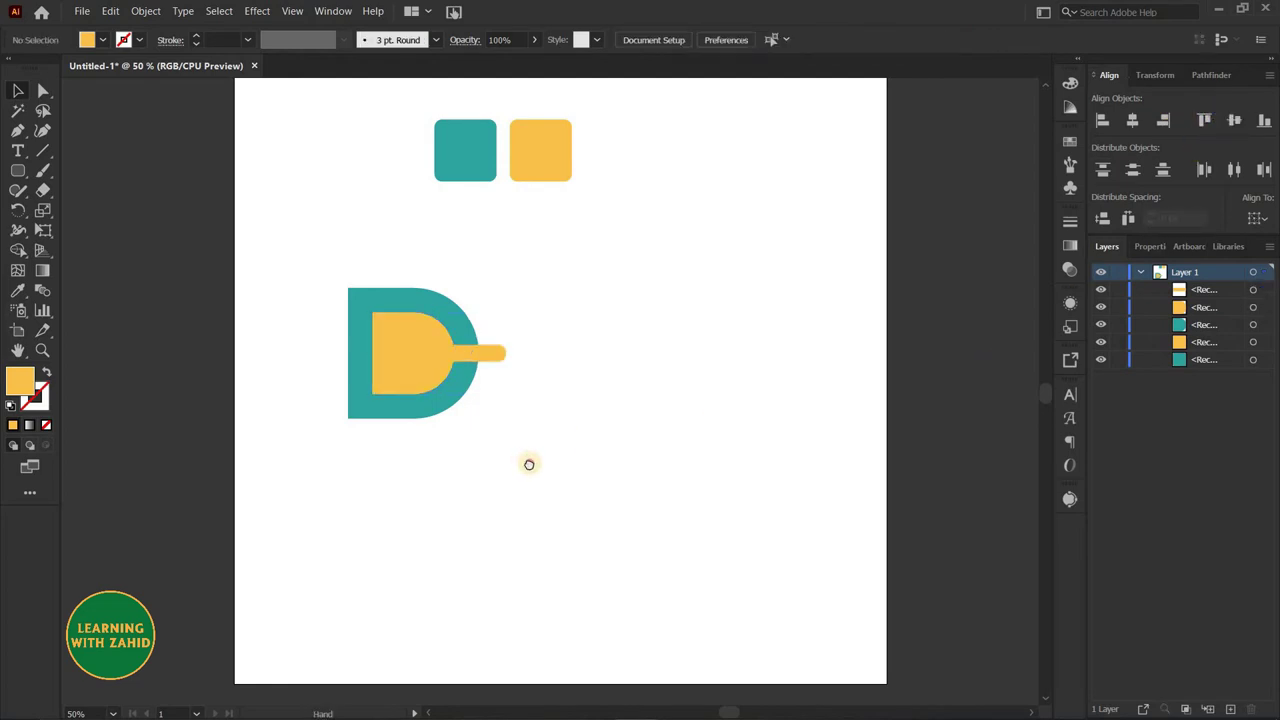
{"action": "left_click_drag", "start_coordinate": [528, 462], "coordinate": [598, 408]}
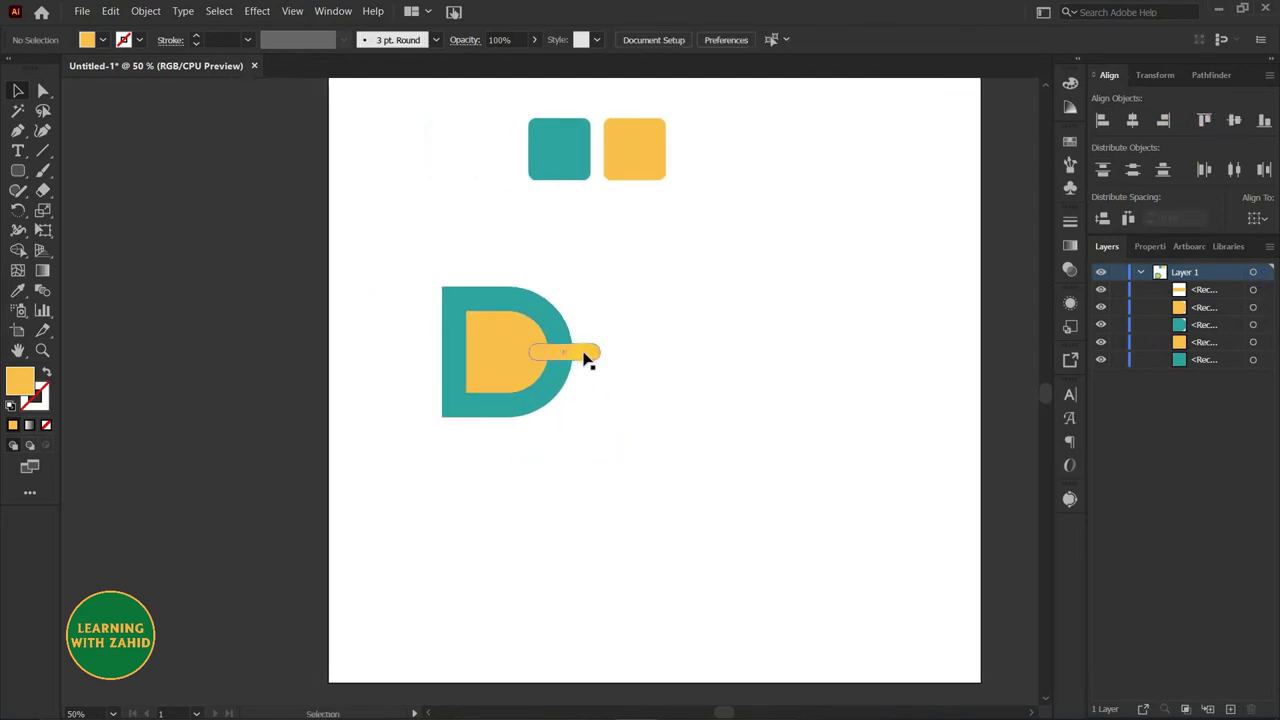
{"action": "left_click_drag", "start_coordinate": [590, 357], "coordinate": [475, 344]}
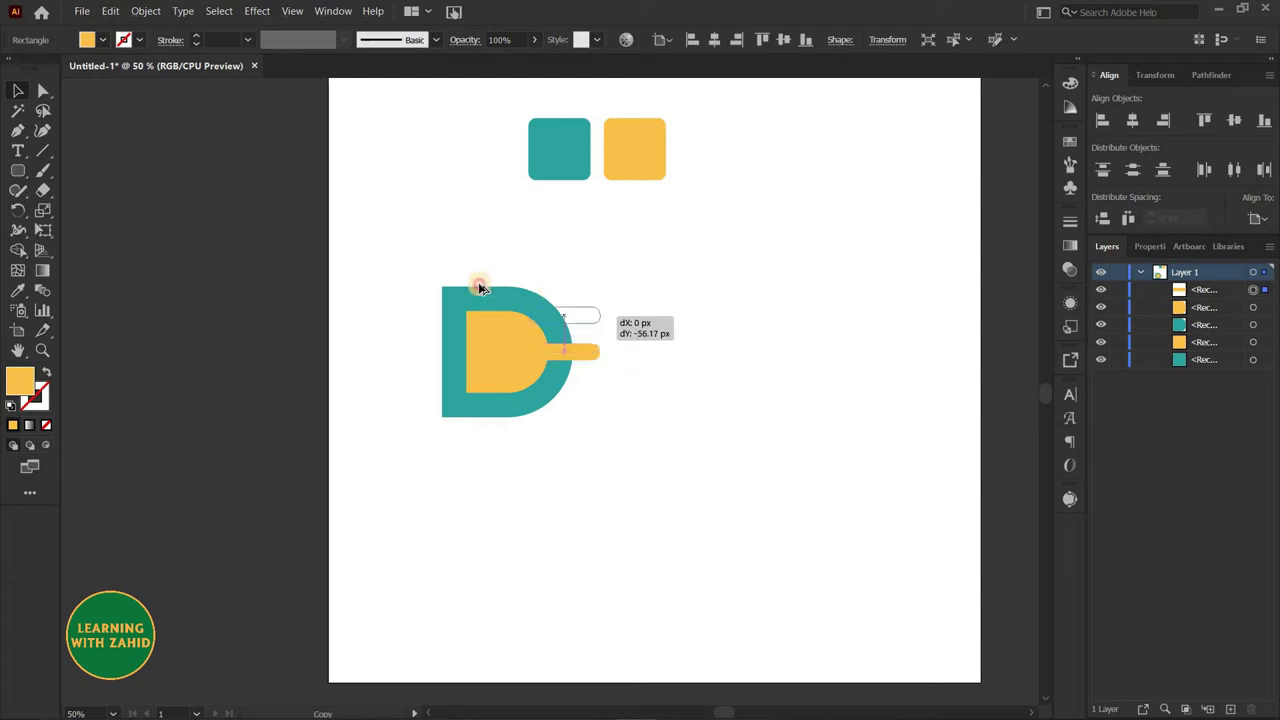
{"action": "mouse_move", "coordinate": [475, 344]}
{"action": "left_mouse_down"}
{"action": "mouse_move", "coordinate": [456, 350]}
{"action": "mouse_move", "coordinate": [459, 364]}
{"action": "left_mouse_up"}
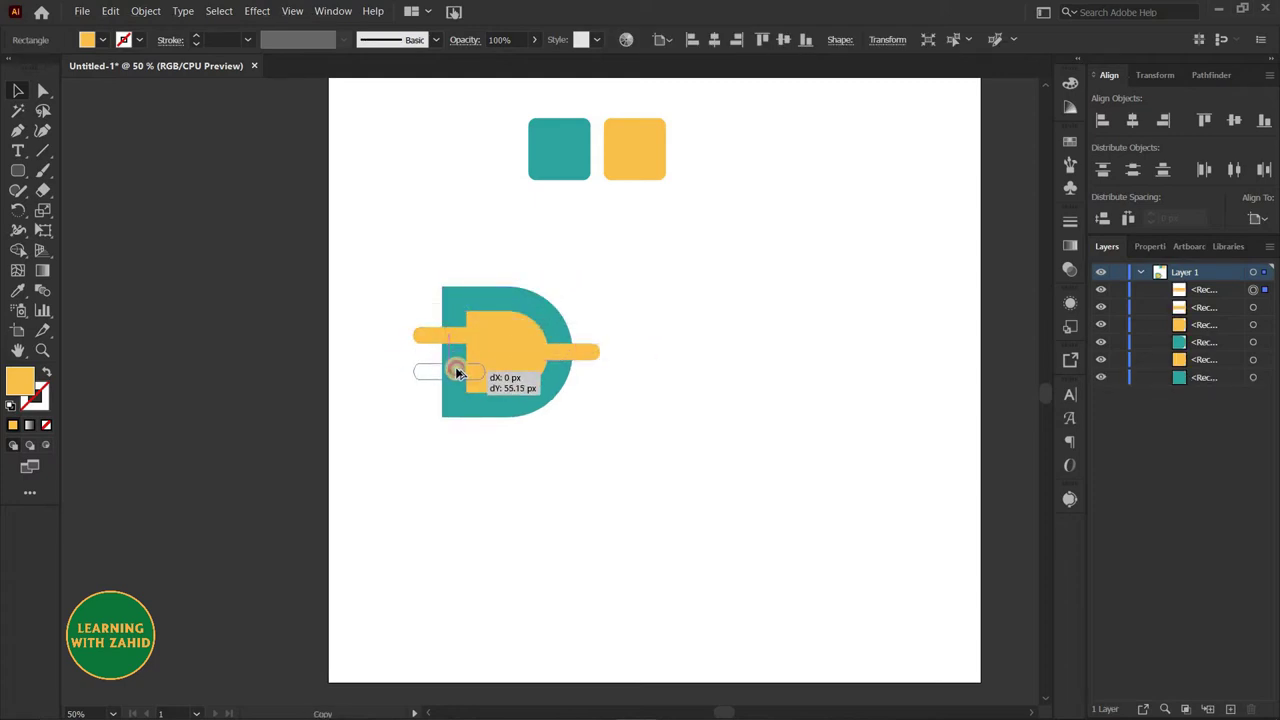
Step: Group both left prongs and vertically centre them on the yellow plug body as key object
{"action": "left_click", "coordinate": [625, 486]}
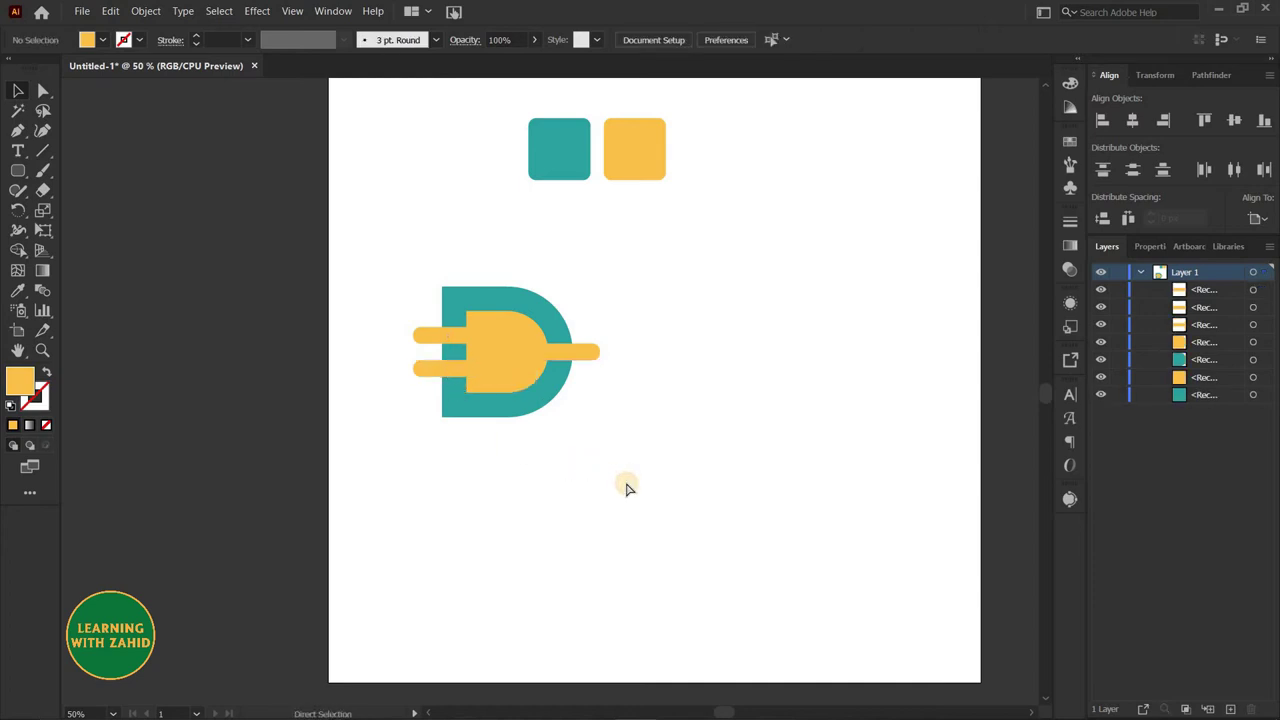
{"action": "key", "text": "ctrl+equal"}
{"action": "key", "text": "ctrl+equal"}
{"action": "key", "text": "ctrl+equal"}
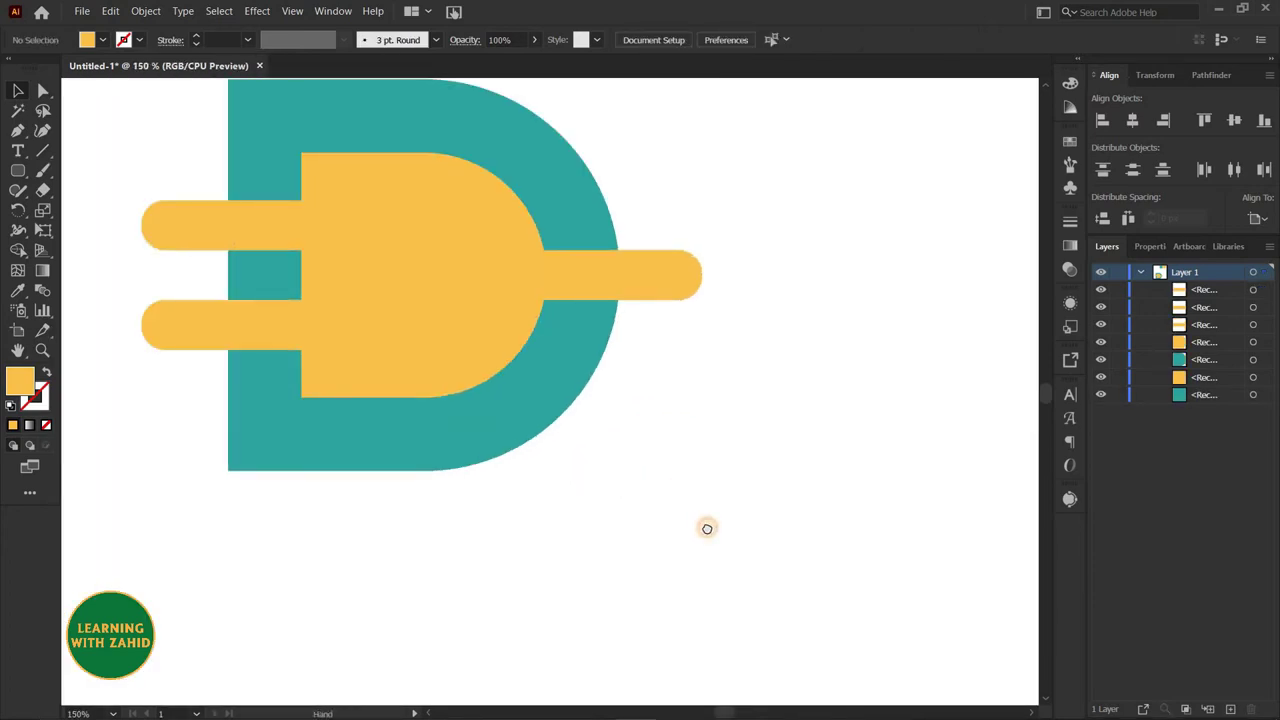
{"action": "left_click_drag", "start_coordinate": [707, 528], "coordinate": [803, 543]}
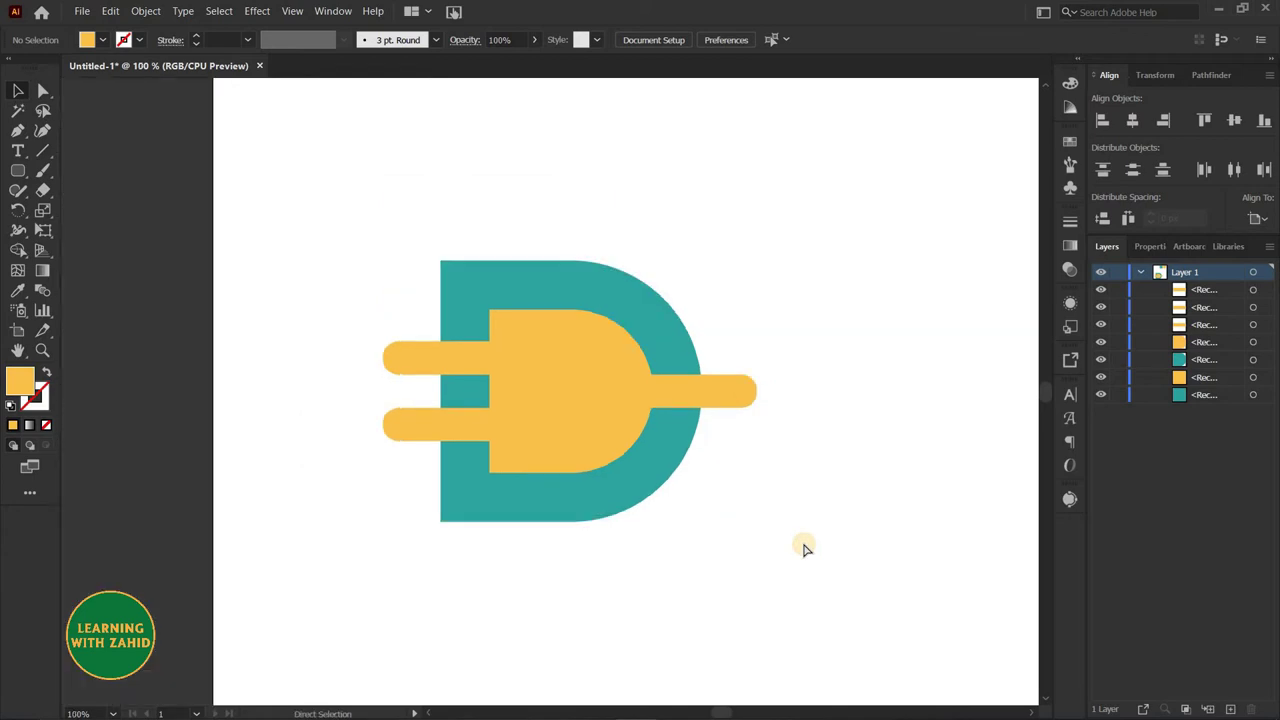
{"action": "left_click_drag", "start_coordinate": [807, 537], "coordinate": [729, 496]}
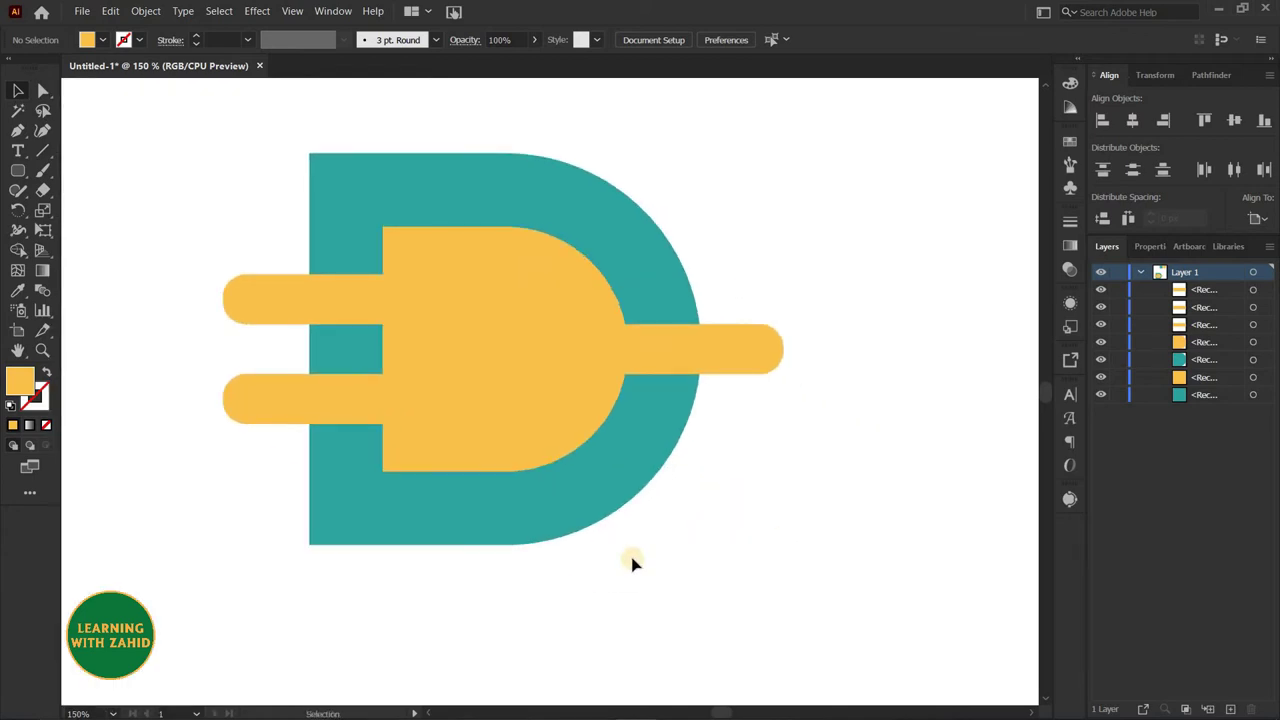
{"action": "left_click", "coordinate": [300, 300]}
{"action": "left_click", "coordinate": [279, 402], "text": "shift"}
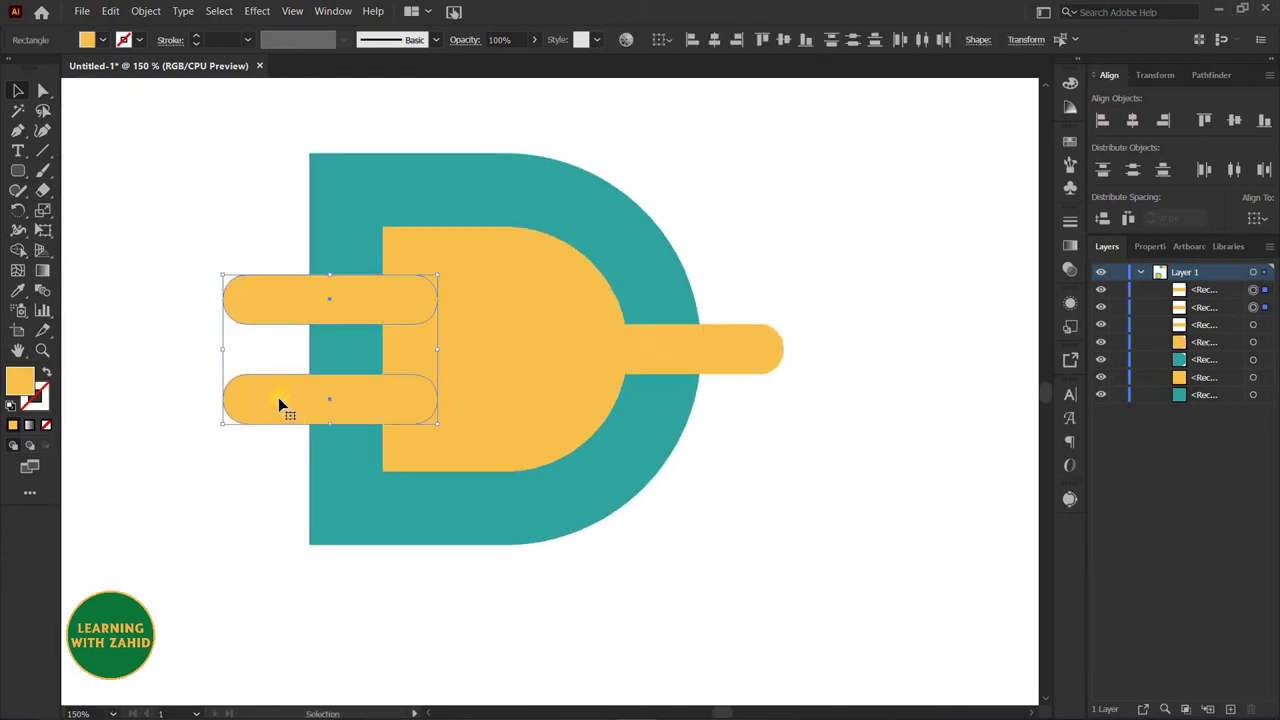
{"action": "key", "text": "Right"}
{"action": "key", "text": "Right"}
{"action": "key", "text": "Right"}
{"action": "key", "text": "Right"}
{"action": "key", "text": "Right"}
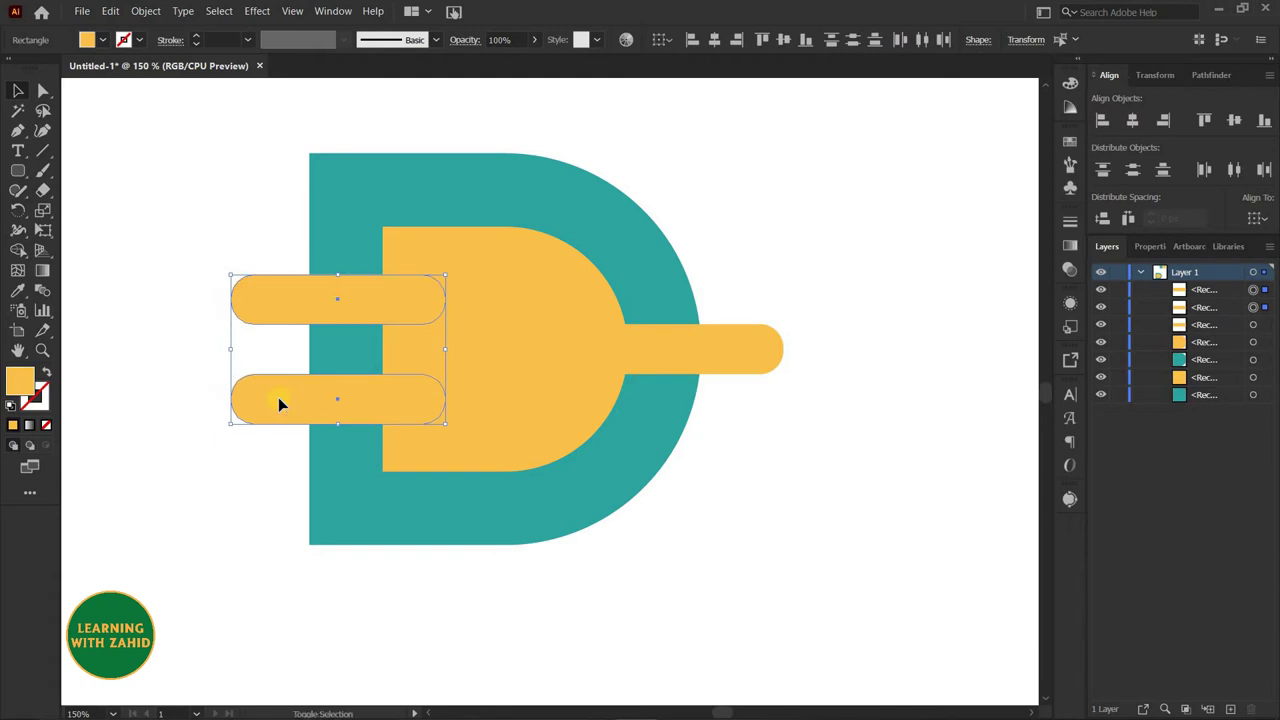
{"action": "key", "text": "ctrl+g"}
{"action": "left_click", "coordinate": [510, 364], "text": "shift"}
{"action": "left_click", "coordinate": [525, 358]}
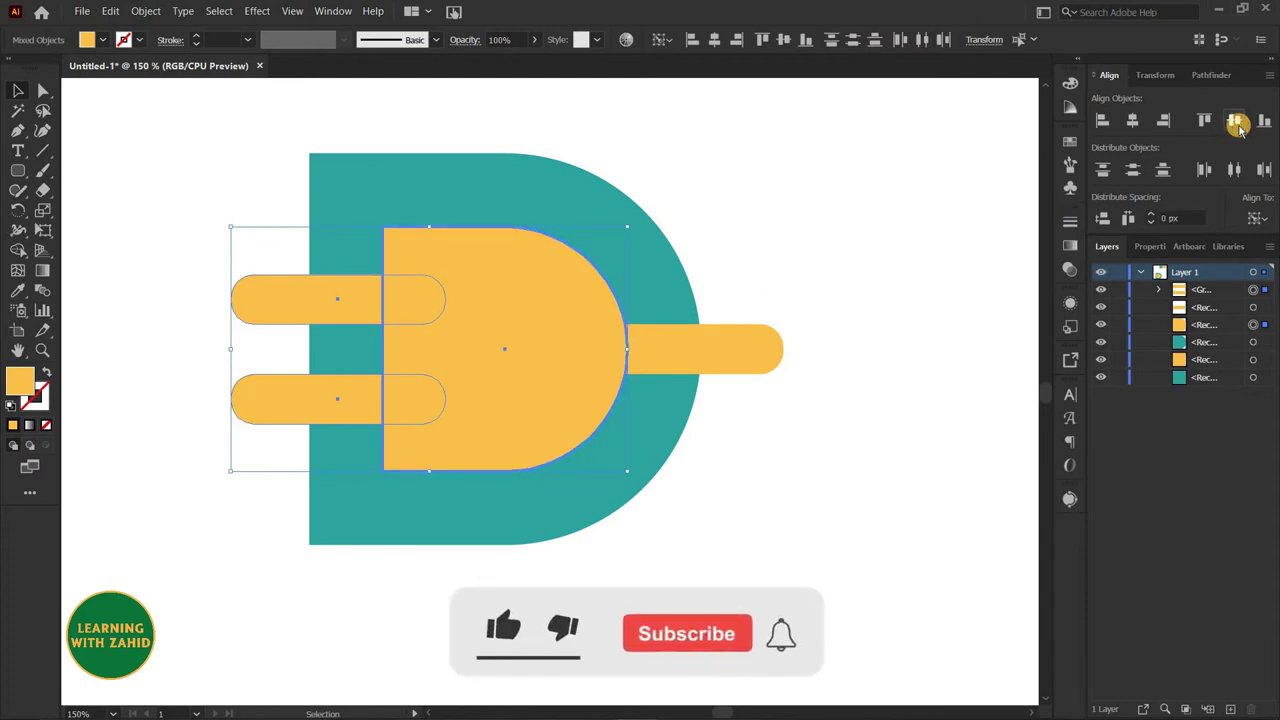
{"action": "left_click", "coordinate": [780, 540]}
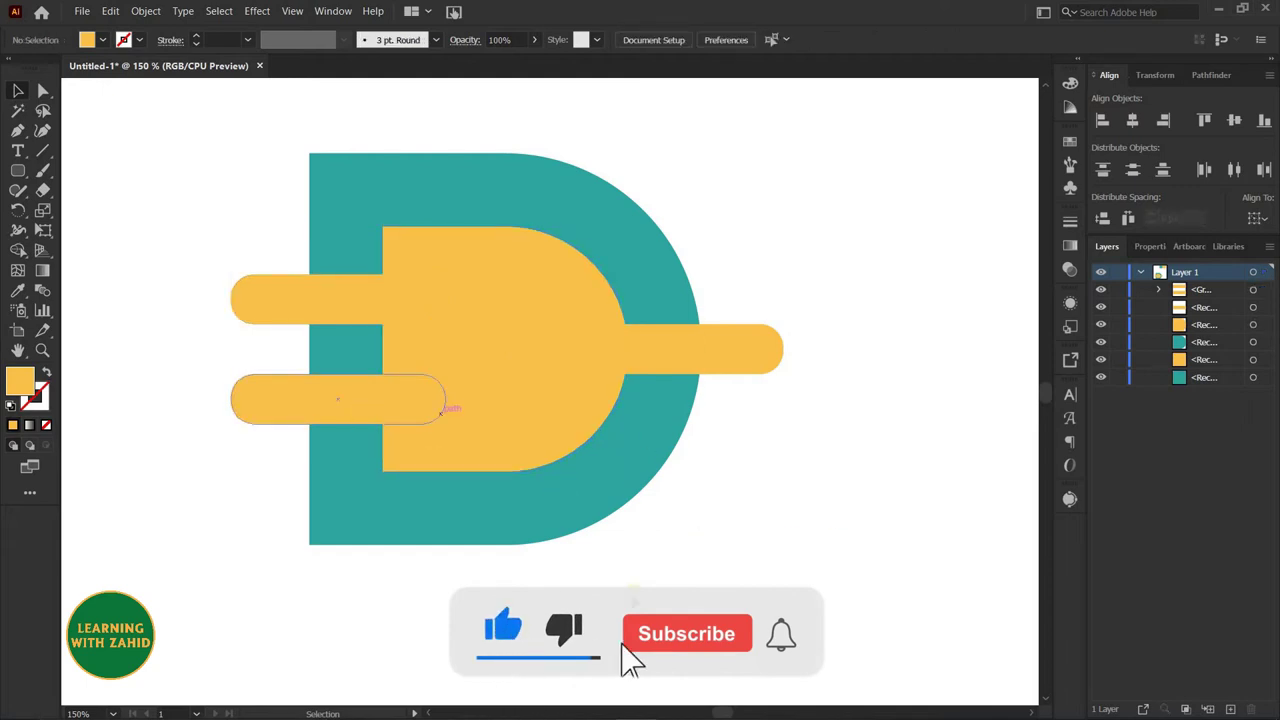
{"action": "left_click_drag", "start_coordinate": [748, 550], "coordinate": [721, 506]}
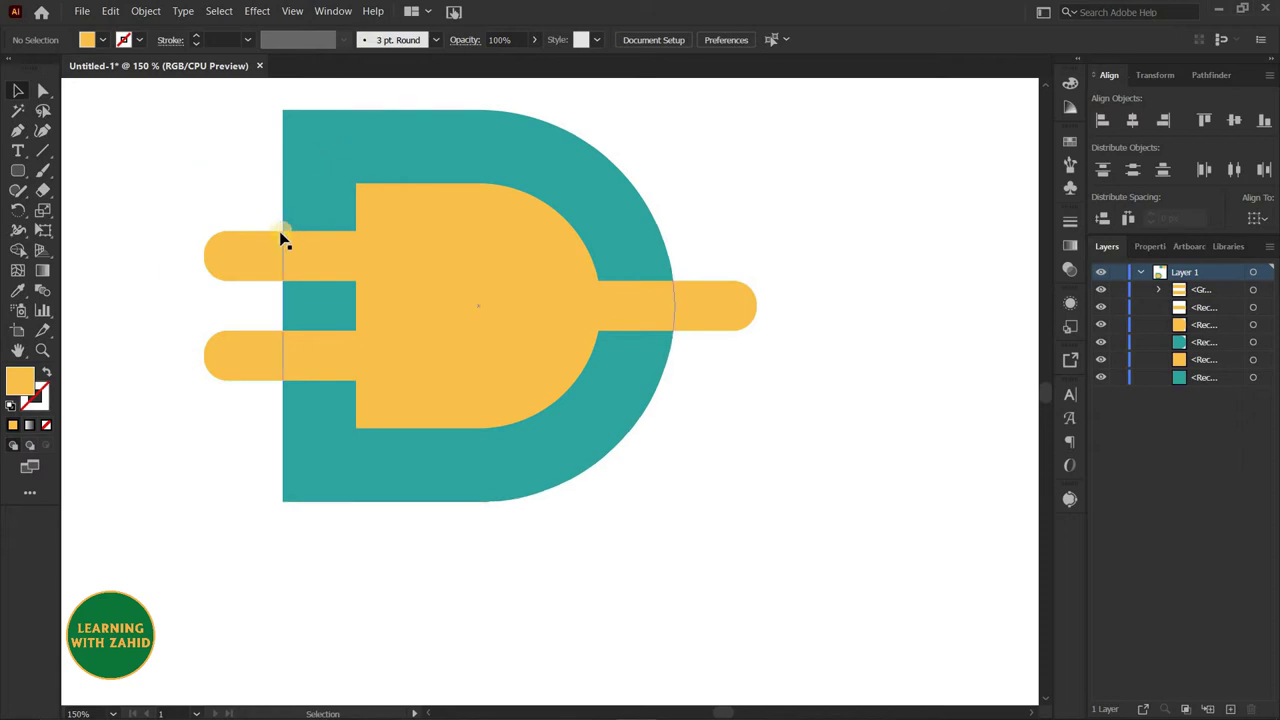
Step: Apply Pathfinder Divide to the grouped left prongs and the teal D
{"action": "left_click", "coordinate": [266, 256]}
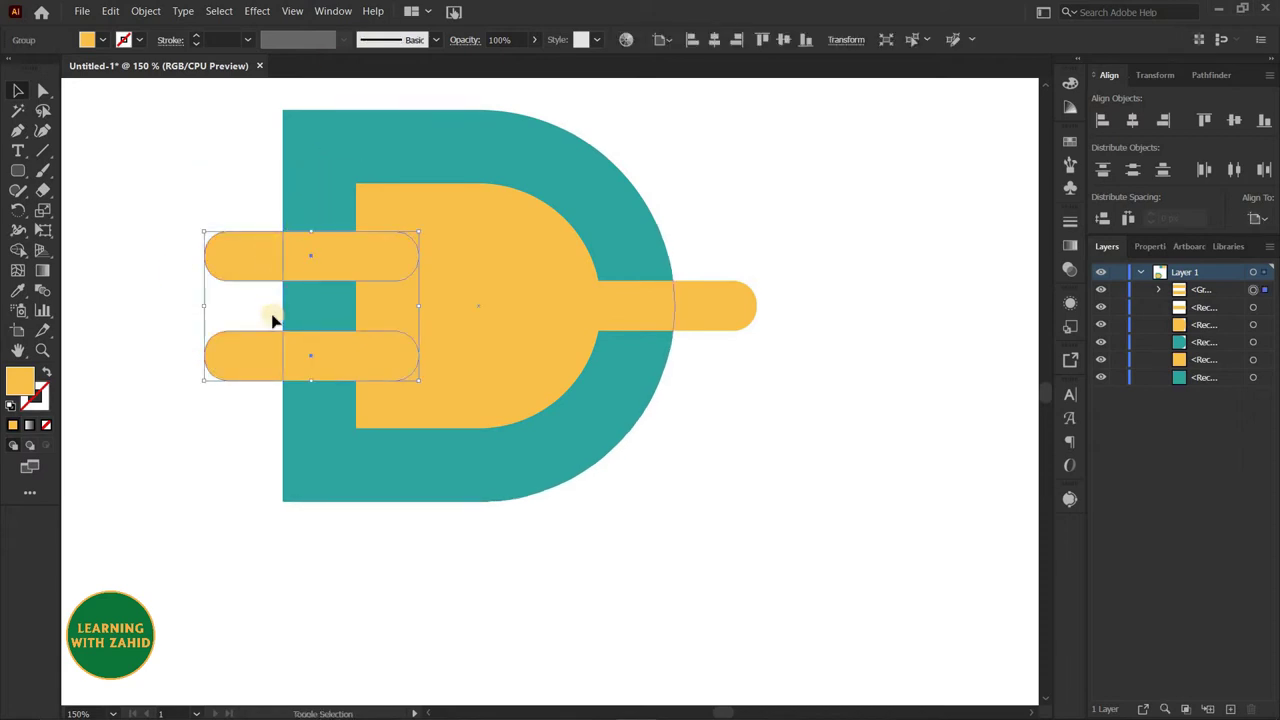
{"action": "left_click", "coordinate": [318, 180], "text": "shift"}
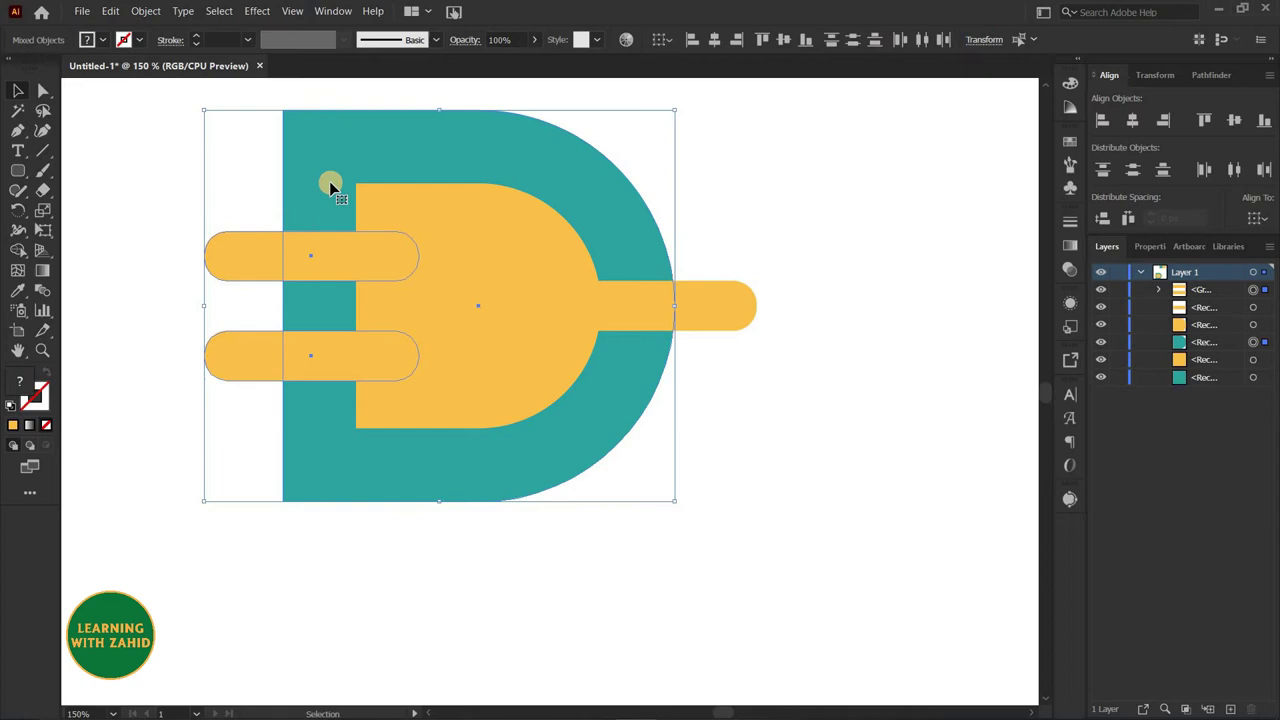
{"action": "left_click", "coordinate": [1221, 77]}
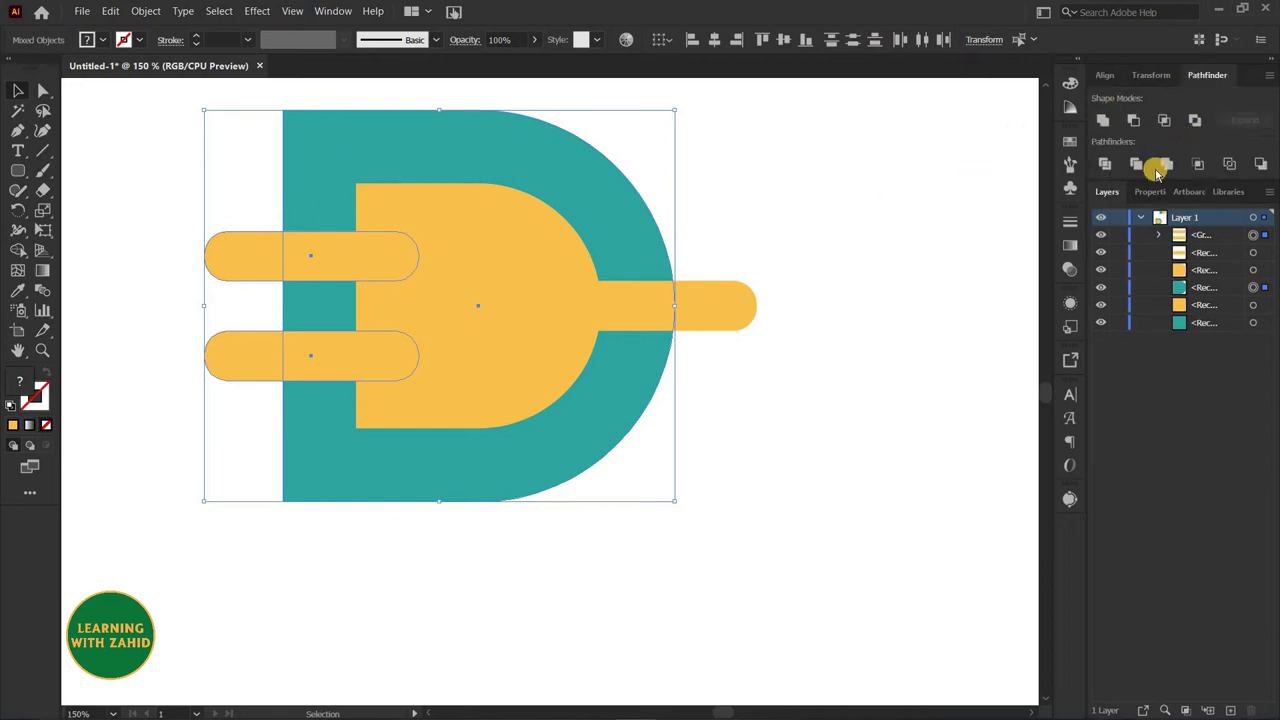
{"action": "left_click", "coordinate": [1105, 166]}
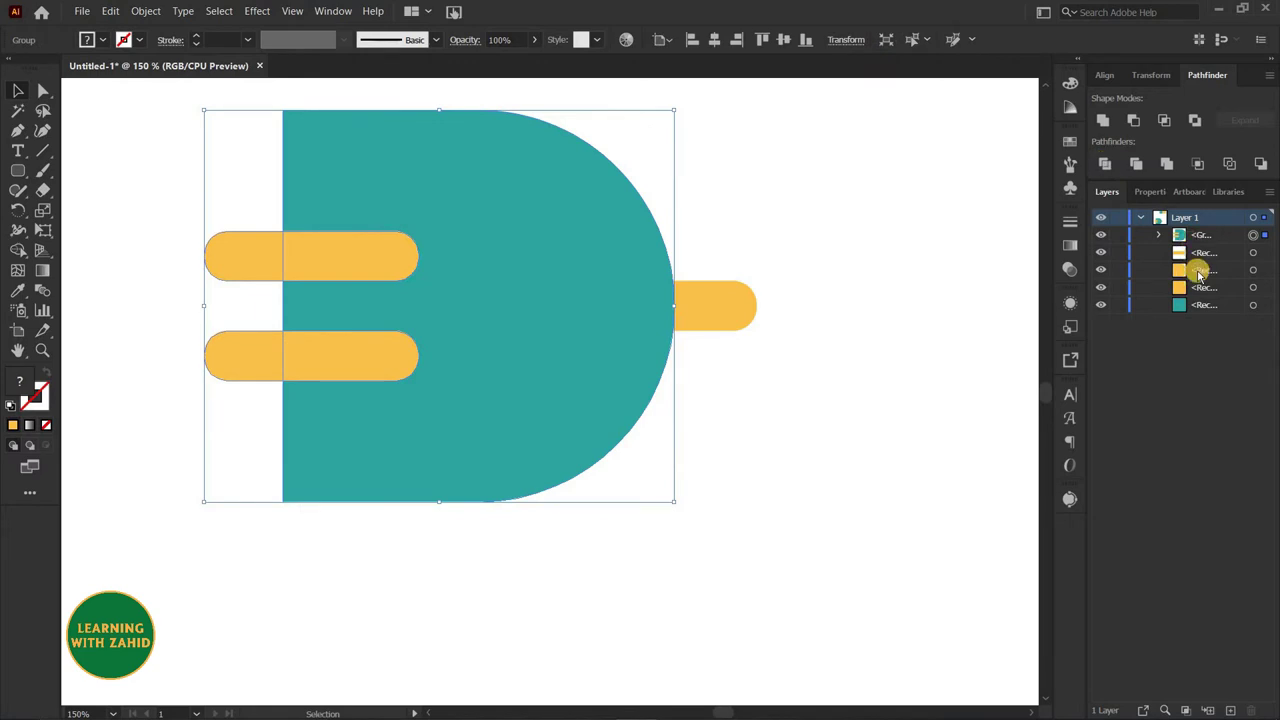
Step: Move the yellow plug body to the top in Layers and ungroup the divided pieces
{"action": "left_click_drag", "start_coordinate": [1213, 270], "coordinate": [1198, 238]}
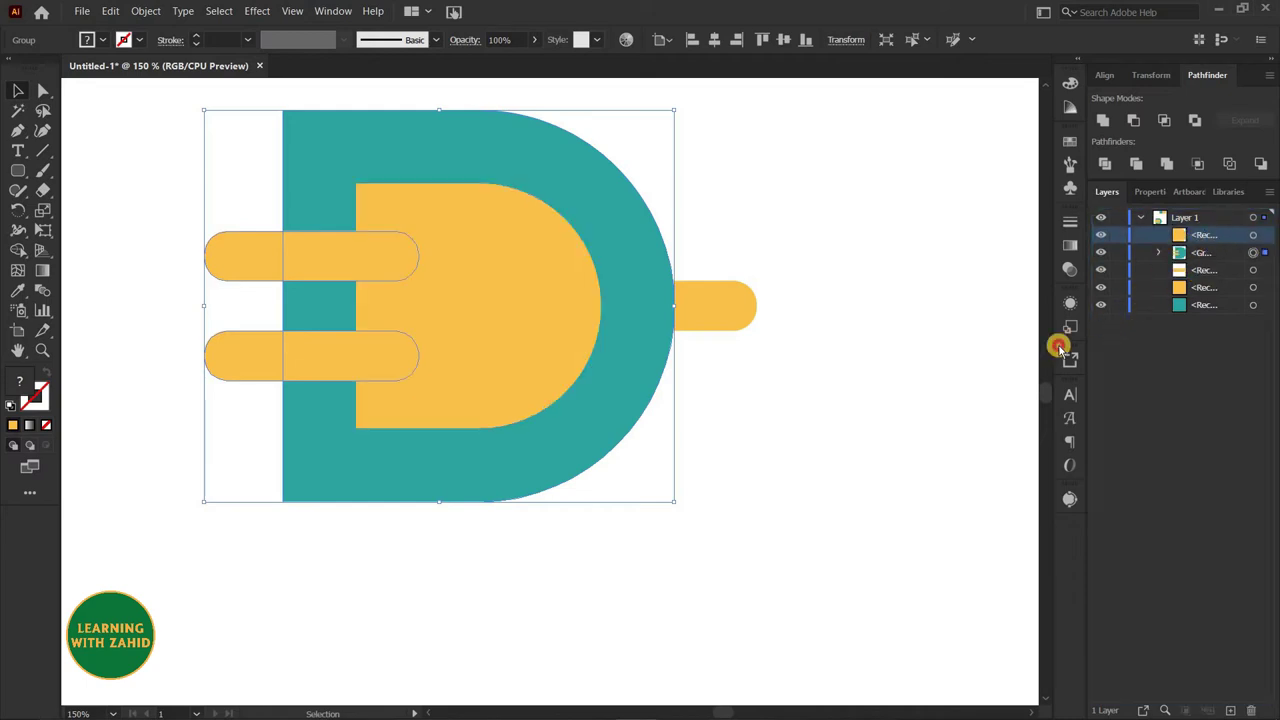
{"action": "right_click", "coordinate": [313, 263]}
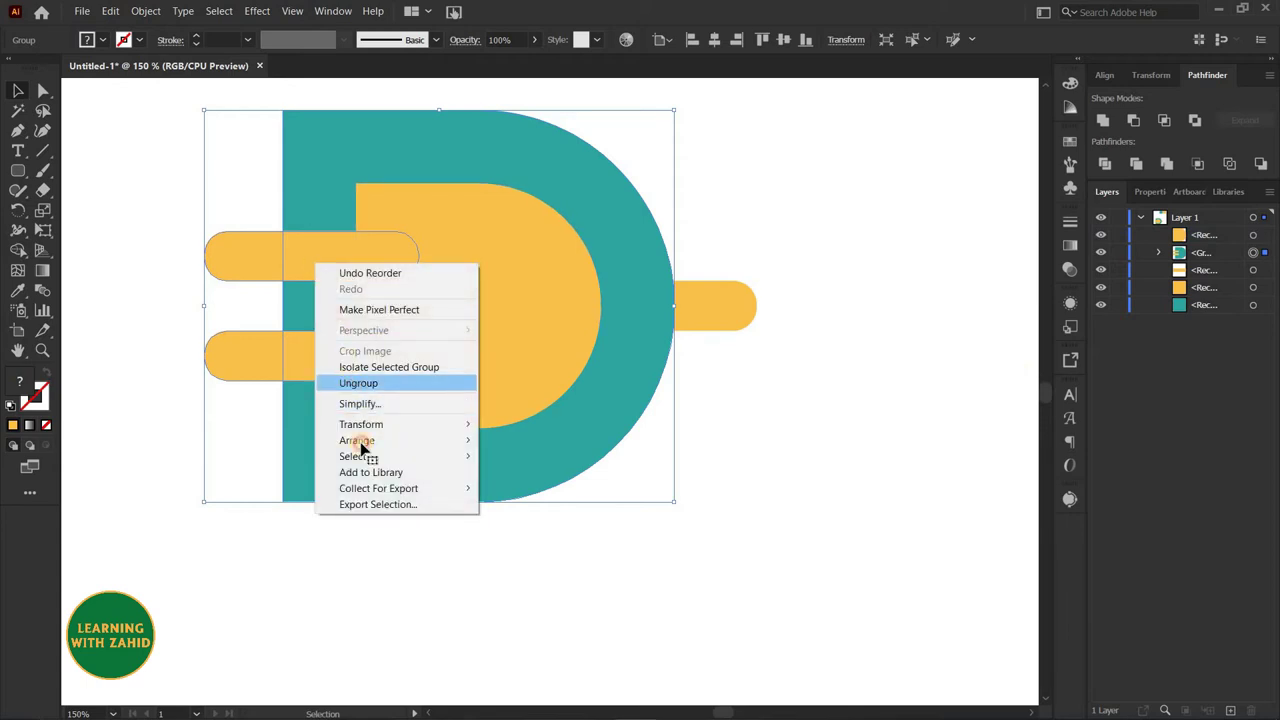
{"action": "left_click", "coordinate": [355, 381]}
{"action": "left_click", "coordinate": [386, 577]}
Step: Delete the upper and lower prong tips sticking out left of the D
{"action": "left_click", "coordinate": [251, 239]}
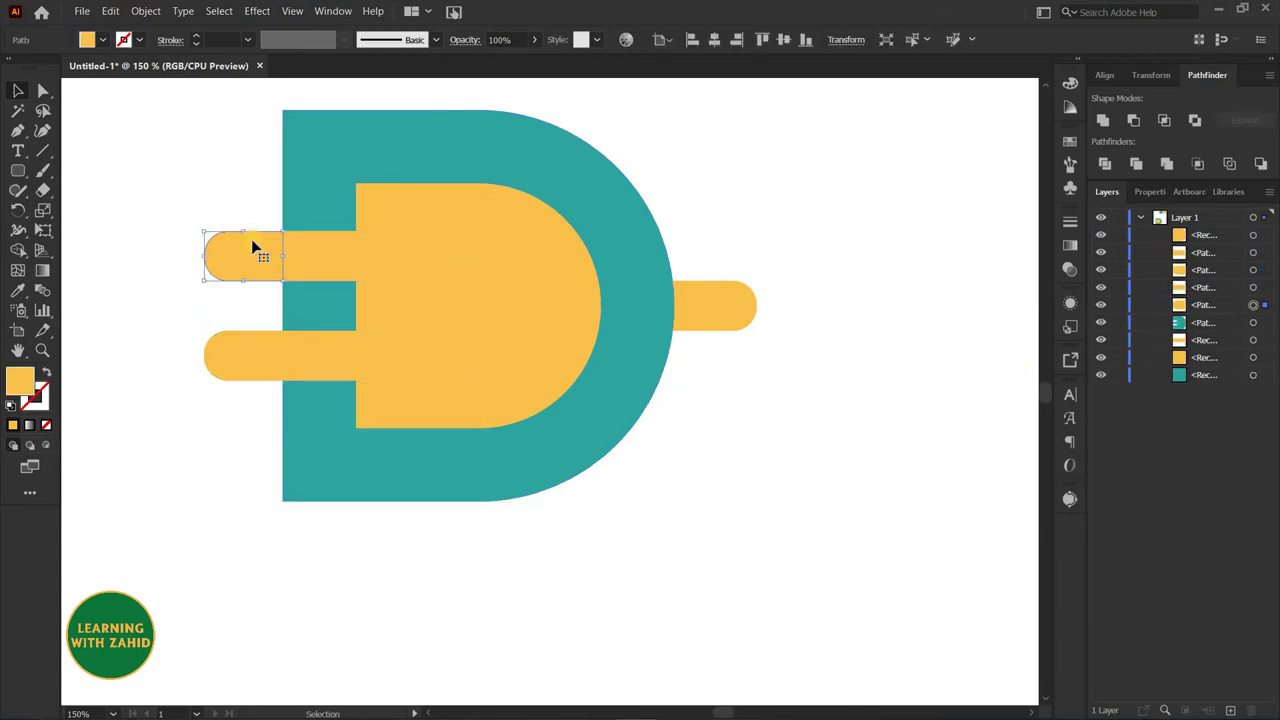
{"action": "key", "text": "Delete"}
{"action": "left_click", "coordinate": [251, 343]}
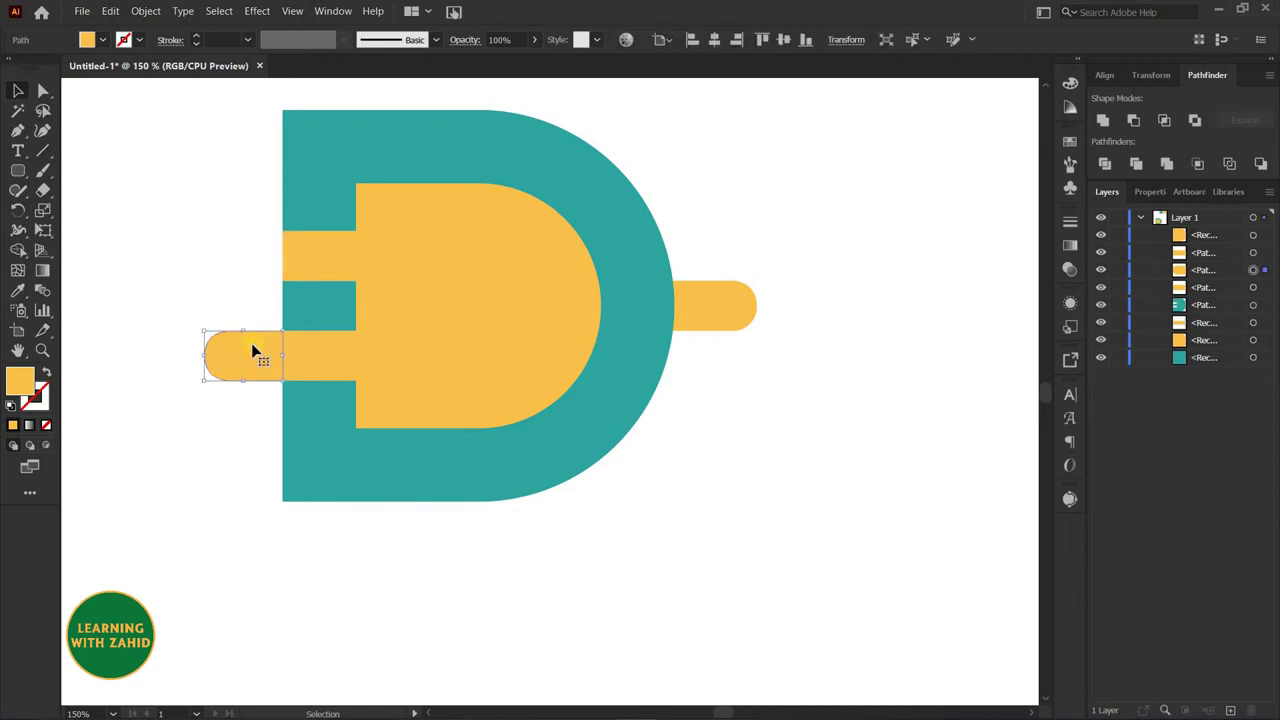
{"action": "key", "text": "Delete"}
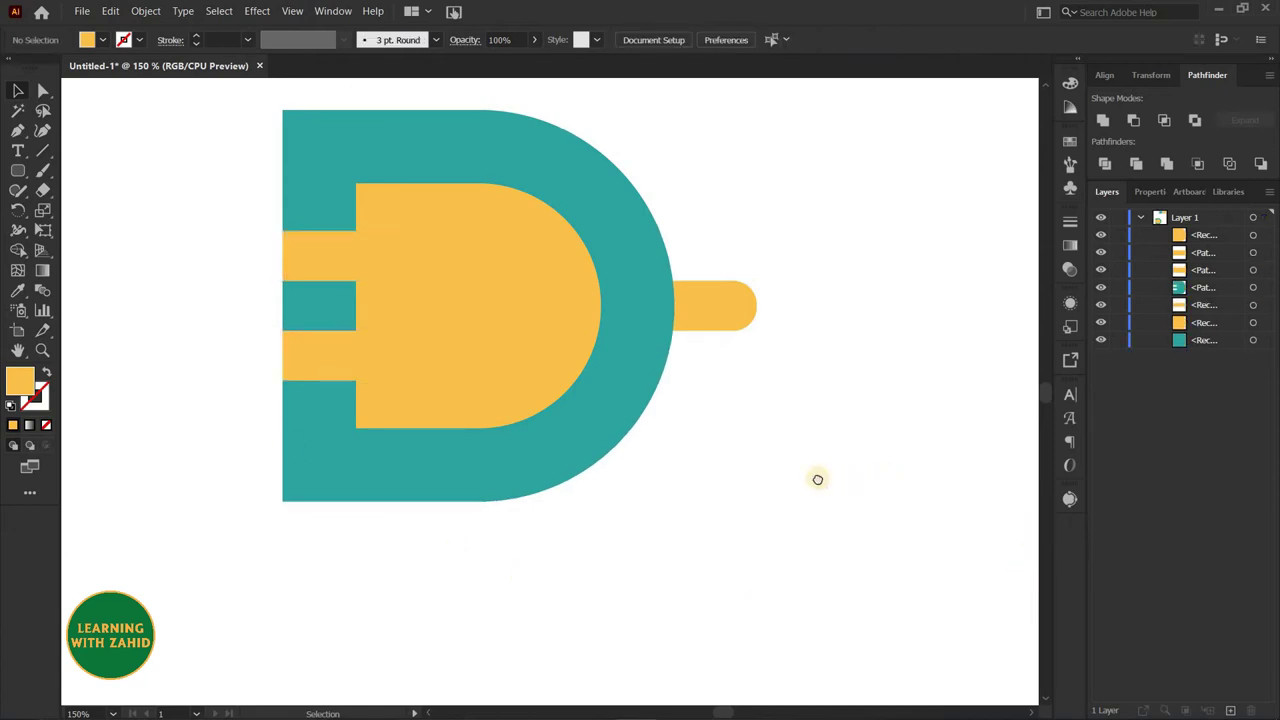
{"action": "left_click_drag", "start_coordinate": [817, 479], "coordinate": [673, 389]}
Step: Divide the right prong and teal D with Pathfinder, then ungroup the pieces
{"action": "left_click", "coordinate": [594, 314]}
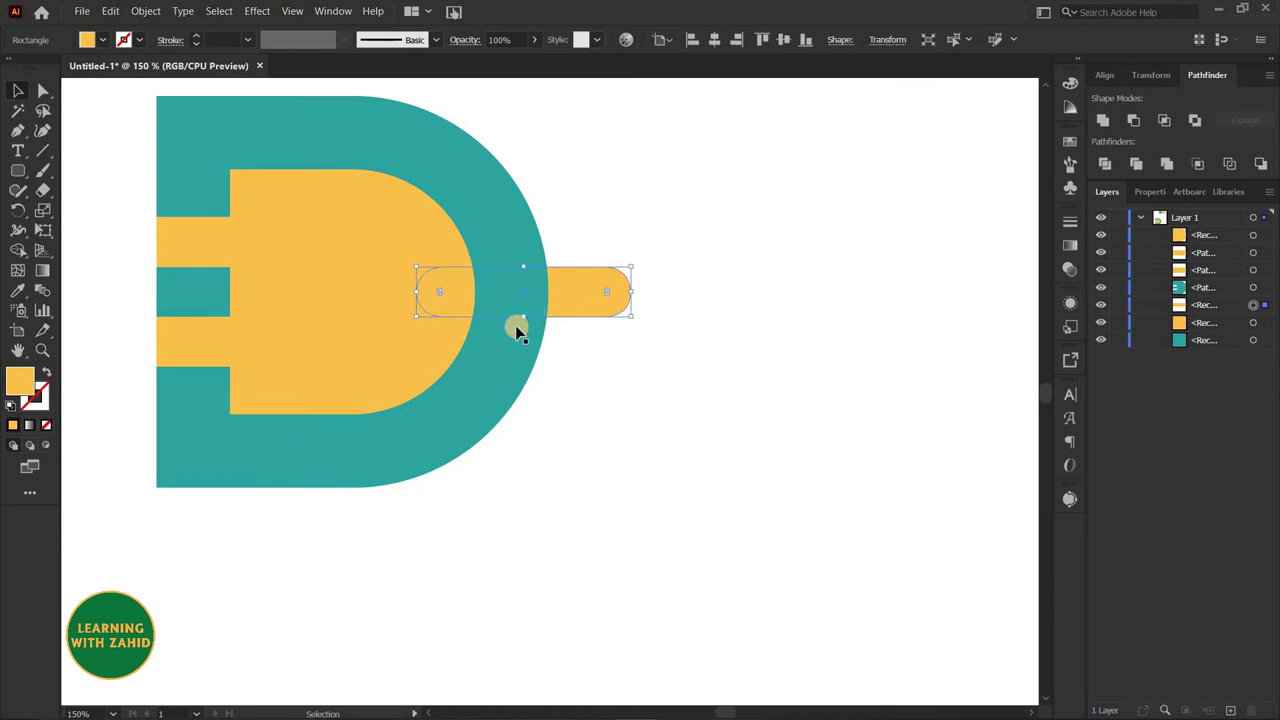
{"action": "left_click", "coordinate": [513, 364], "text": "shift"}
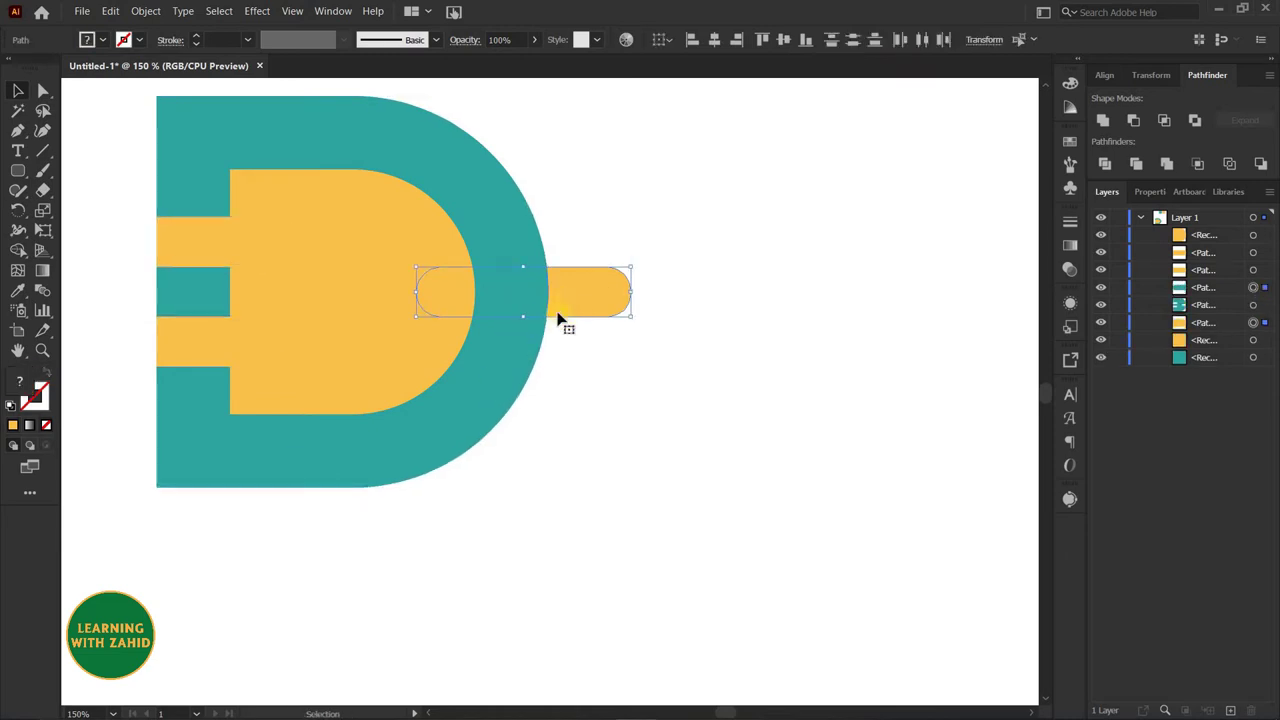
{"action": "left_click", "coordinate": [471, 401], "text": "shift"}
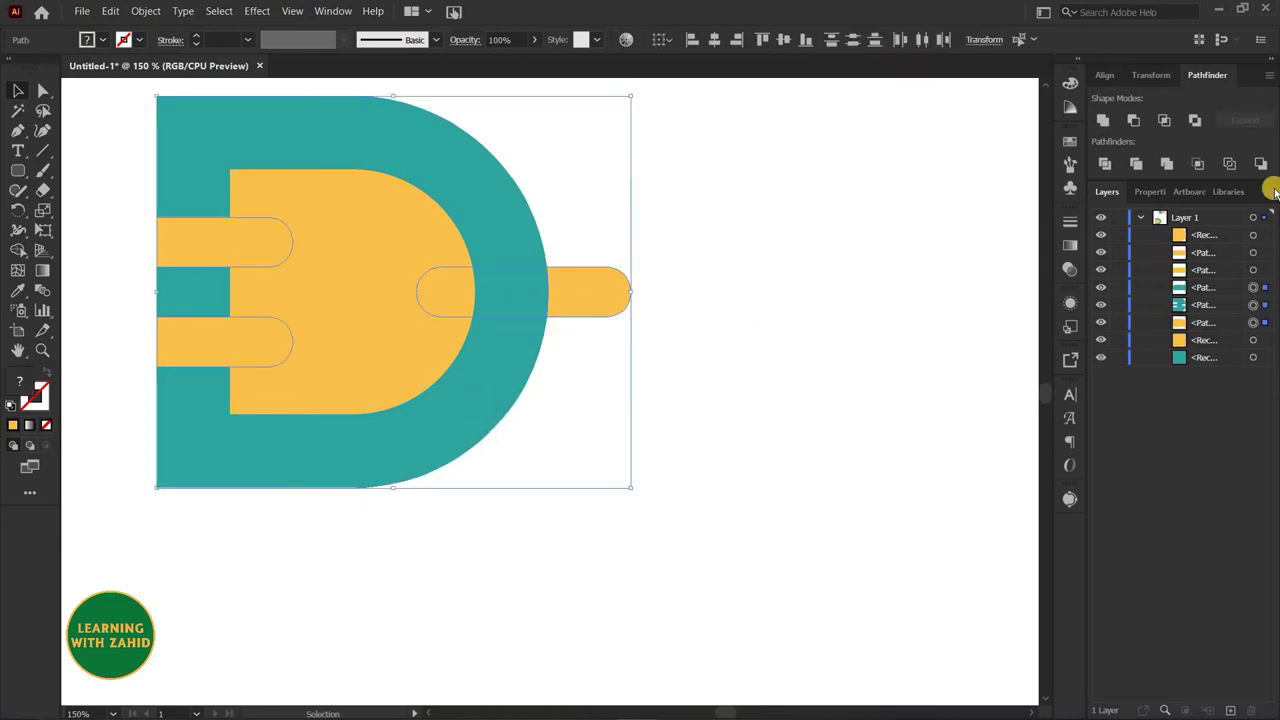
{"action": "left_click", "coordinate": [1108, 166]}
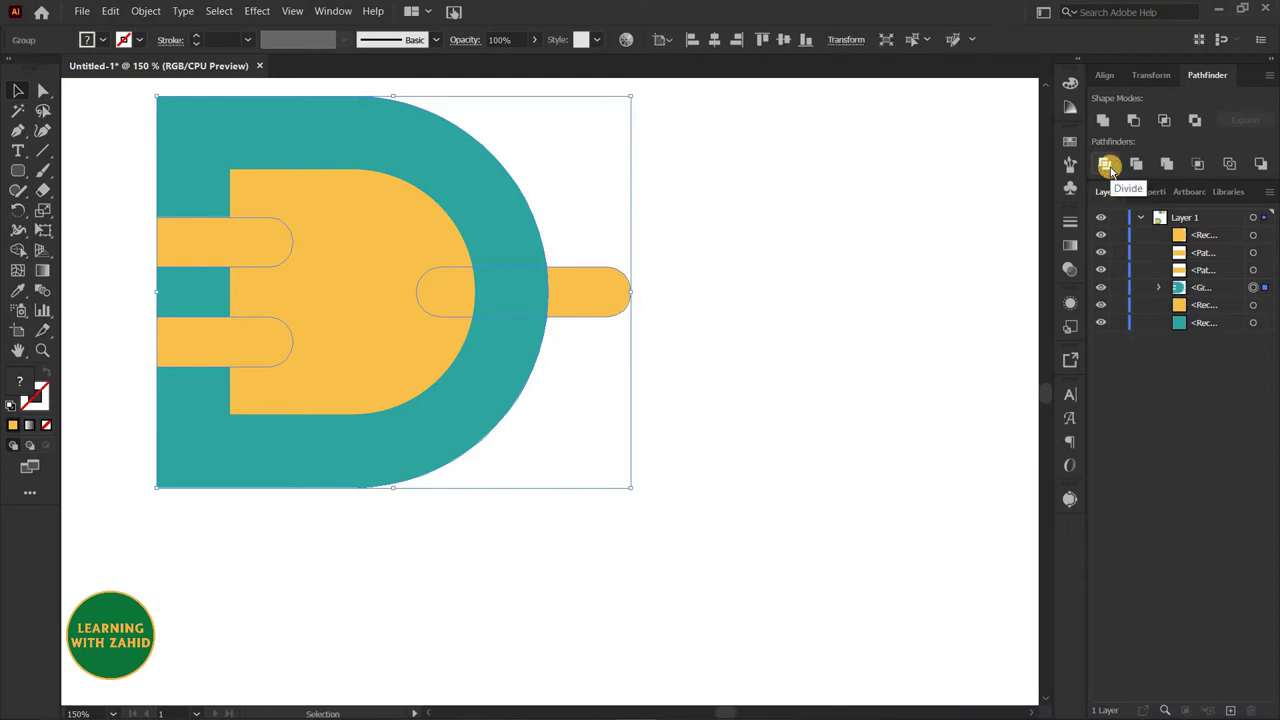
{"action": "left_click", "coordinate": [1158, 288]}
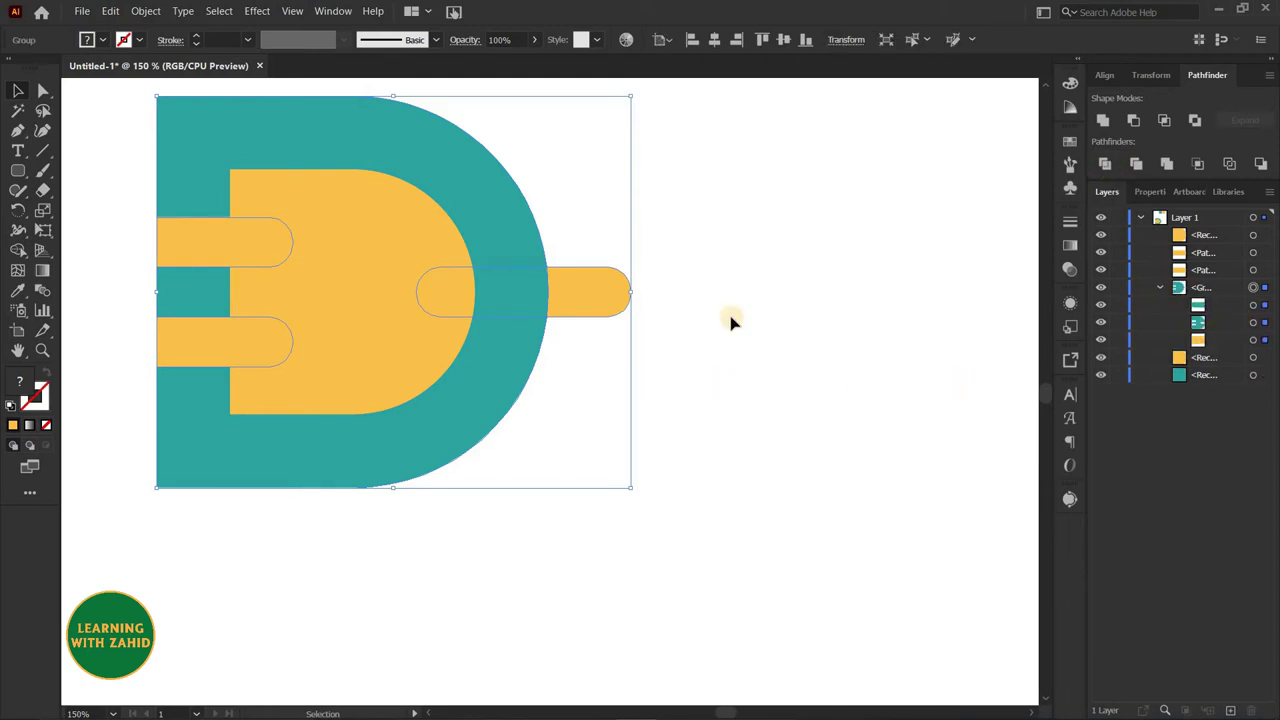
{"action": "right_click", "coordinate": [566, 295]}
{"action": "left_click", "coordinate": [620, 414]}
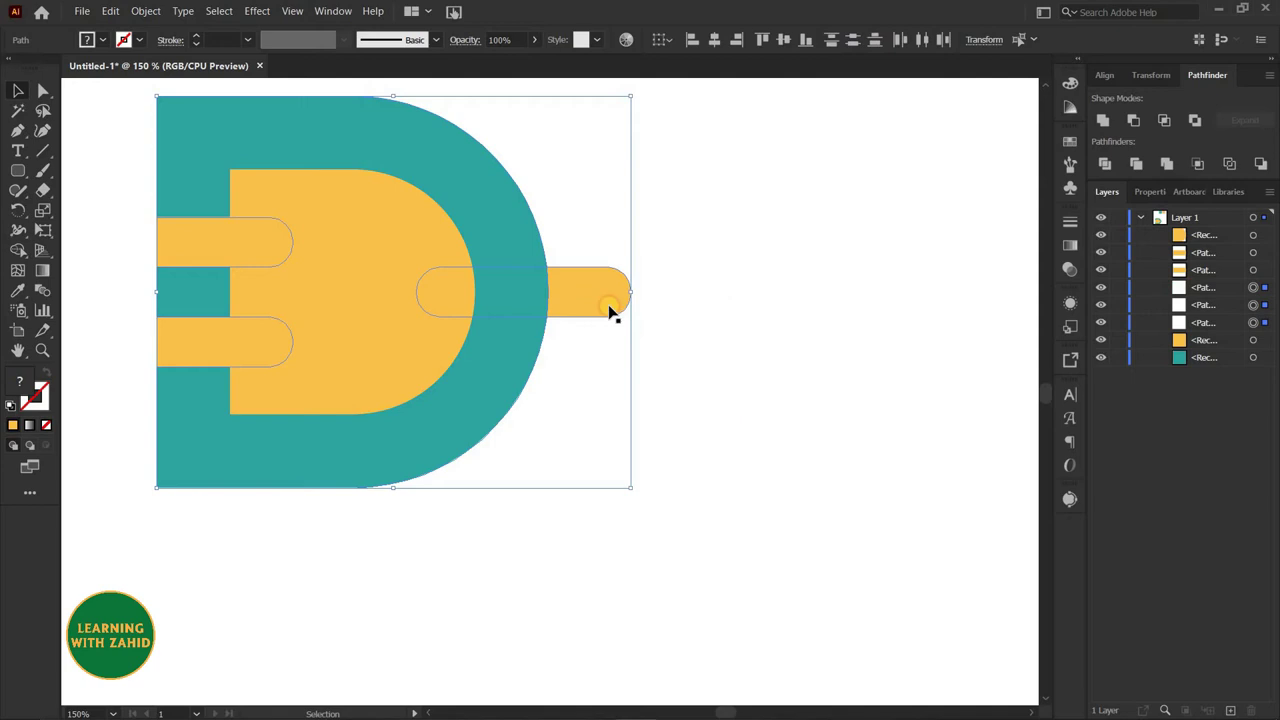
{"action": "key", "text": "ctrl+shift+a"}
Step: Remove the right prong's tip extending beyond the D
{"action": "left_click", "coordinate": [597, 293]}
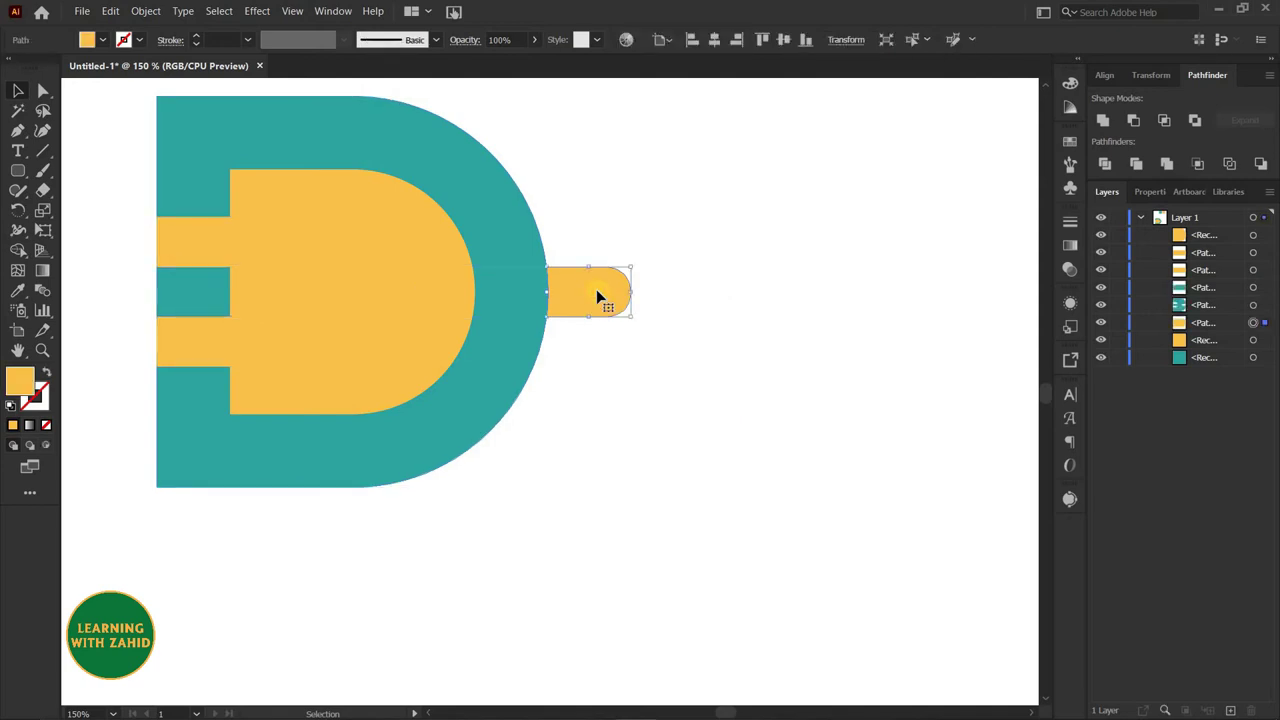
{"action": "left_click_drag", "start_coordinate": [596, 297], "coordinate": [582, 303]}
{"action": "key", "text": "ctrl+z"}
Step: Eyedrop the plug's yellow onto the teal strip where the right bar crosses the D
{"action": "left_click", "coordinate": [513, 295]}
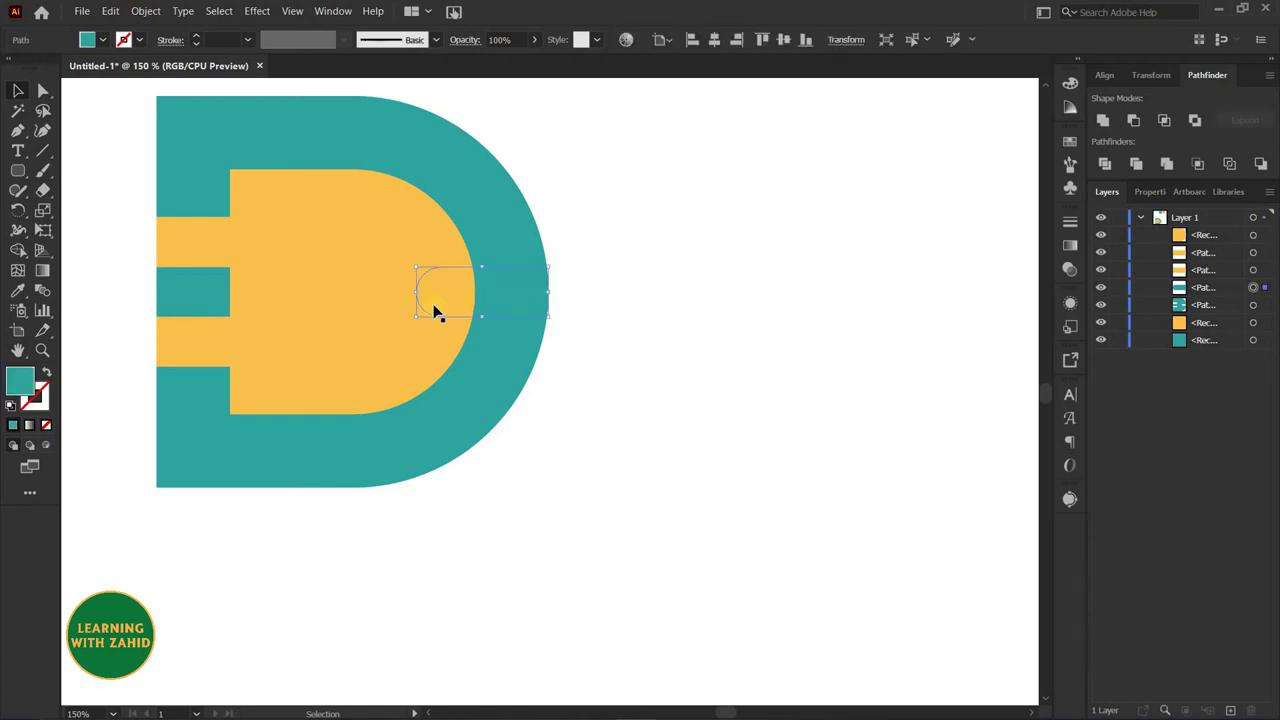
{"action": "left_click", "coordinate": [16, 285]}
{"action": "left_click", "coordinate": [449, 234]}
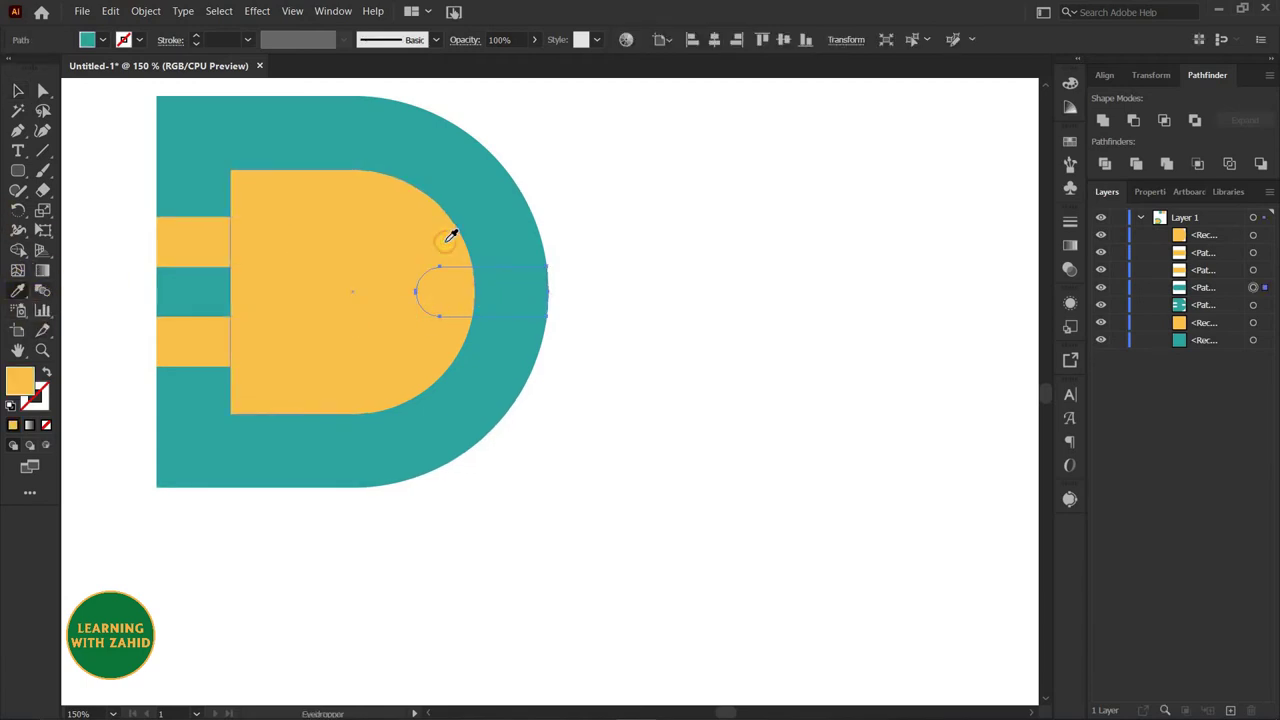
{"action": "left_click", "coordinate": [16, 90]}
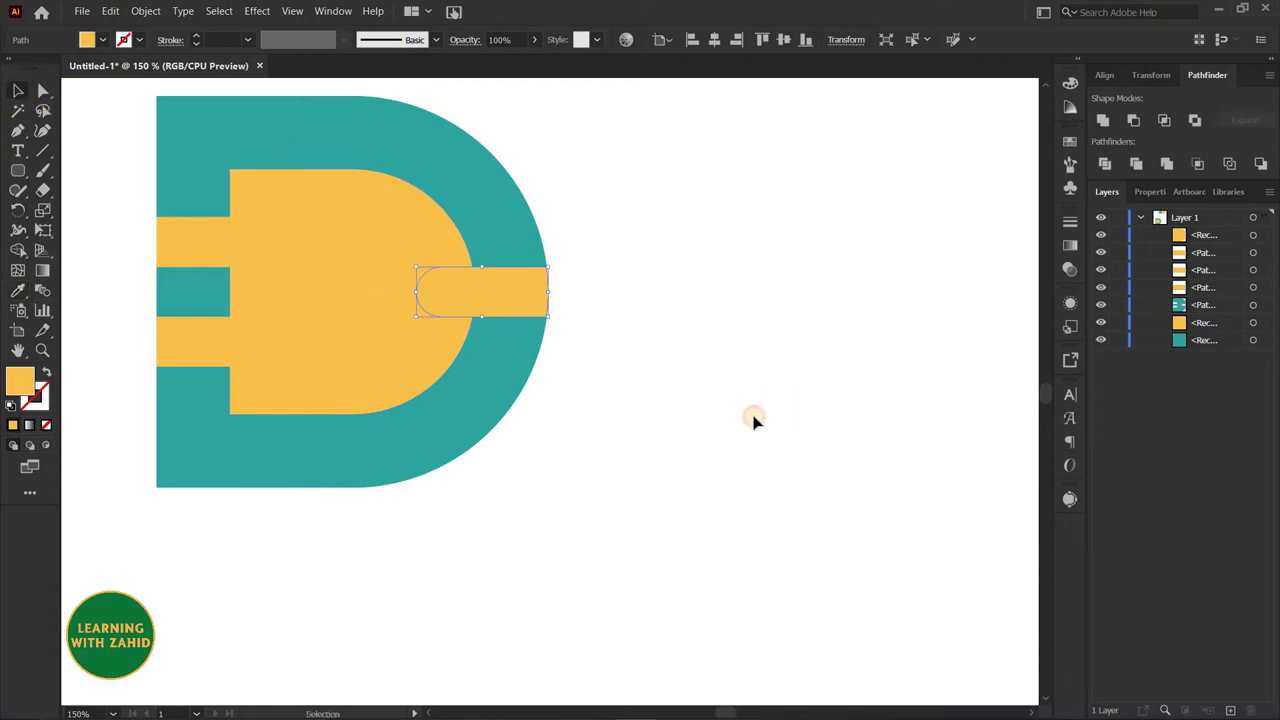
{"action": "left_click", "coordinate": [748, 420]}
{"action": "left_click", "coordinate": [195, 250]}
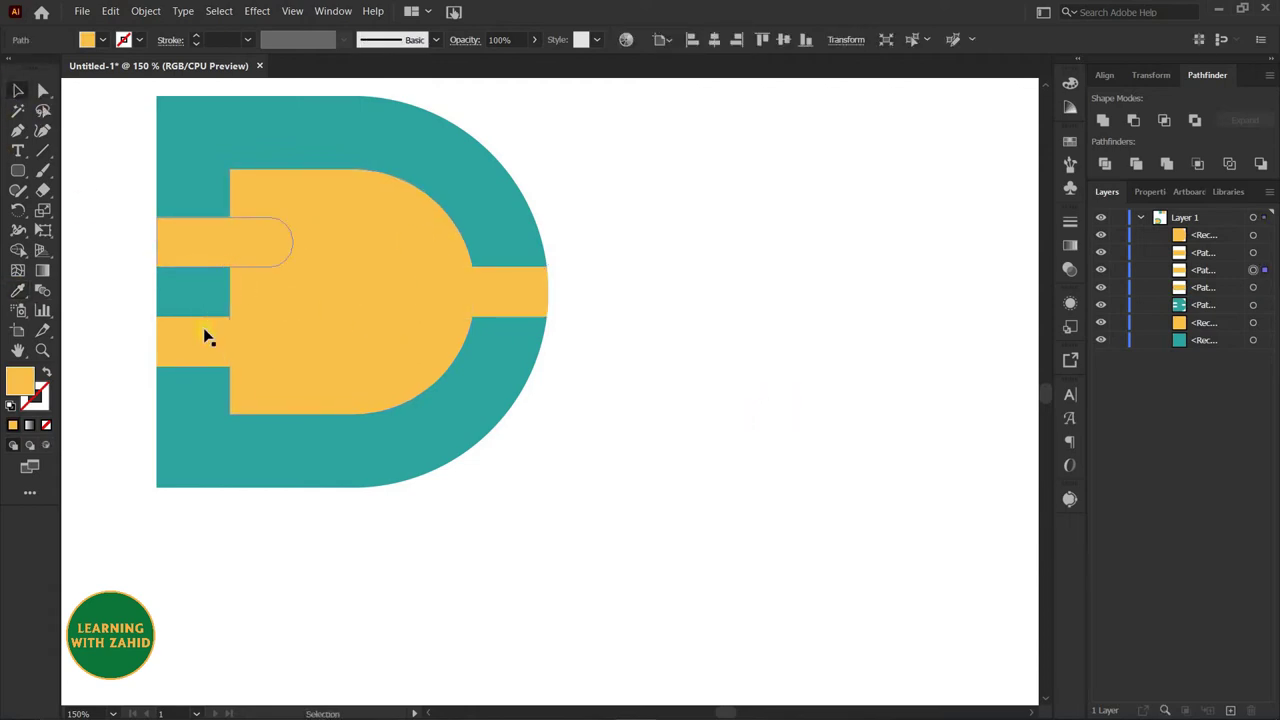
{"action": "left_click", "coordinate": [338, 318], "text": "shift"}
Step: Shape Builder across both prongs, plug body and right bar to fuse them, then view at 100%
{"action": "left_click", "coordinate": [513, 290], "text": "shift"}
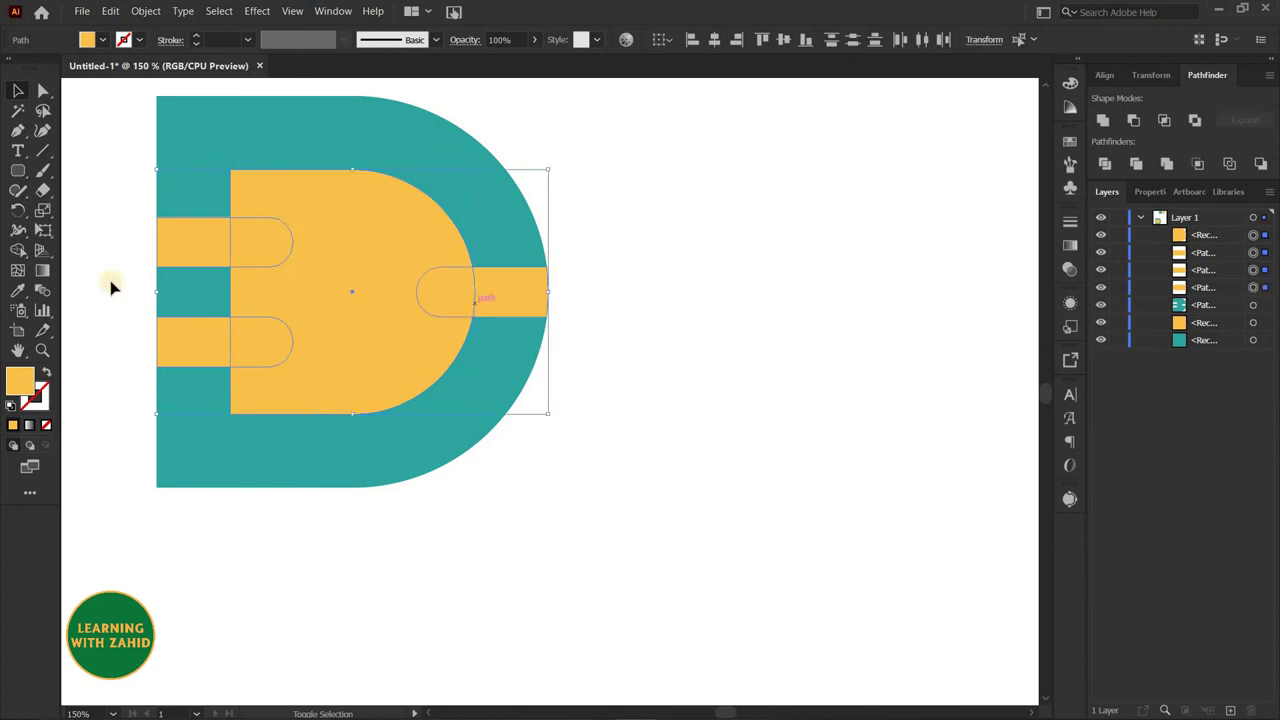
{"action": "left_click", "coordinate": [17, 252]}
{"action": "left_click_drag", "start_coordinate": [196, 247], "coordinate": [501, 303]}
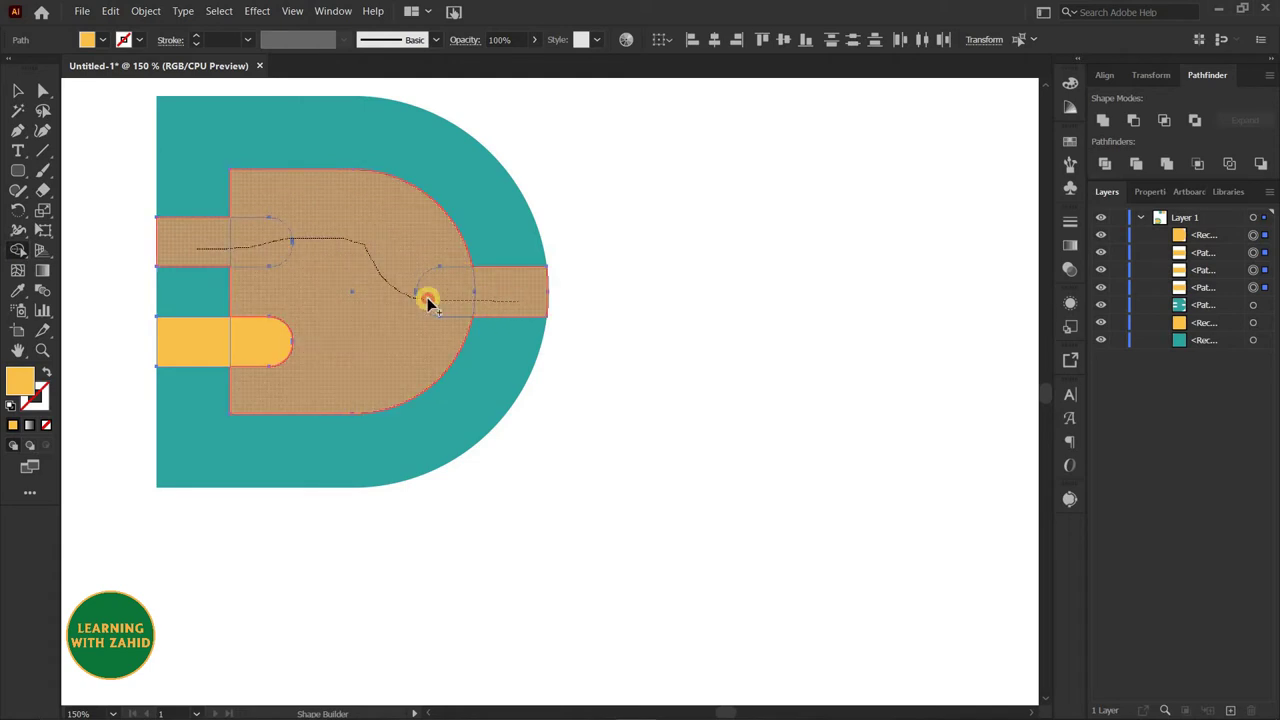
{"action": "left_click_drag", "start_coordinate": [427, 300], "coordinate": [100, 369]}
{"action": "left_click", "coordinate": [17, 95]}
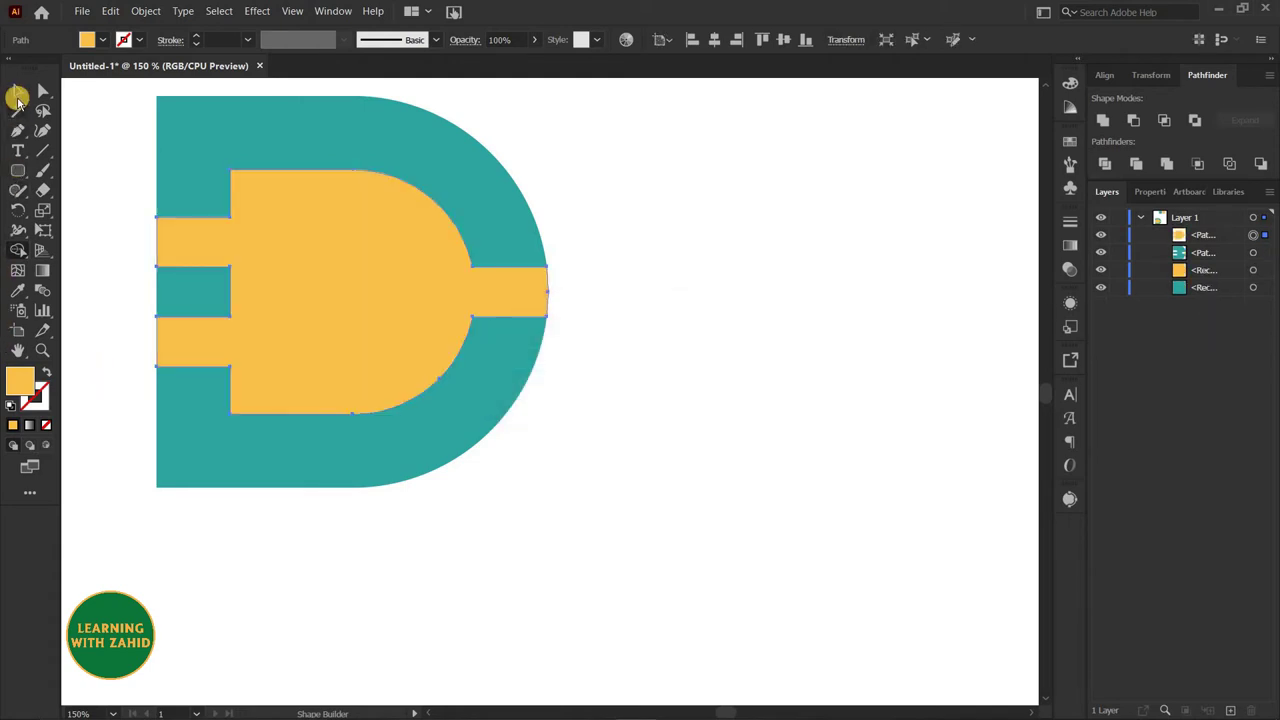
{"action": "left_click", "coordinate": [690, 285]}
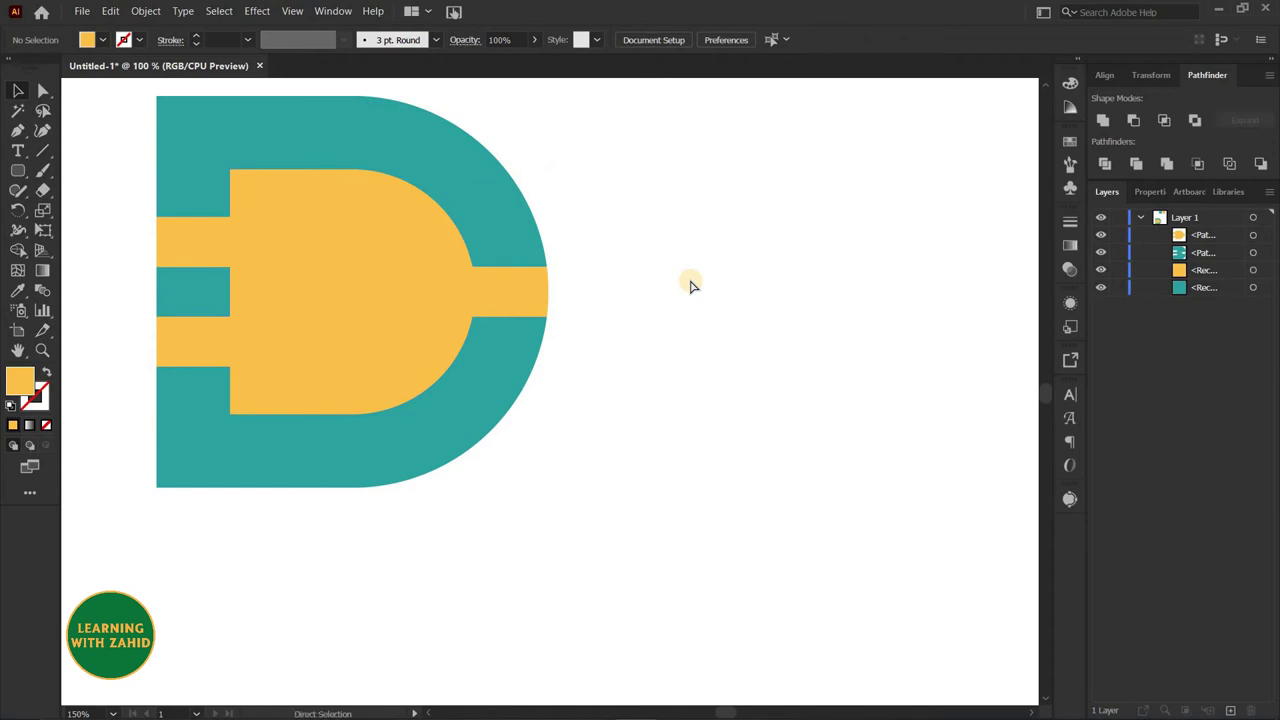
{"action": "key", "text": "ctrl+1"}
{"action": "mouse_move", "coordinate": [506, 223]}
{"action": "left_mouse_down"}
{"action": "mouse_move", "coordinate": [429, 194]}
{"action": "mouse_move", "coordinate": [451, 207]}
{"action": "mouse_move", "coordinate": [417, 220]}
{"action": "mouse_move", "coordinate": [340, 181]}
{"action": "left_mouse_up"}
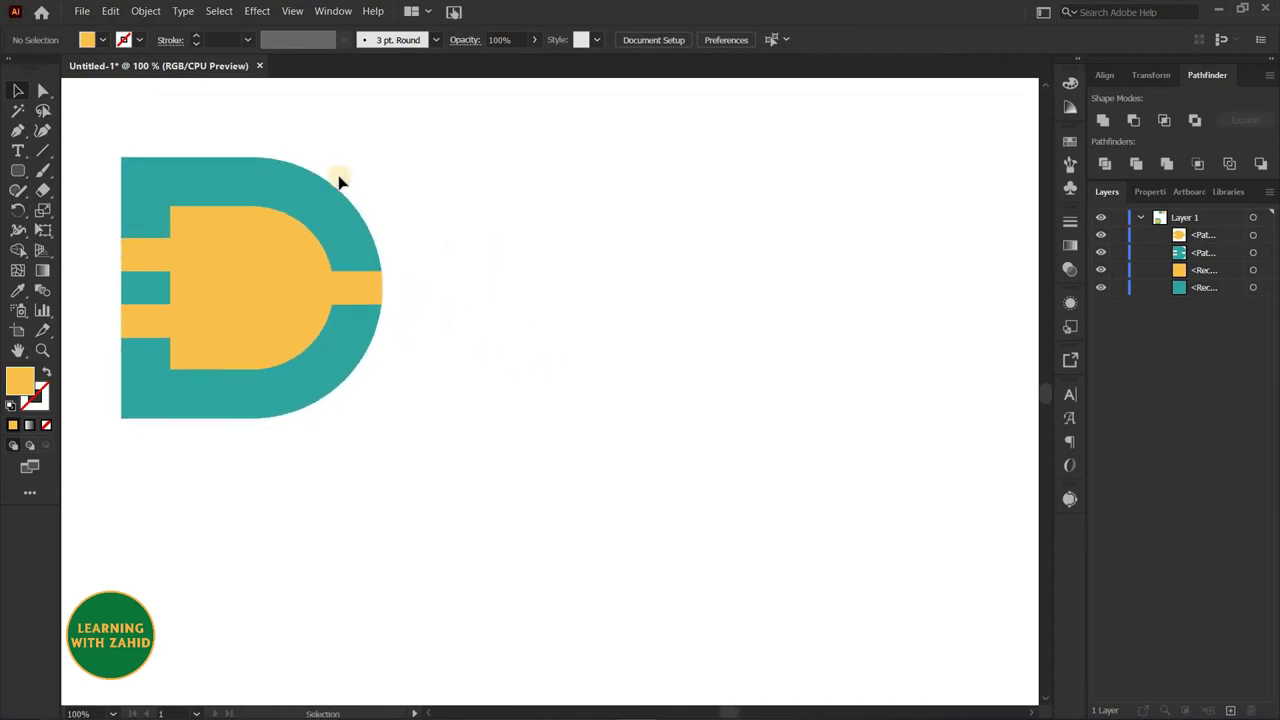
Step: Type the word 'Dream' and move it next to the plug logo
{"action": "left_click", "coordinate": [14, 150]}
{"action": "left_click", "coordinate": [710, 283]}
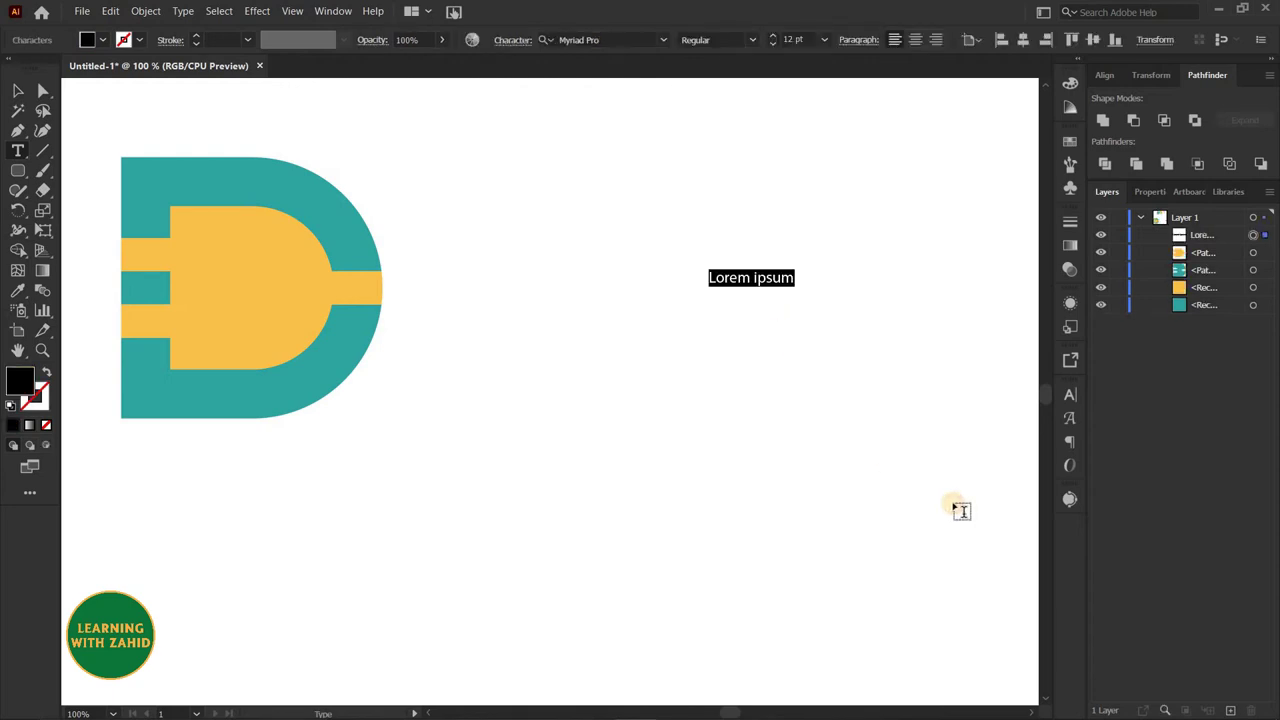
{"action": "type", "text": "Dream"}
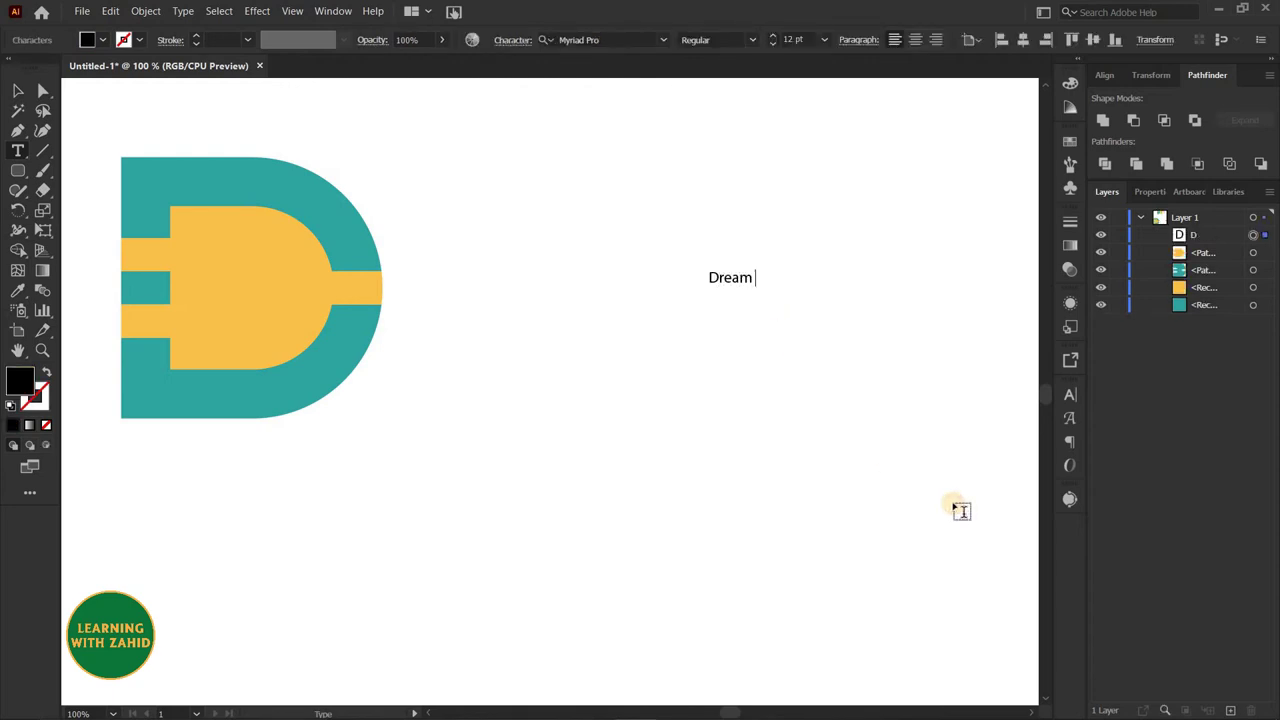
{"action": "left_click", "coordinate": [17, 90]}
{"action": "left_click", "coordinate": [711, 286]}
{"action": "left_click_drag", "start_coordinate": [735, 280], "coordinate": [512, 232]}
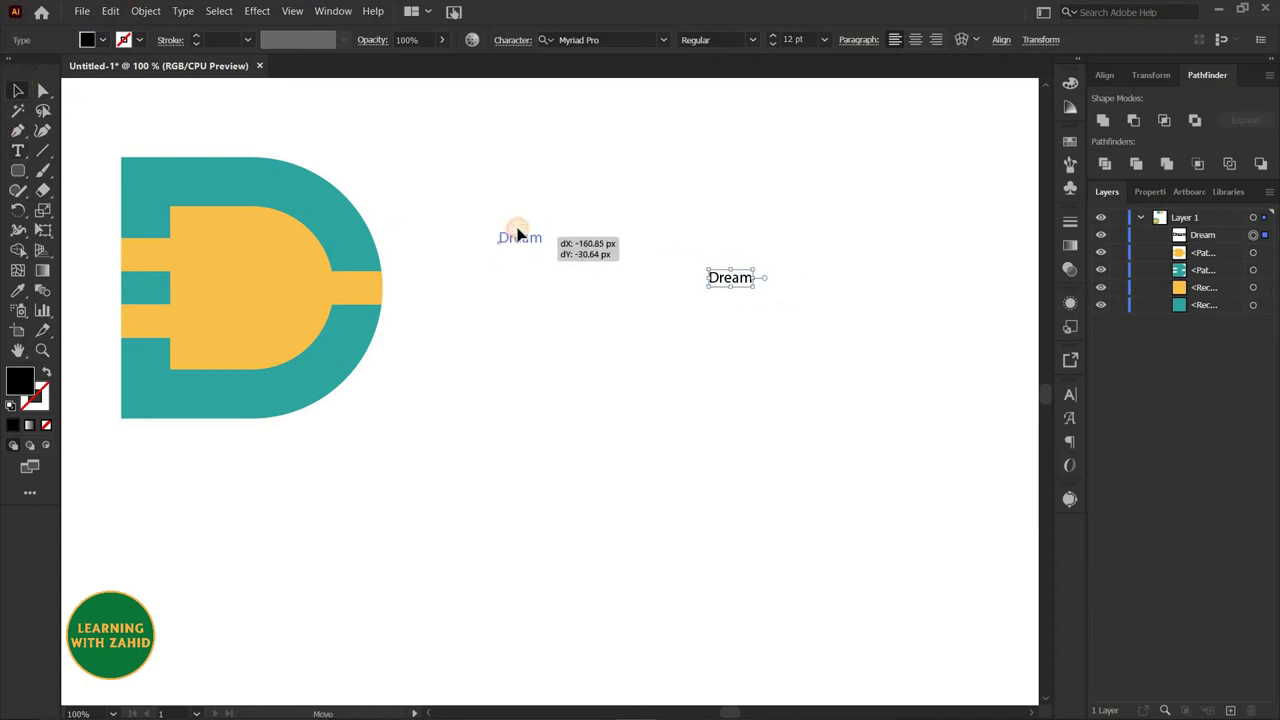
Step: Set 'Dream' in Century Gothic Bold with Small Caps in the Character panel
{"action": "left_click", "coordinate": [1072, 395]}
{"action": "left_click", "coordinate": [936, 412]}
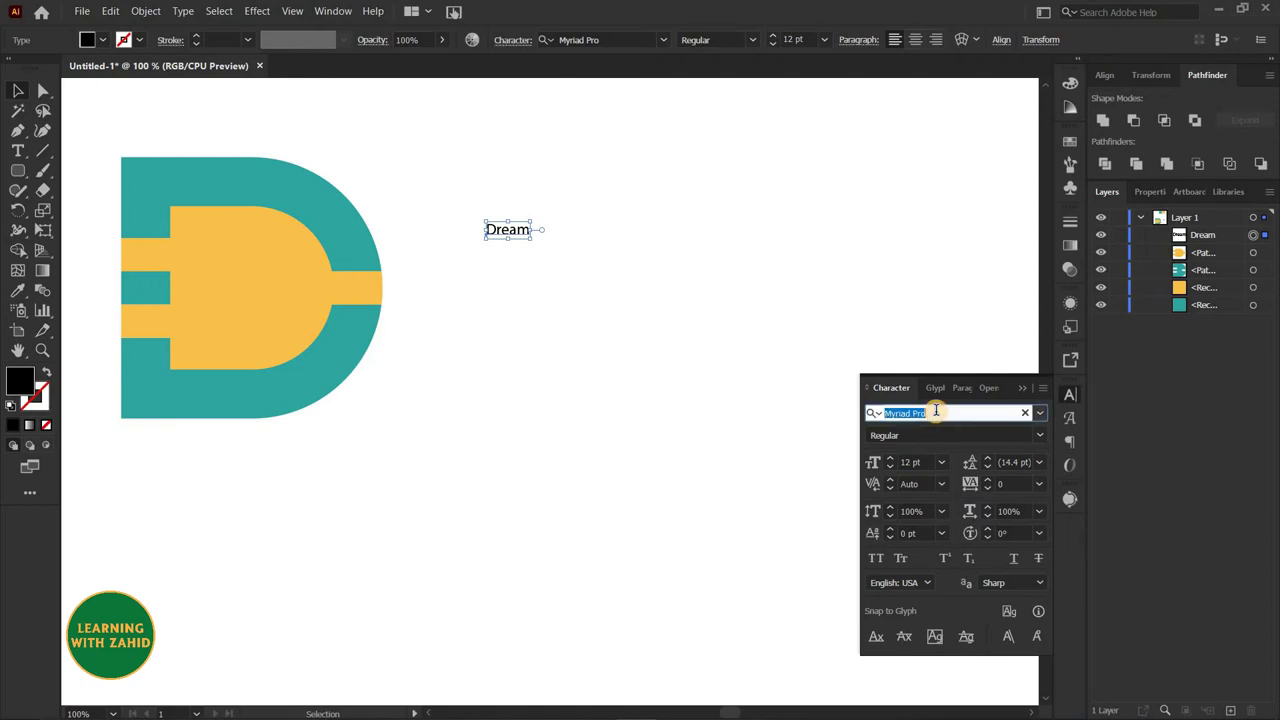
{"action": "type", "text": "cent"}
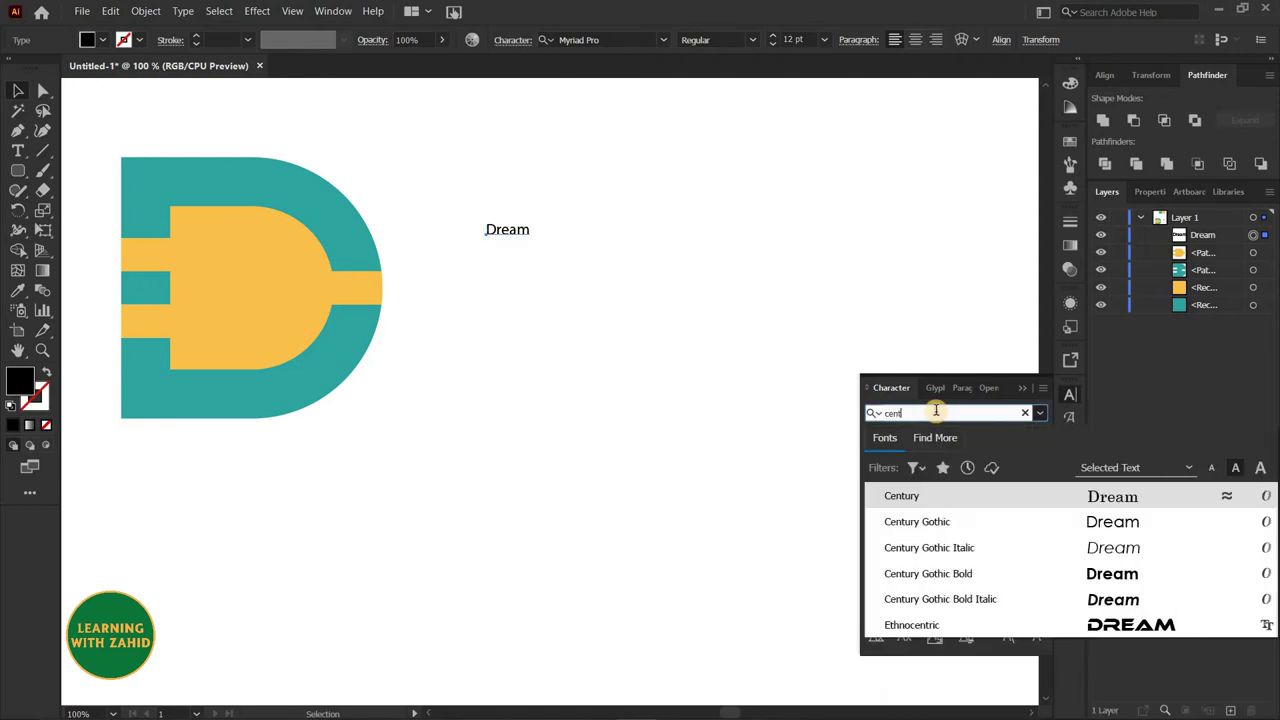
{"action": "key", "text": "Down"}
{"action": "key", "text": "Down"}
{"action": "key", "text": "Down"}
{"action": "key", "text": "Down"}
{"action": "key", "text": "Up"}
{"action": "key", "text": "Up"}
{"action": "key", "text": "Return"}
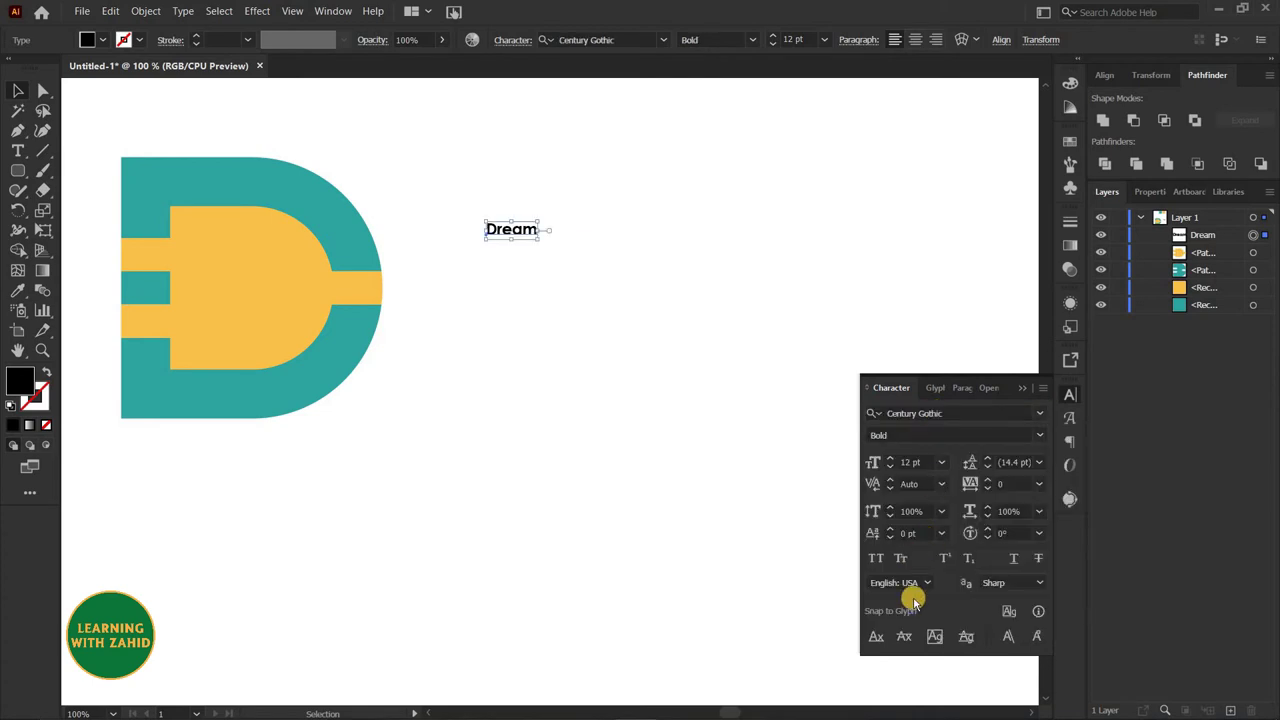
{"action": "left_click", "coordinate": [901, 559]}
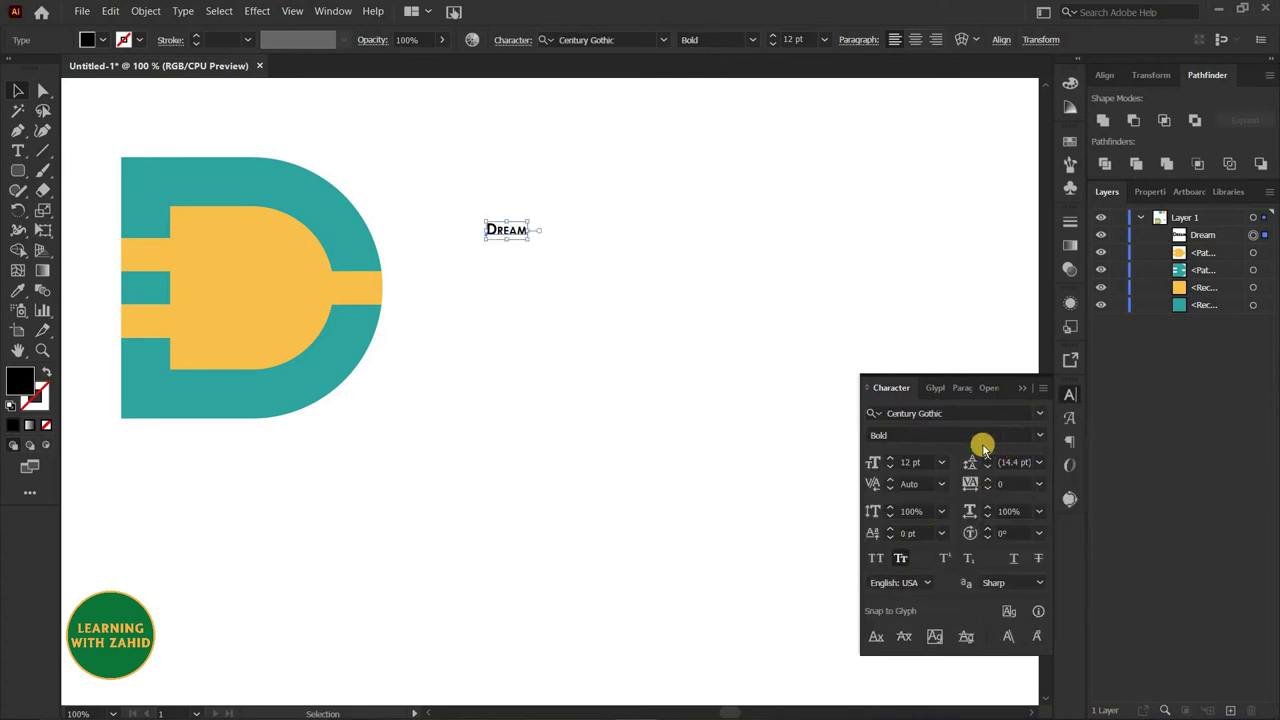
Step: Scale the Dream text up beside the logo and switch it to All Caps
{"action": "left_click_drag", "start_coordinate": [533, 240], "coordinate": [626, 283]}
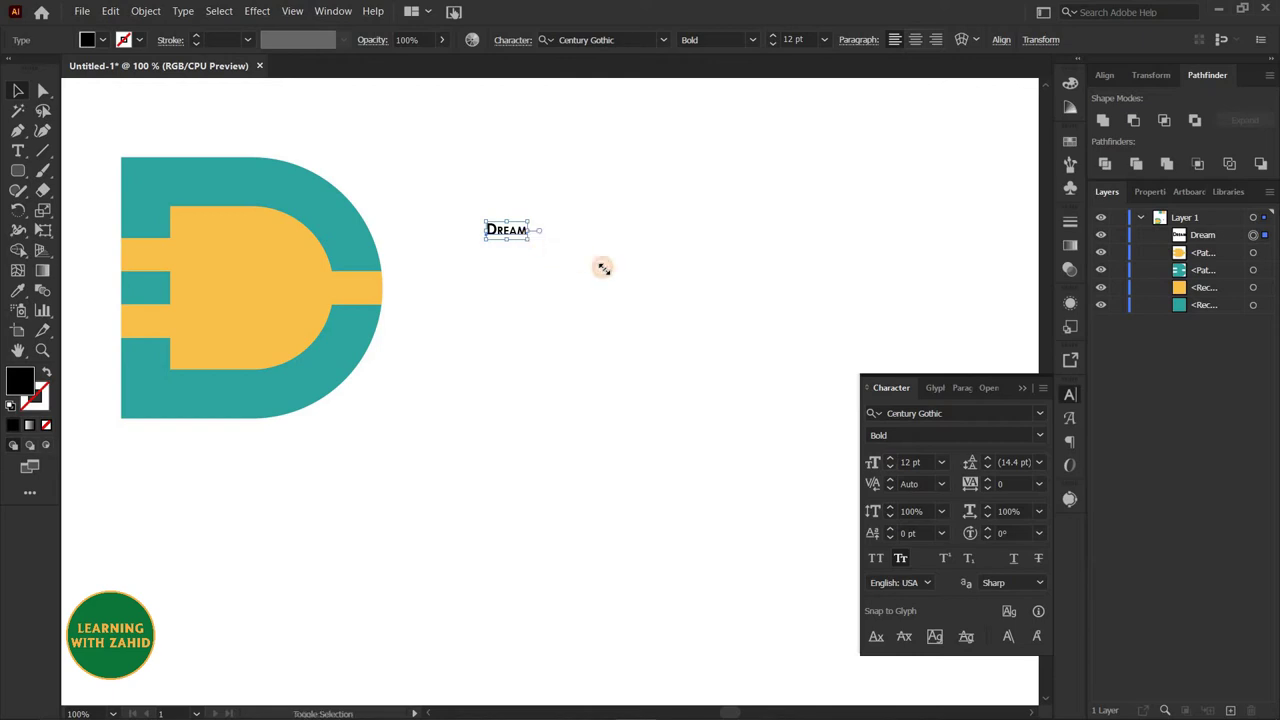
{"action": "left_click_drag", "start_coordinate": [536, 241], "coordinate": [581, 248]}
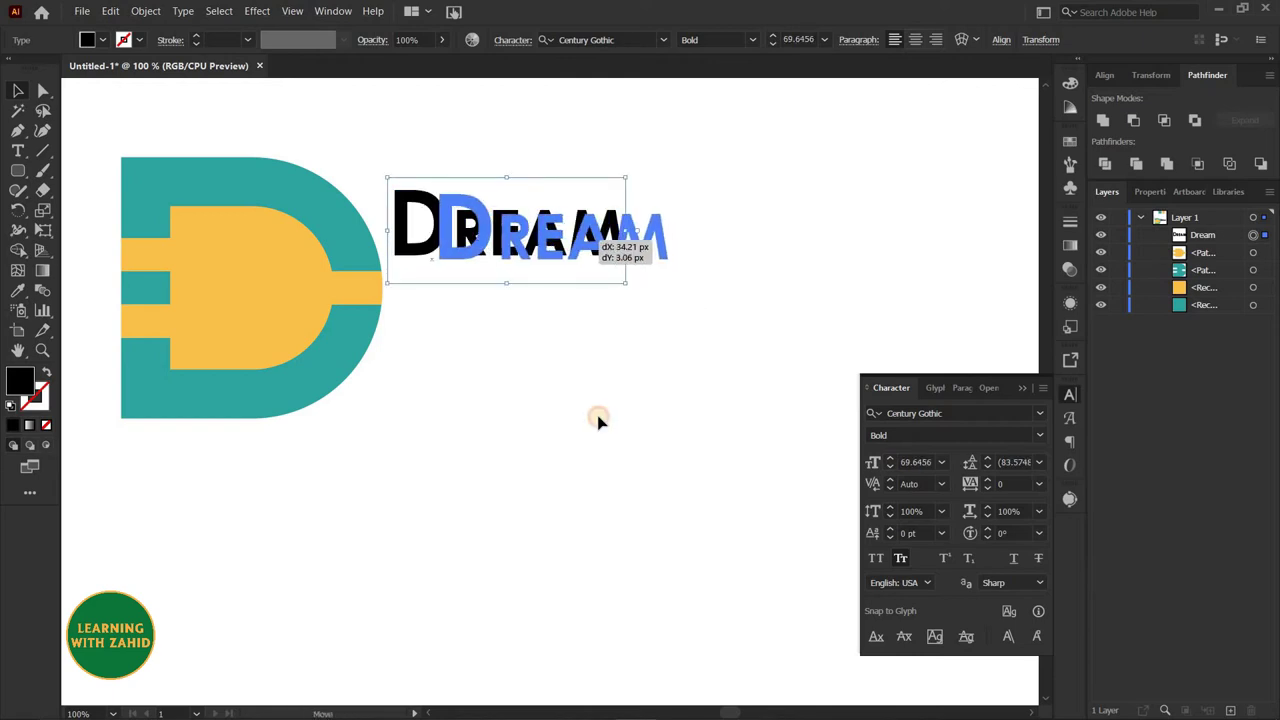
{"action": "left_click_drag", "start_coordinate": [677, 361], "coordinate": [653, 361]}
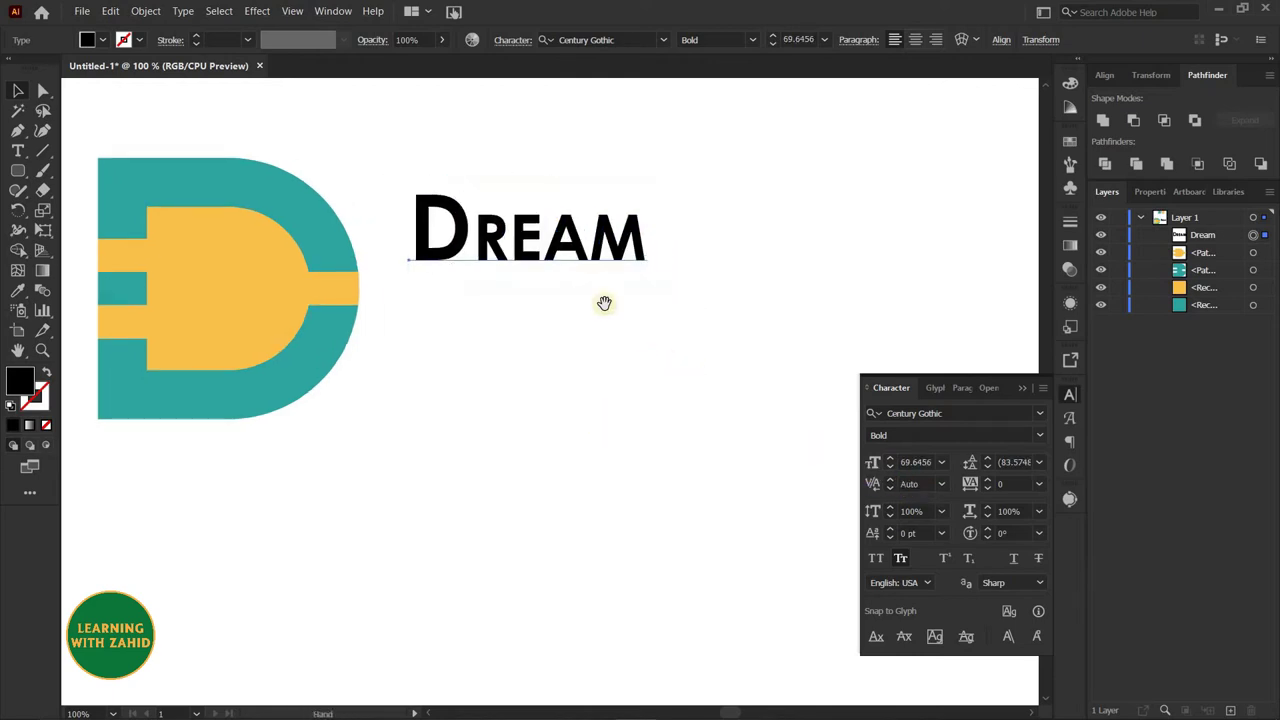
{"action": "mouse_move", "coordinate": [586, 271]}
{"action": "left_mouse_down"}
{"action": "mouse_move", "coordinate": [587, 370]}
{"action": "mouse_move", "coordinate": [684, 378]}
{"action": "left_mouse_up"}
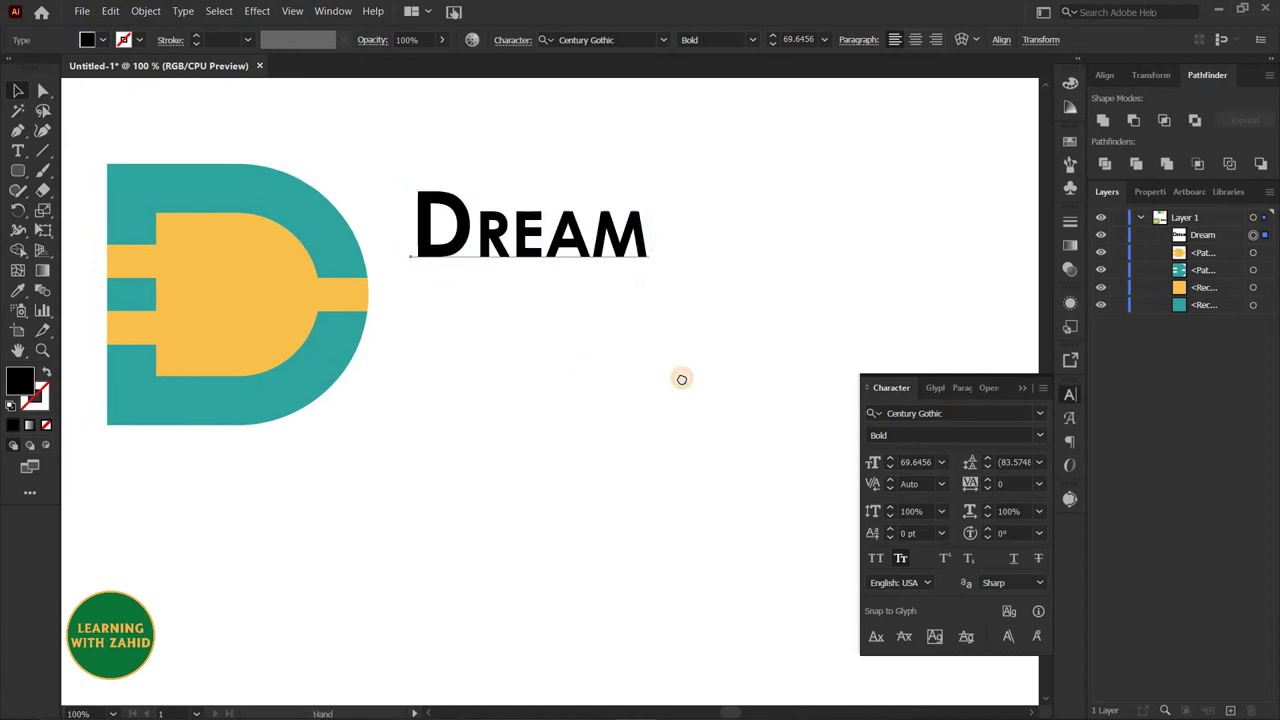
{"action": "left_click", "coordinate": [876, 558]}
{"action": "left_click_drag", "start_coordinate": [694, 262], "coordinate": [695, 265]}
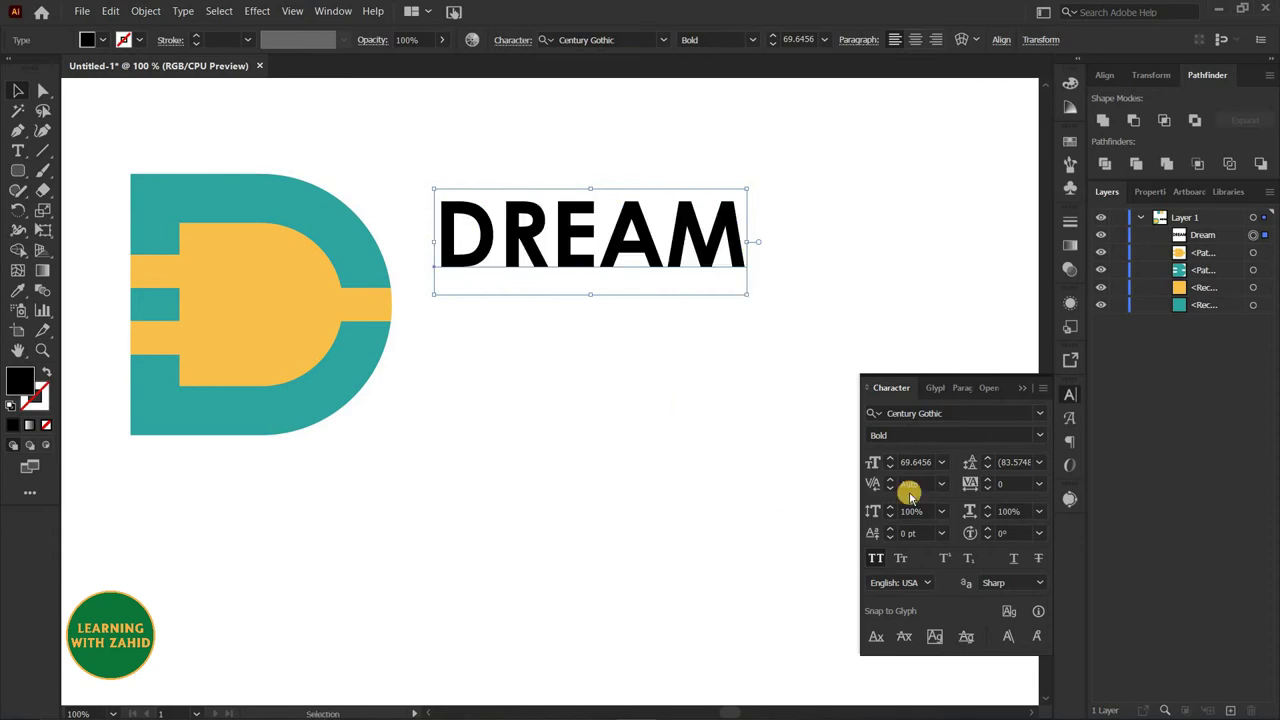
{"action": "left_click", "coordinate": [1004, 400]}
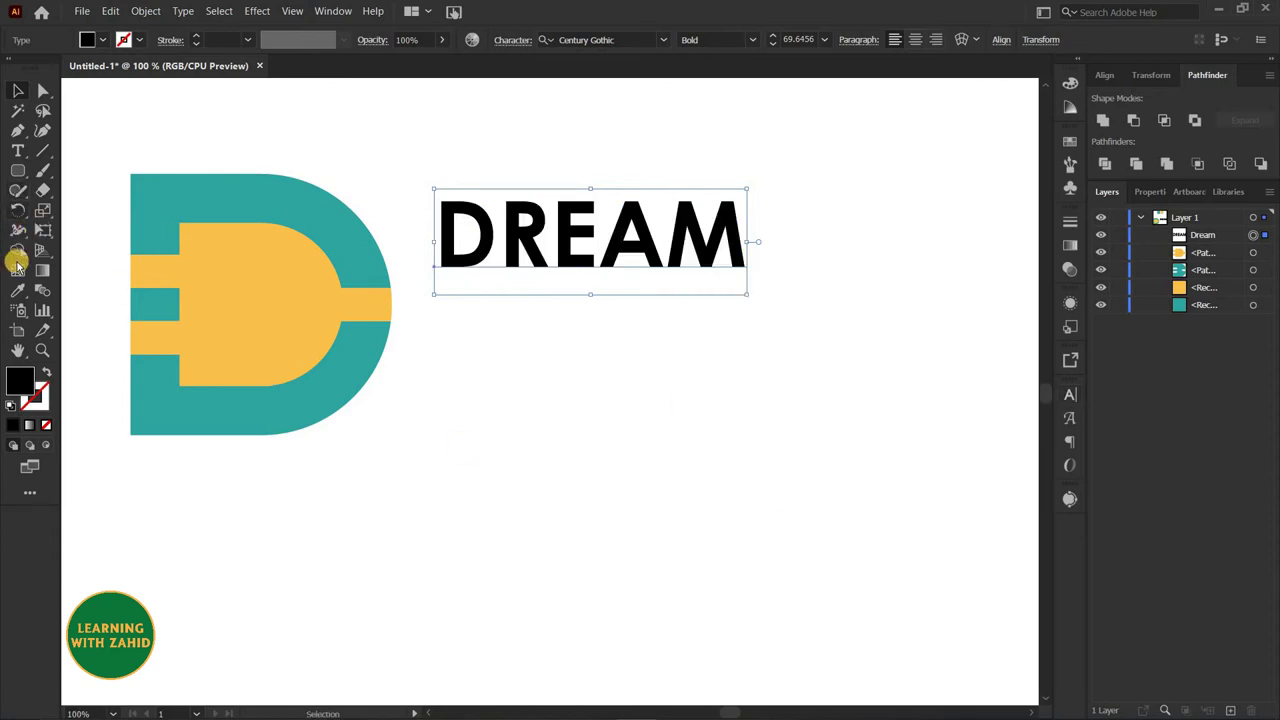
Step: Eyedrop the D's teal onto DREAM and shift it slightly further right
{"action": "left_click", "coordinate": [18, 290]}
{"action": "left_click", "coordinate": [188, 194]}
{"action": "left_click", "coordinate": [18, 90]}
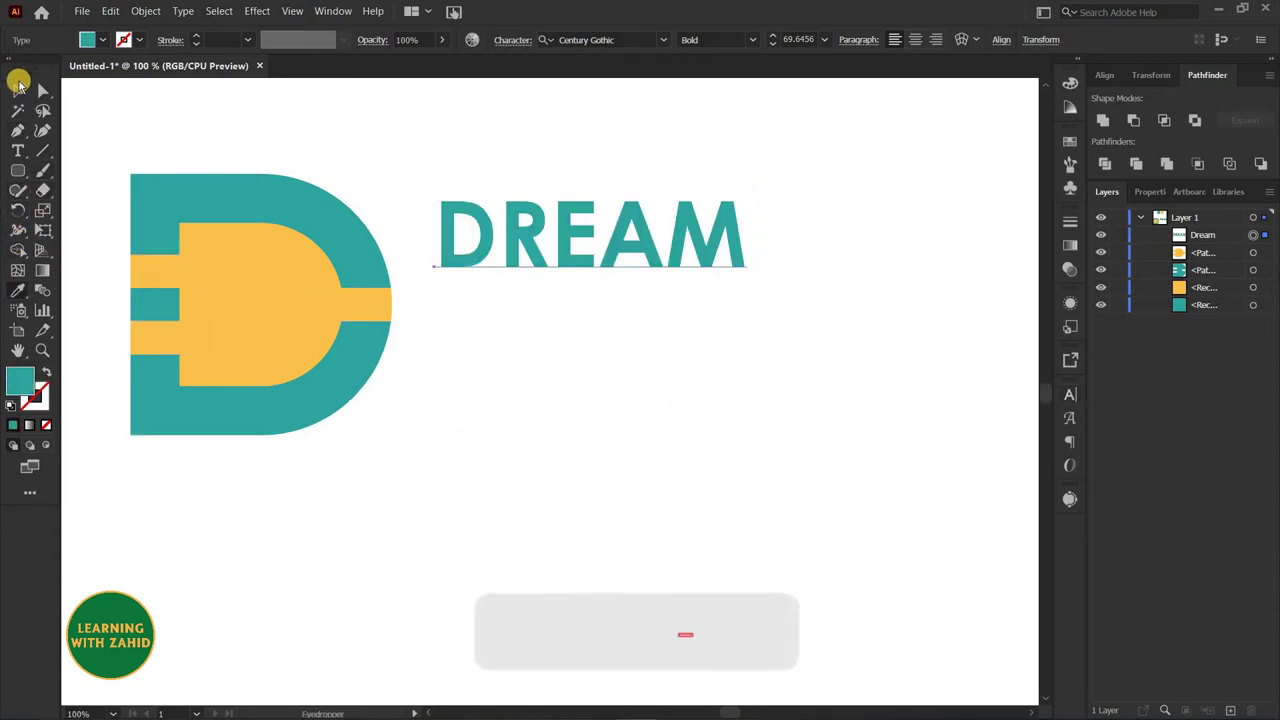
{"action": "left_click_drag", "start_coordinate": [540, 228], "coordinate": [555, 390]}
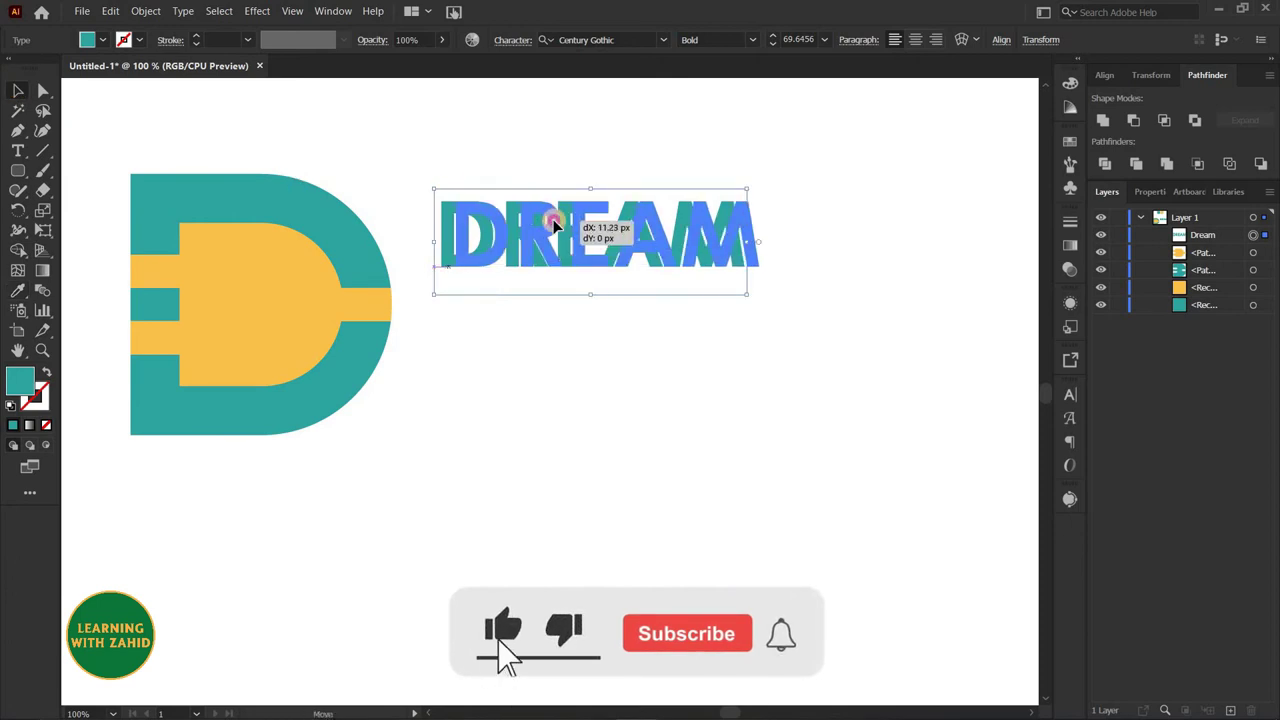
{"action": "left_click", "coordinate": [545, 300]}
{"action": "left_click_drag", "start_coordinate": [552, 215], "coordinate": [582, 216]}
{"action": "left_click", "coordinate": [443, 486]}
Step: Draw a vertical divider line between the D mark and DREAM
{"action": "left_click", "coordinate": [41, 151]}
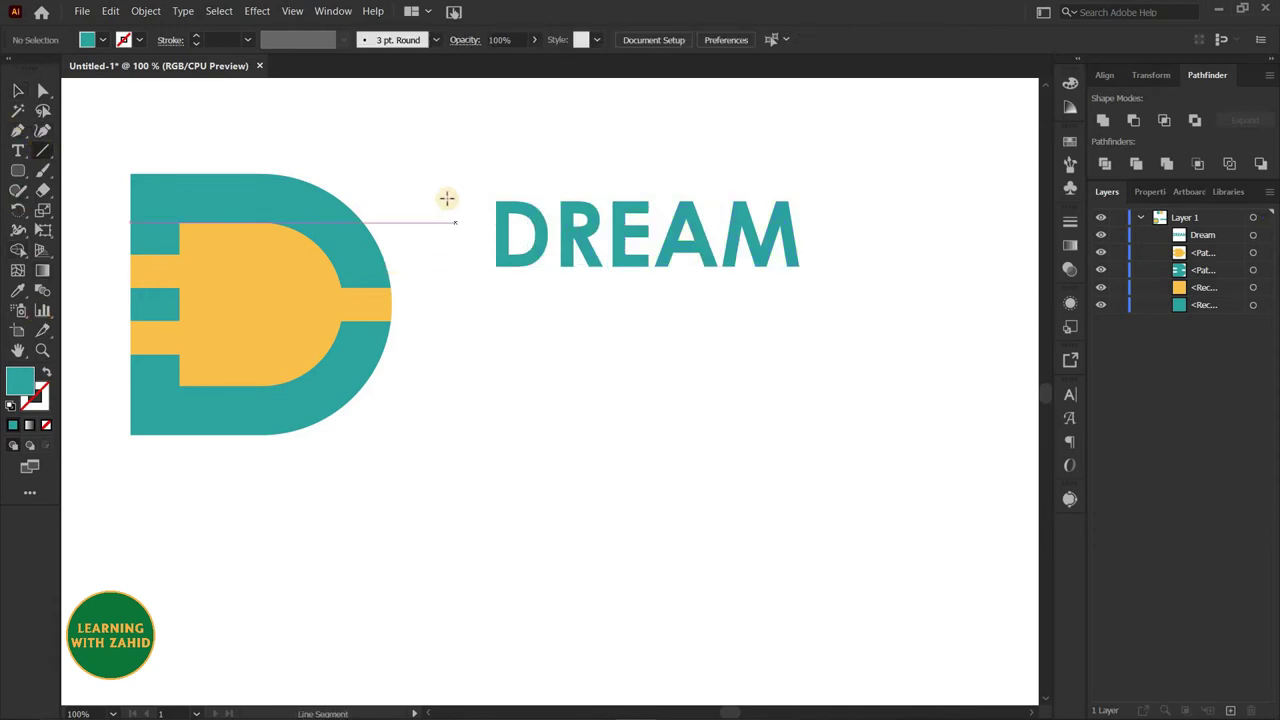
{"action": "left_click_drag", "start_coordinate": [446, 178], "coordinate": [438, 442]}
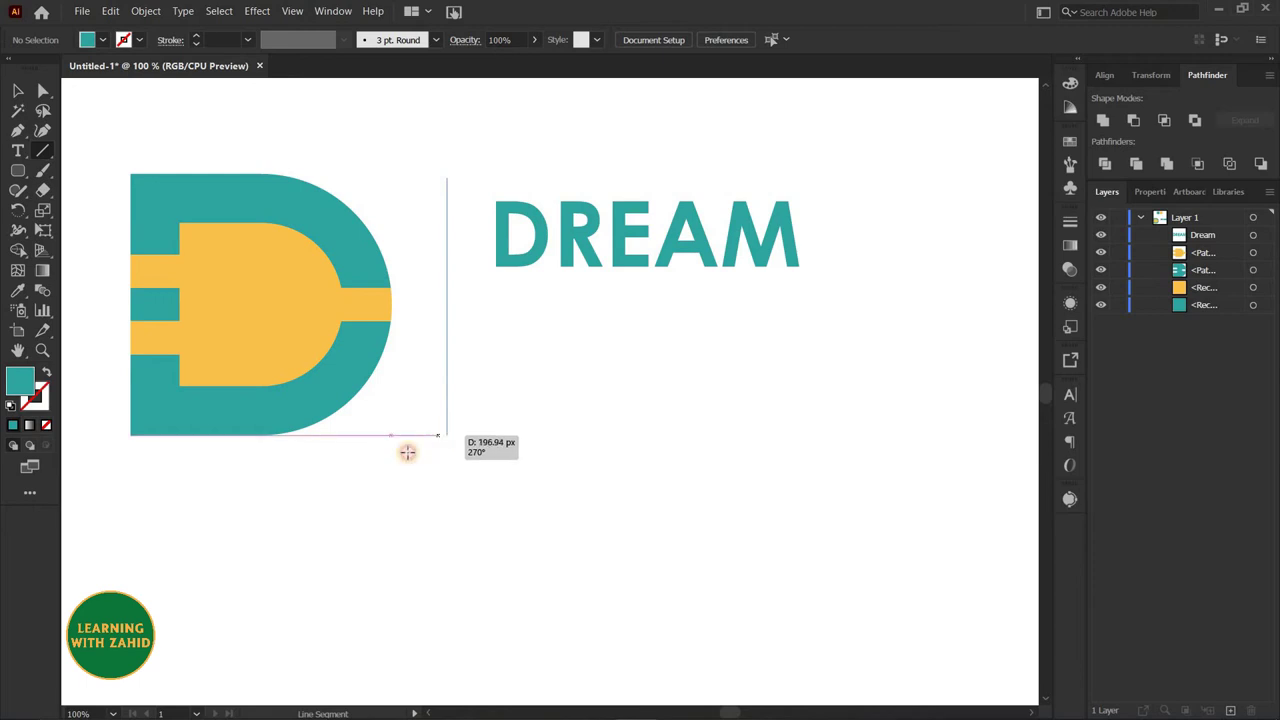
{"action": "left_click_drag", "start_coordinate": [438, 442], "coordinate": [406, 449]}
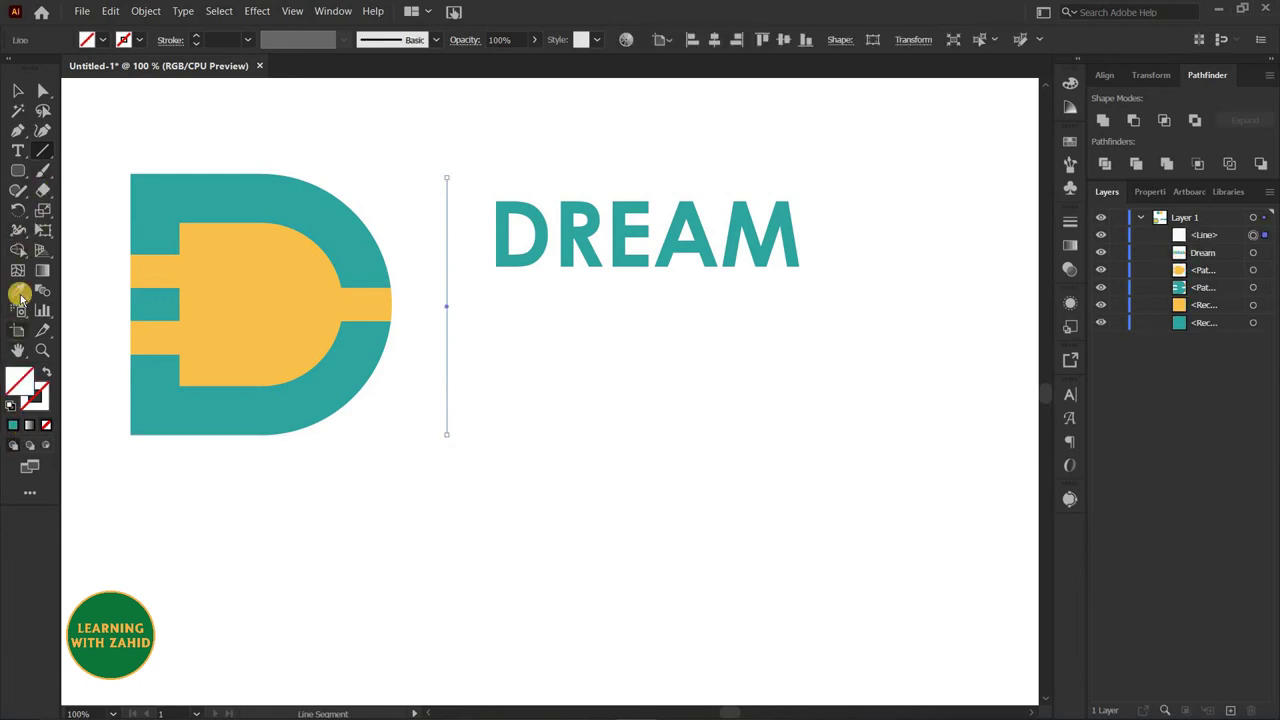
Step: Undo an accidental mesh and give the divider the D mark's teal as its stroke
{"action": "key", "text": "u"}
{"action": "left_click", "coordinate": [210, 202]}
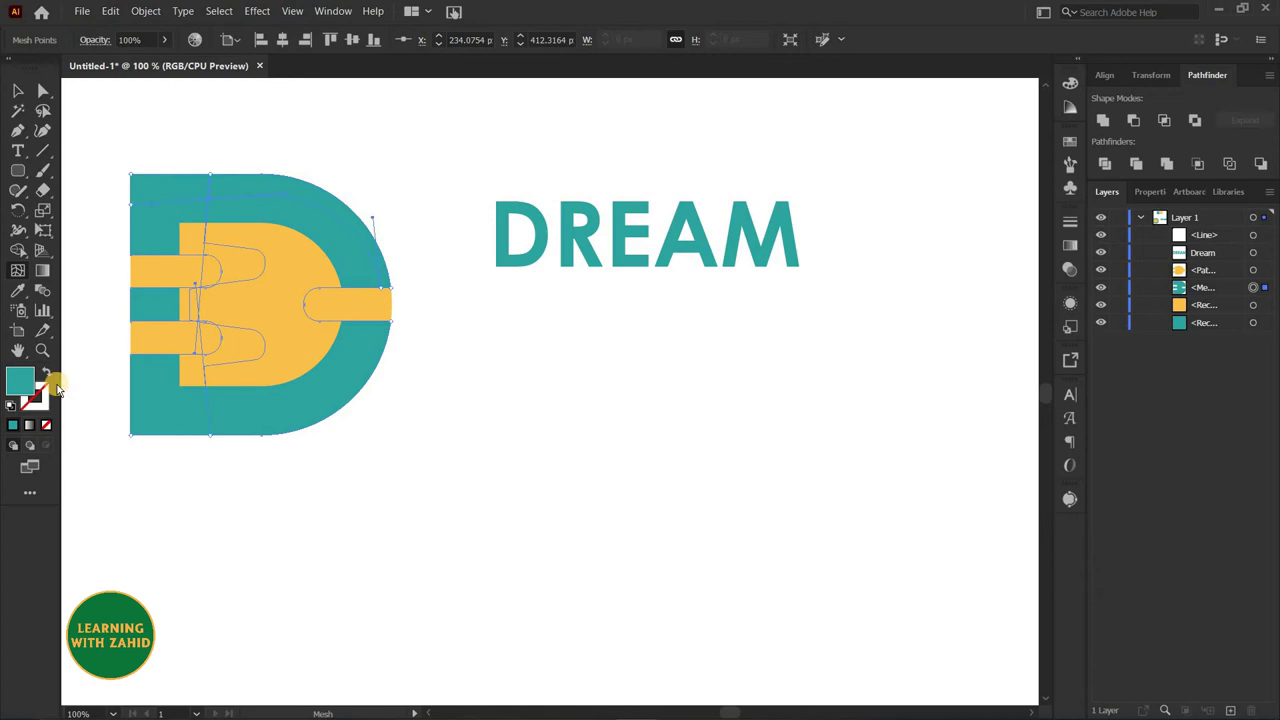
{"action": "key", "text": "ctrl+z"}
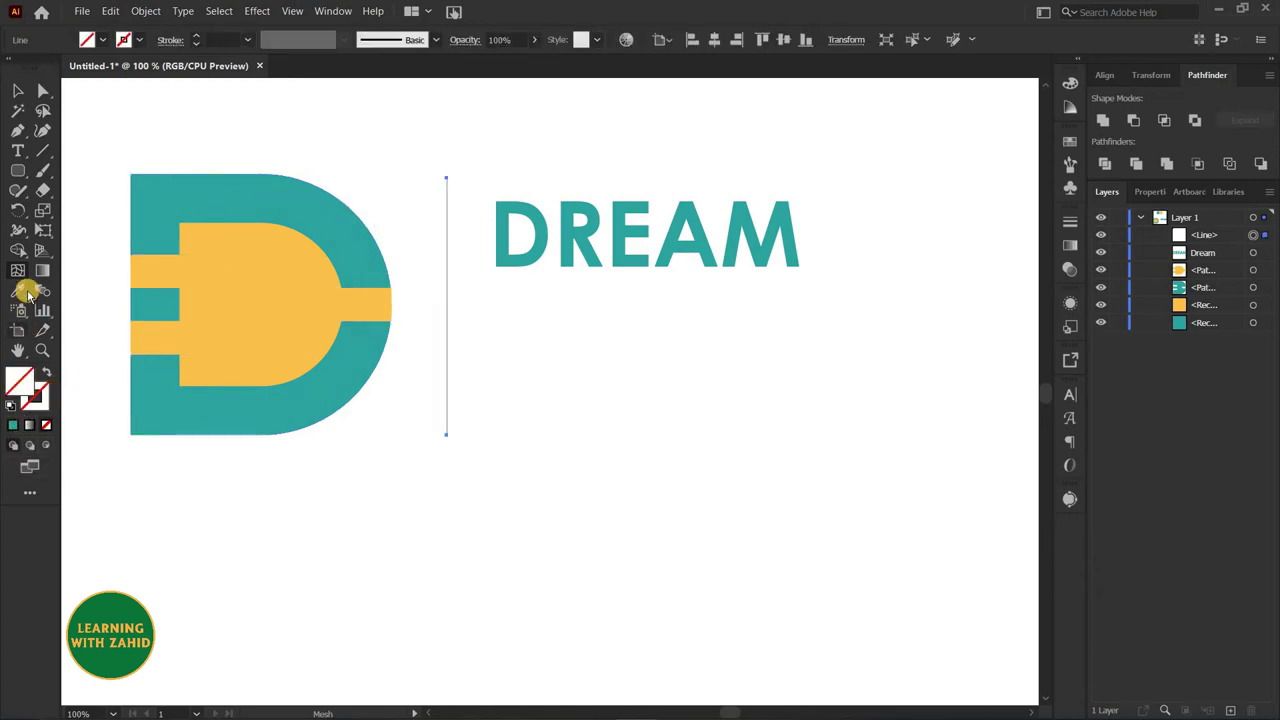
{"action": "left_click", "coordinate": [24, 290]}
{"action": "left_click", "coordinate": [214, 204]}
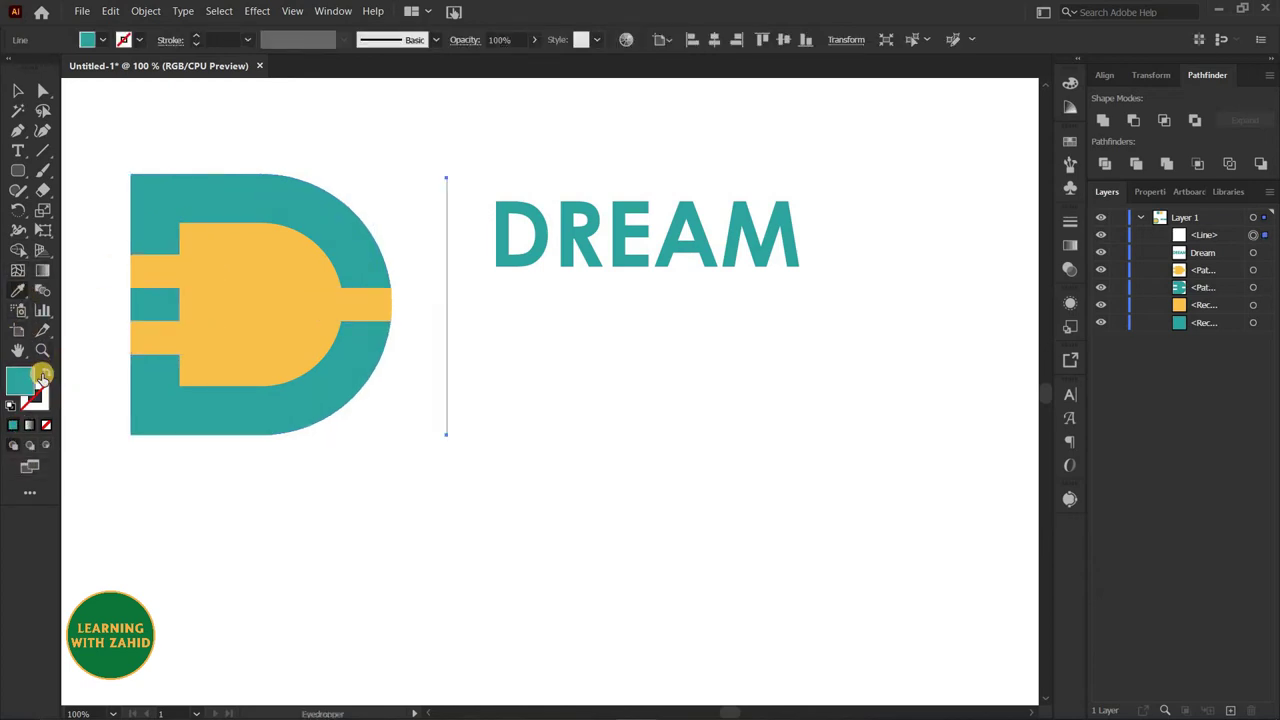
{"action": "key", "text": "shift+x"}
Step: Reduce the divider's stroke weight to 4 pt, then select the DREAM text
{"action": "left_click", "coordinate": [197, 36]}
{"action": "left_click", "coordinate": [197, 36]}
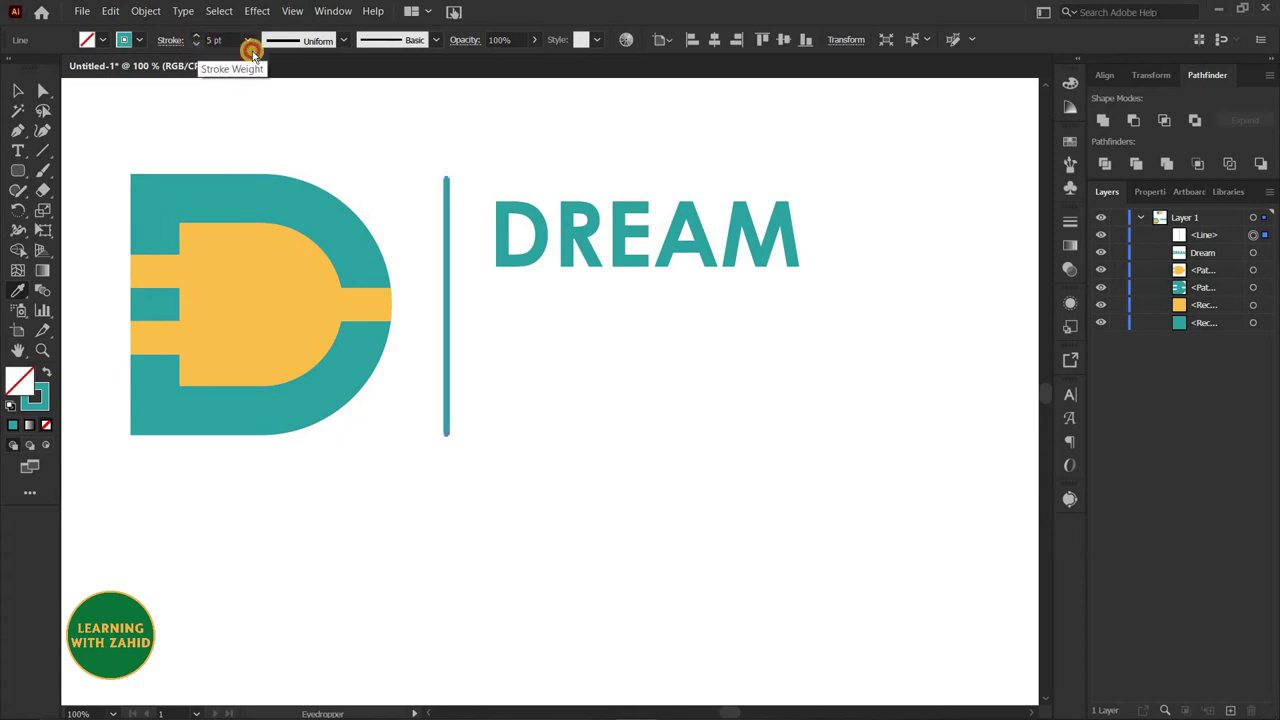
{"action": "left_click", "coordinate": [171, 40]}
{"action": "type", "text": "4"}
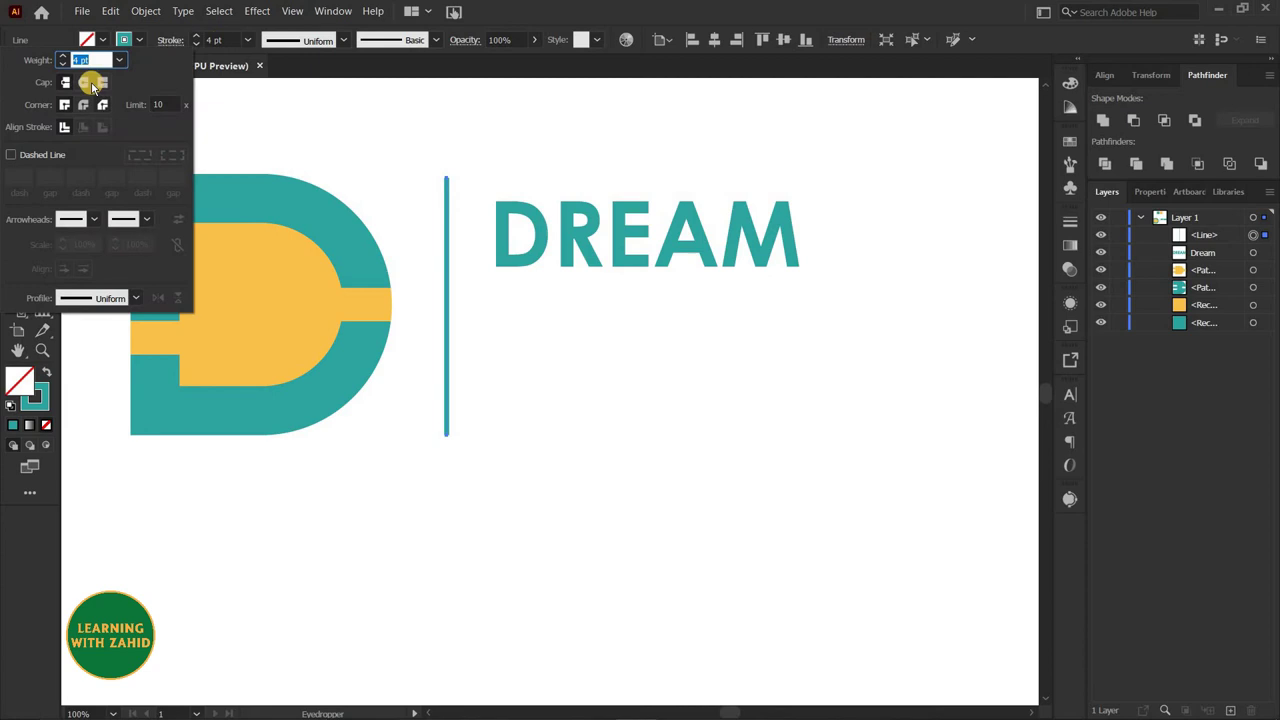
{"action": "left_click", "coordinate": [581, 20]}
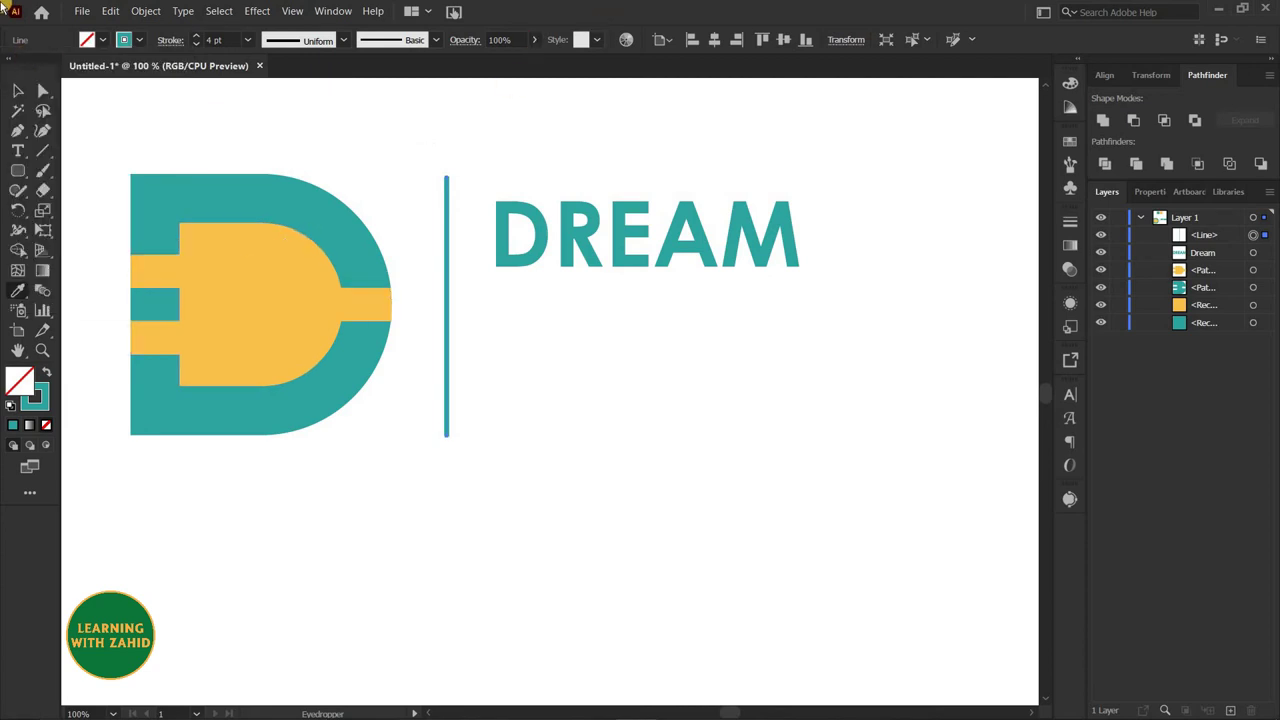
{"action": "left_click", "coordinate": [16, 92]}
{"action": "left_click", "coordinate": [596, 281]}
Step: Duplicate DREAM below itself and retype the copy as ELECTRONICS
{"action": "left_click_drag", "start_coordinate": [594, 283], "coordinate": [618, 372]}
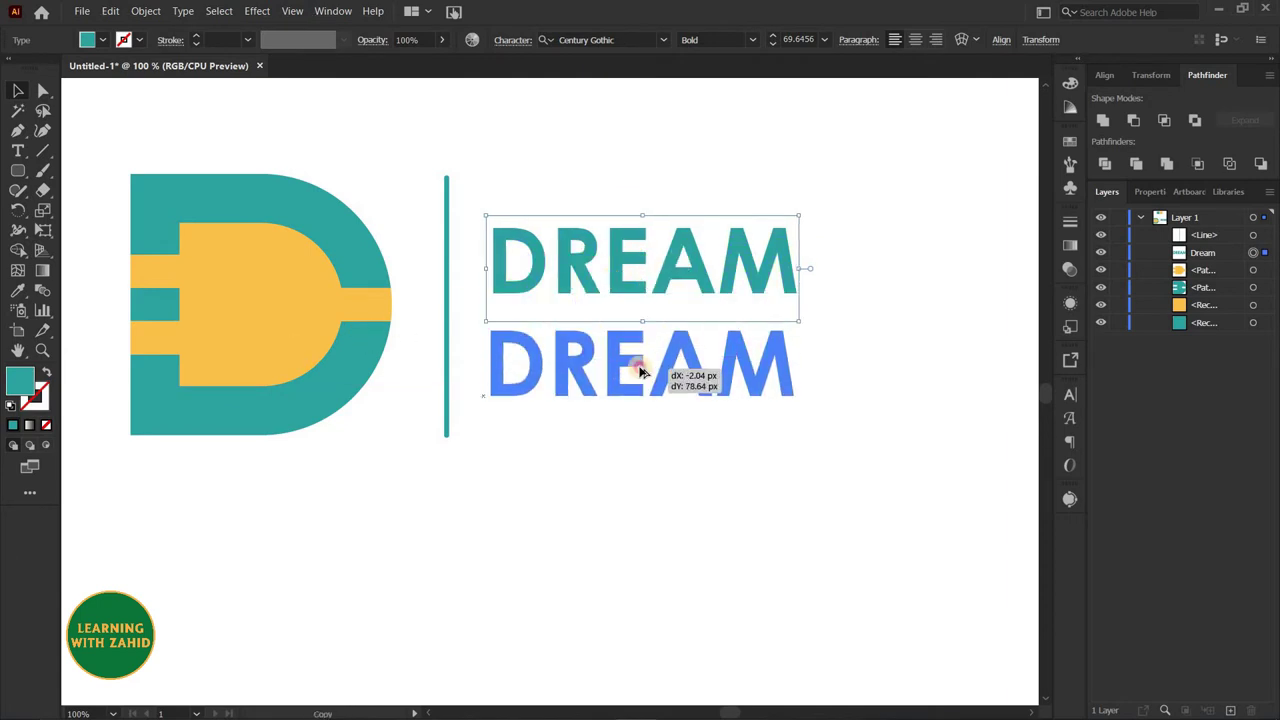
{"action": "key", "text": "t"}
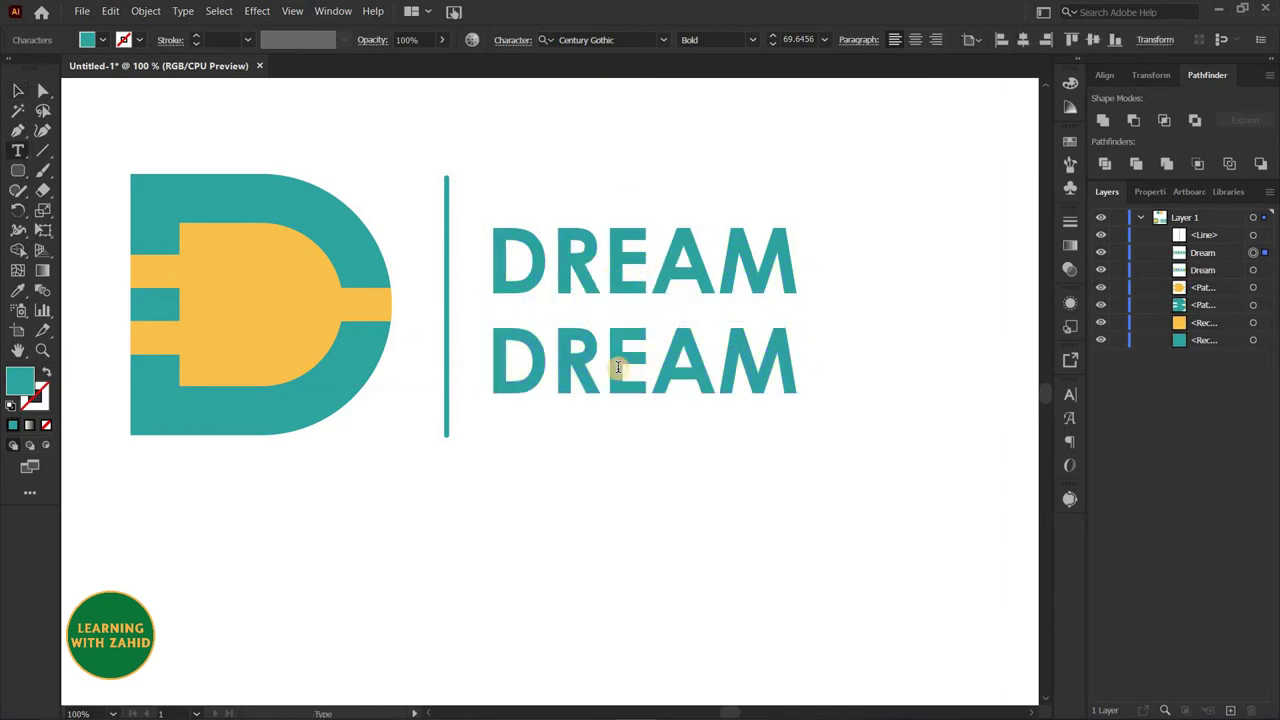
{"action": "double_click", "coordinate": [618, 367]}
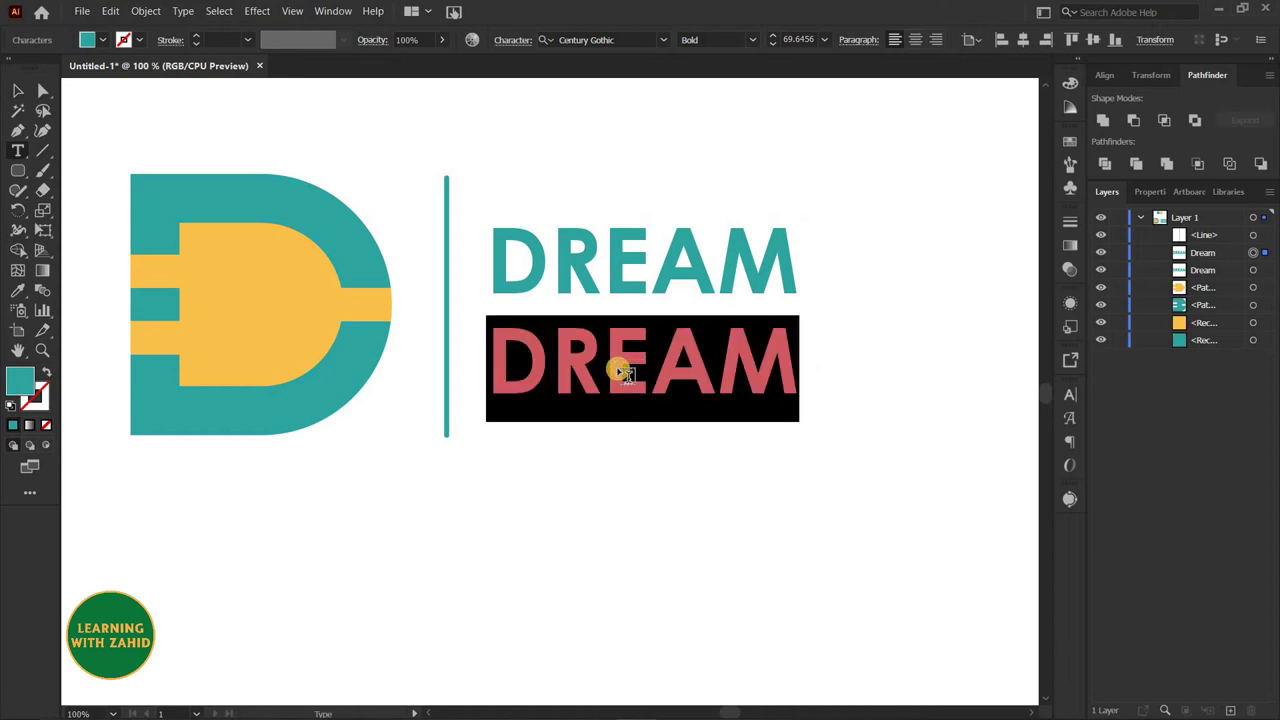
{"action": "type", "text": "ELEC"}
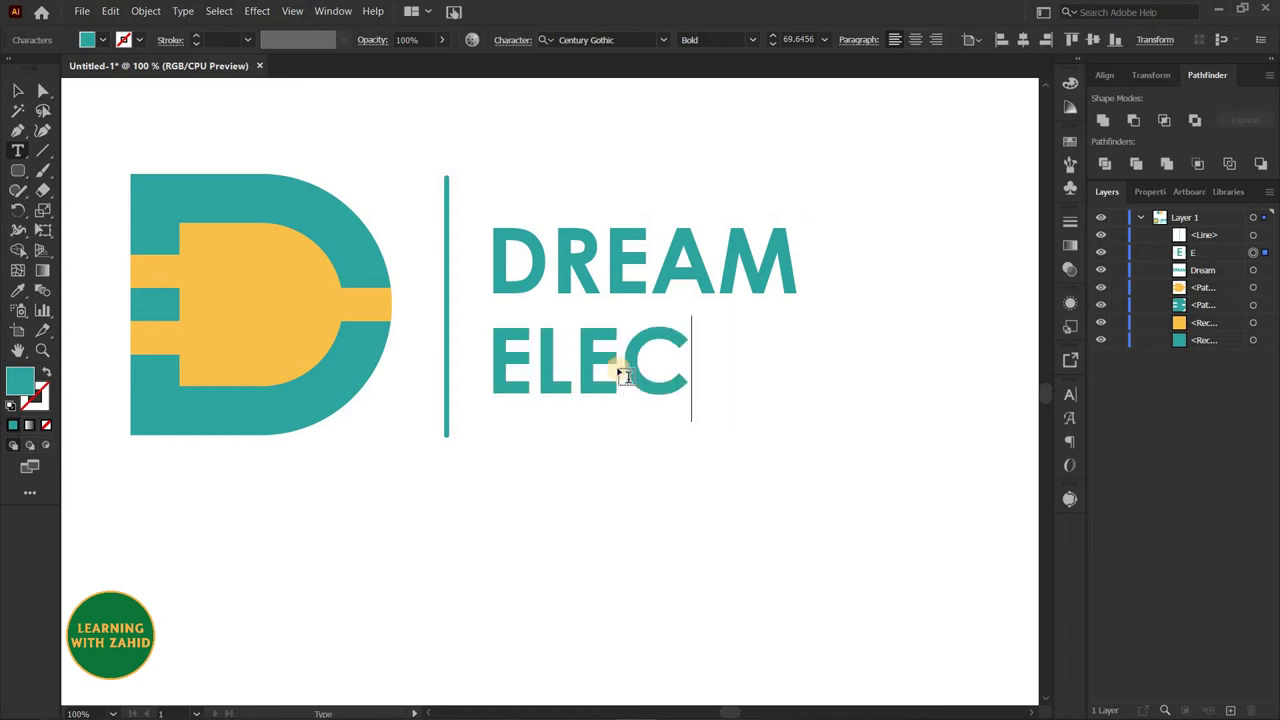
{"action": "type", "text": "TRONICS"}
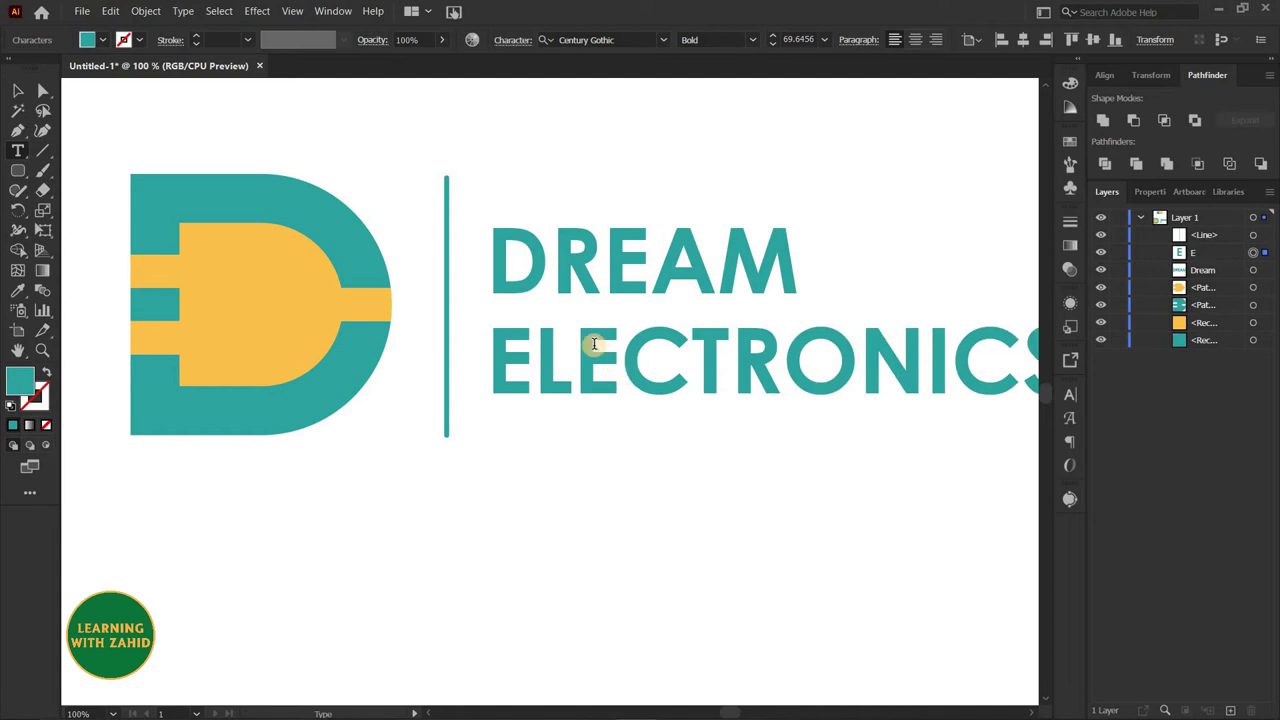
{"action": "left_click", "coordinate": [16, 92]}
Step: Colour ELECTRONICS with the logo's yellow and switch it from all caps to small caps
{"action": "left_click", "coordinate": [17, 290]}
{"action": "left_click", "coordinate": [235, 278]}
{"action": "left_click", "coordinate": [16, 91]}
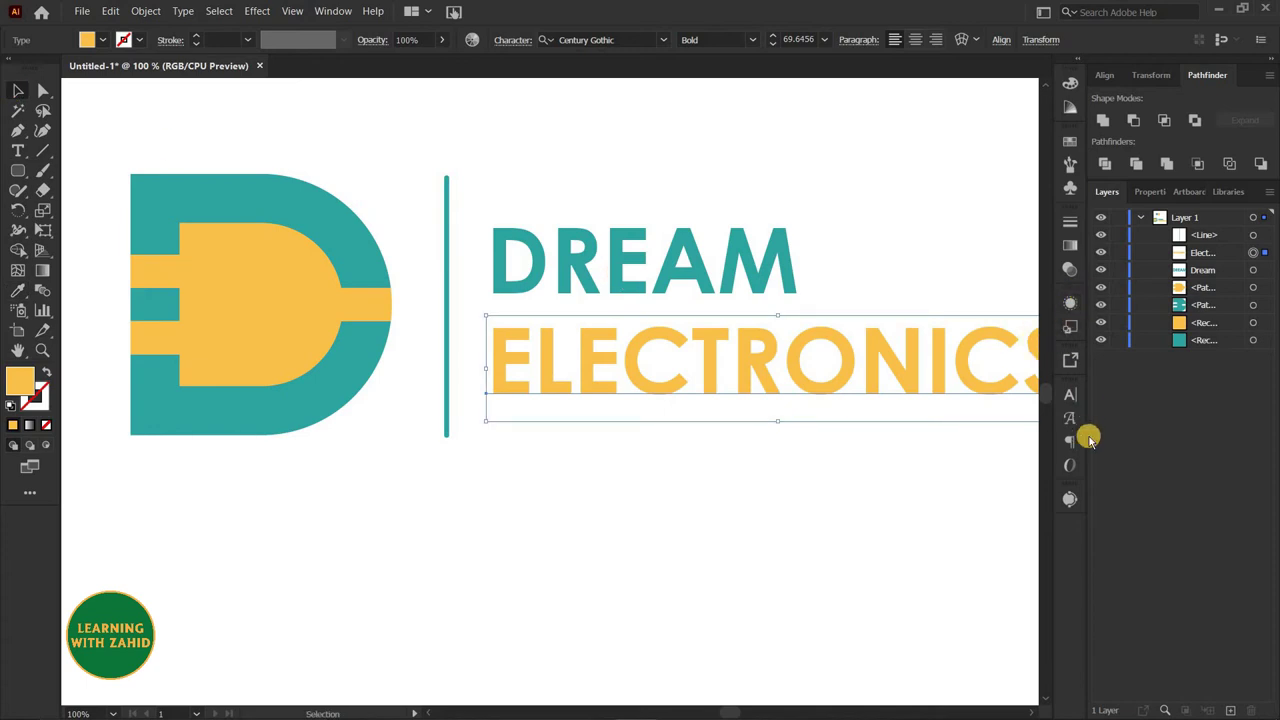
{"action": "left_click", "coordinate": [1070, 394]}
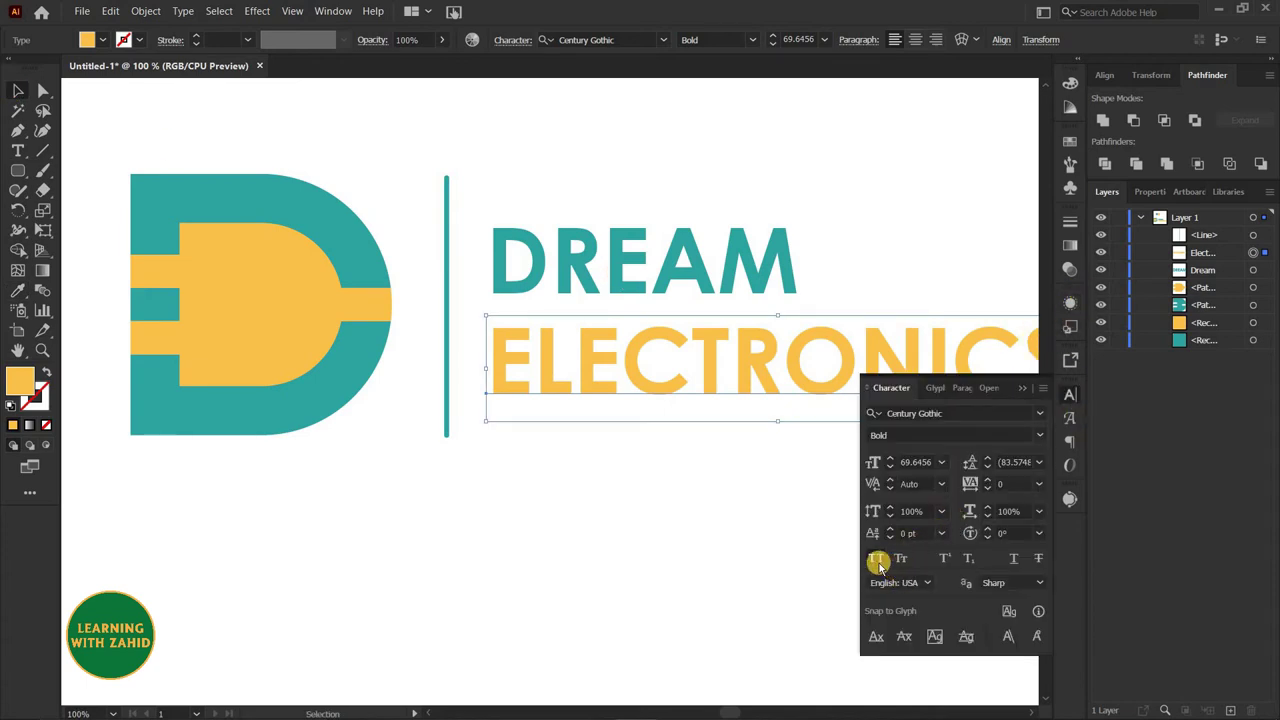
{"action": "left_click", "coordinate": [890, 558]}
{"action": "left_click", "coordinate": [900, 558]}
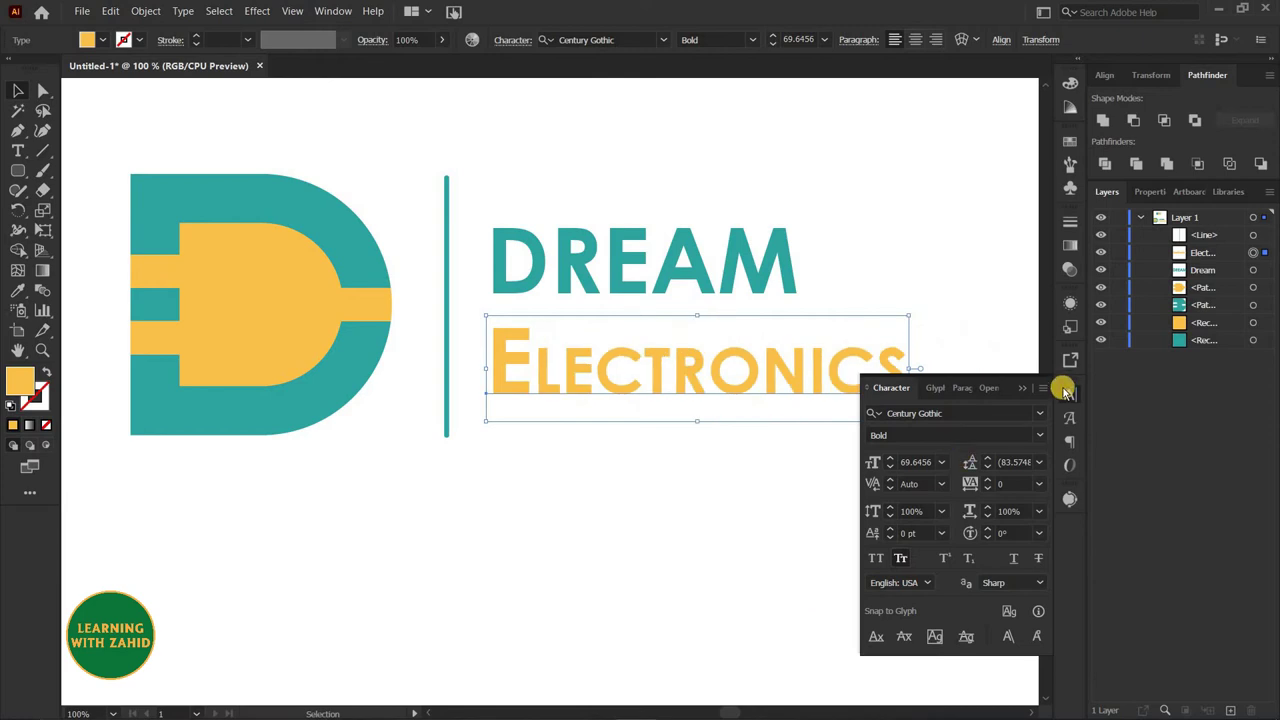
{"action": "double_click", "coordinate": [1022, 389]}
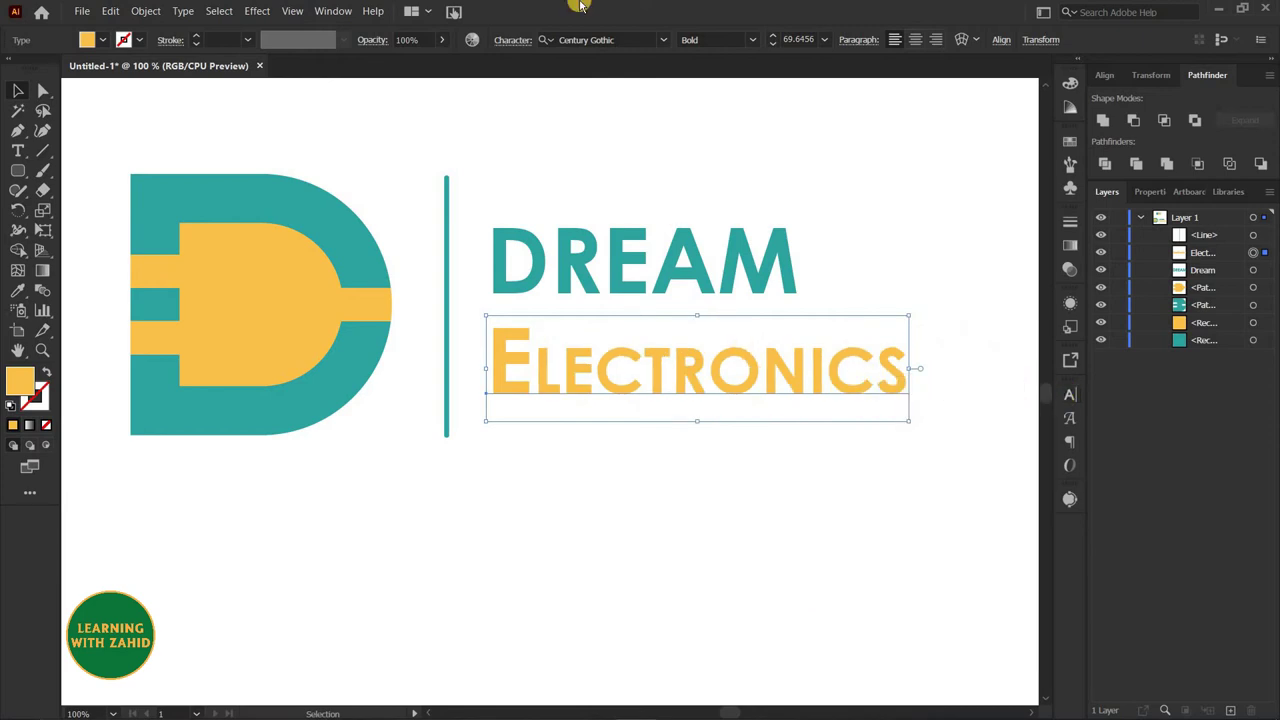
Step: Move ELECTRONICS up to sit directly beneath DREAM
{"action": "scroll", "coordinate": [774, 42], "scroll_direction": "down", "scroll_amount": 2}
{"action": "scroll", "coordinate": [774, 42], "scroll_direction": "down", "scroll_amount": 3}
{"action": "scroll", "coordinate": [774, 42], "scroll_direction": "down", "scroll_amount": 3}
{"action": "scroll", "coordinate": [774, 42], "scroll_direction": "down", "scroll_amount": 2}
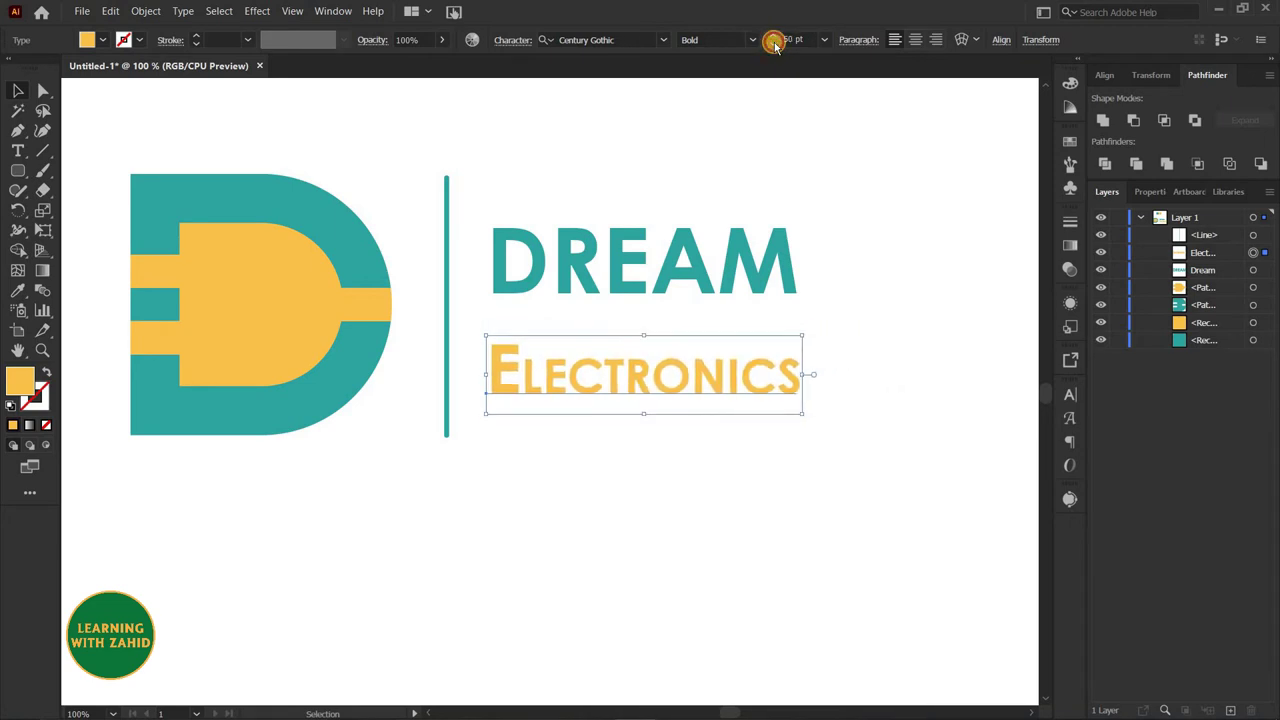
{"action": "mouse_move", "coordinate": [614, 378]}
{"action": "left_mouse_down"}
{"action": "mouse_move", "coordinate": [617, 348]}
{"action": "mouse_move", "coordinate": [648, 372]}
{"action": "left_mouse_up"}
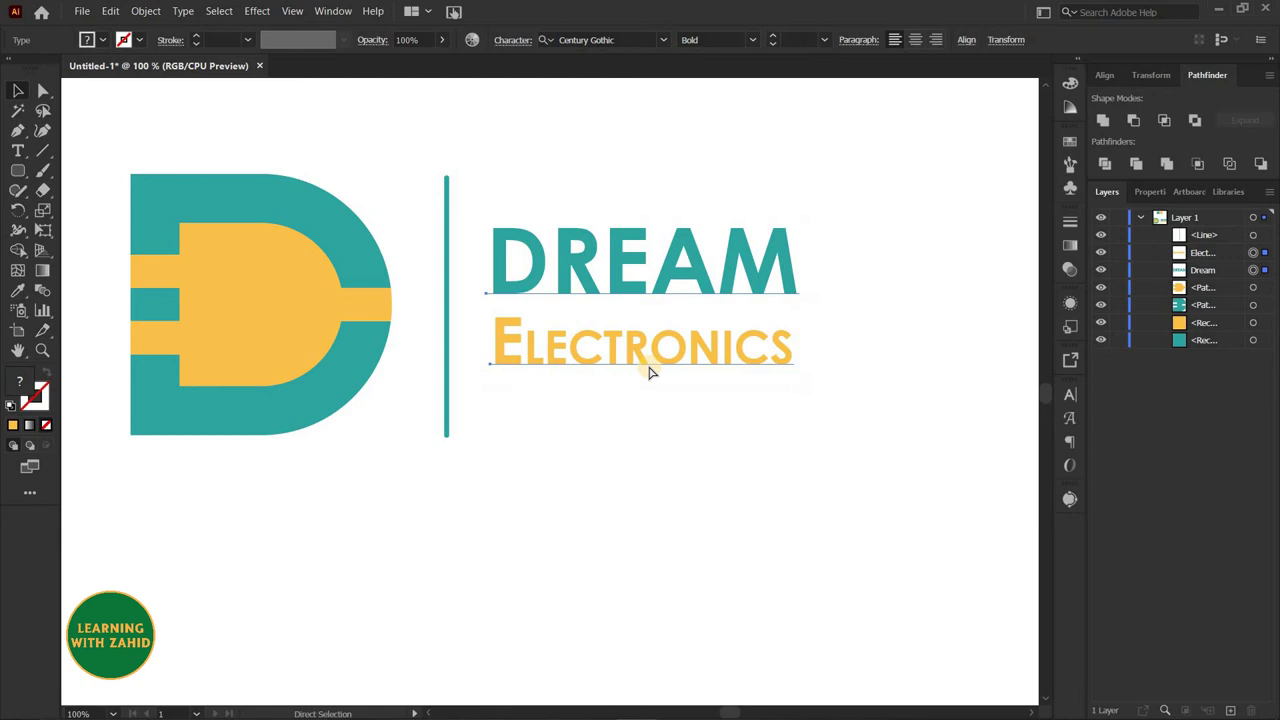
Step: Group DREAM and ELECTRONICS and vertically centre them with the divider and D mark
{"action": "key", "text": "ctrl+g"}
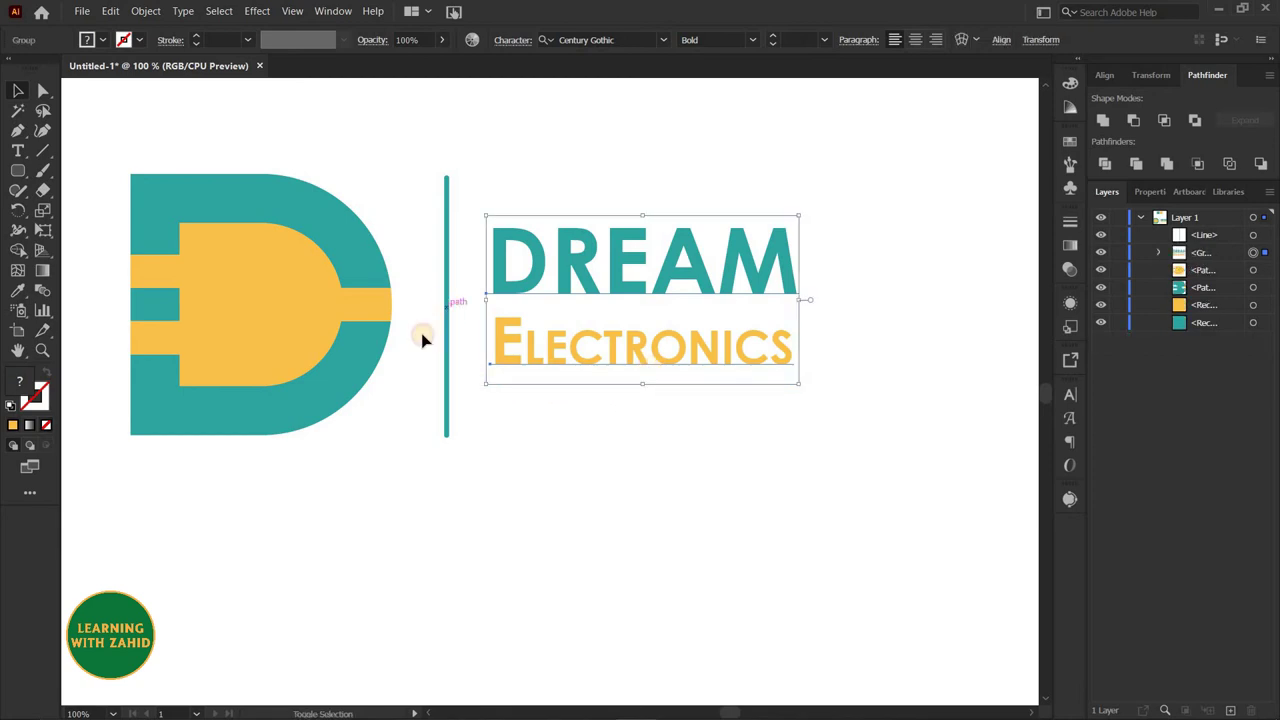
{"action": "left_click", "coordinate": [446, 340], "text": "shift"}
{"action": "left_click", "coordinate": [376, 346], "text": "shift"}
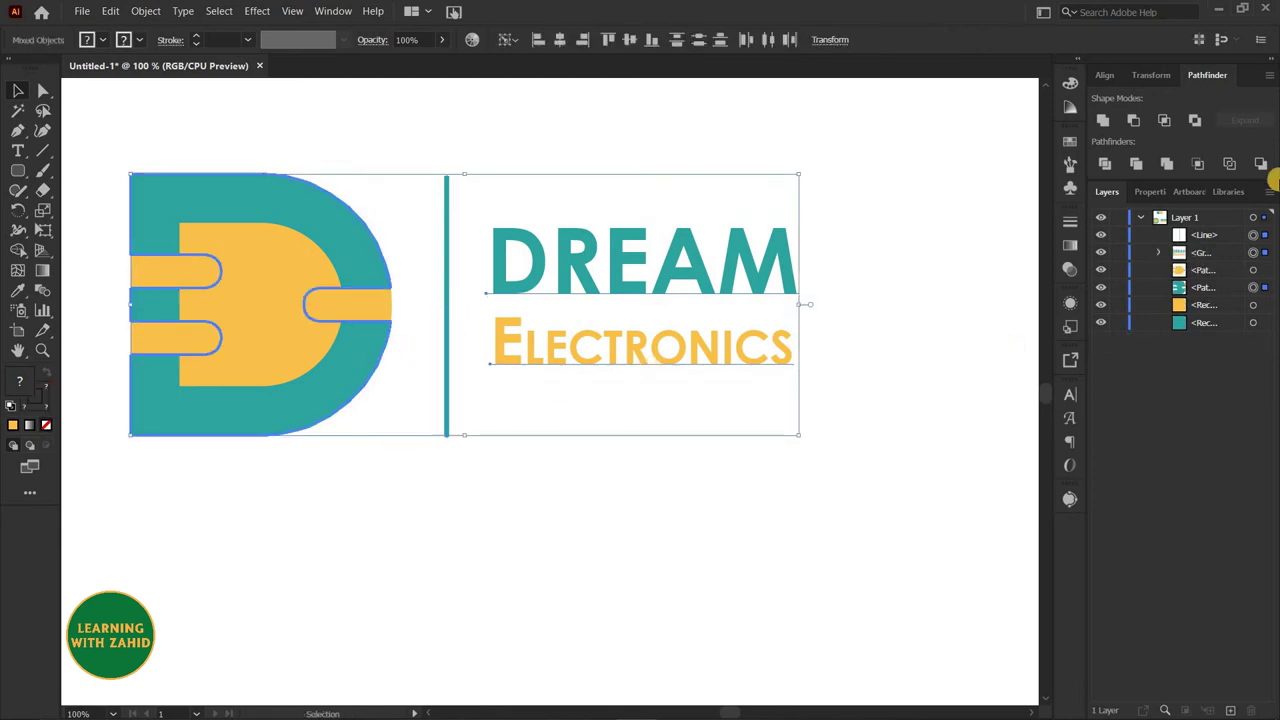
{"action": "left_click", "coordinate": [1097, 76]}
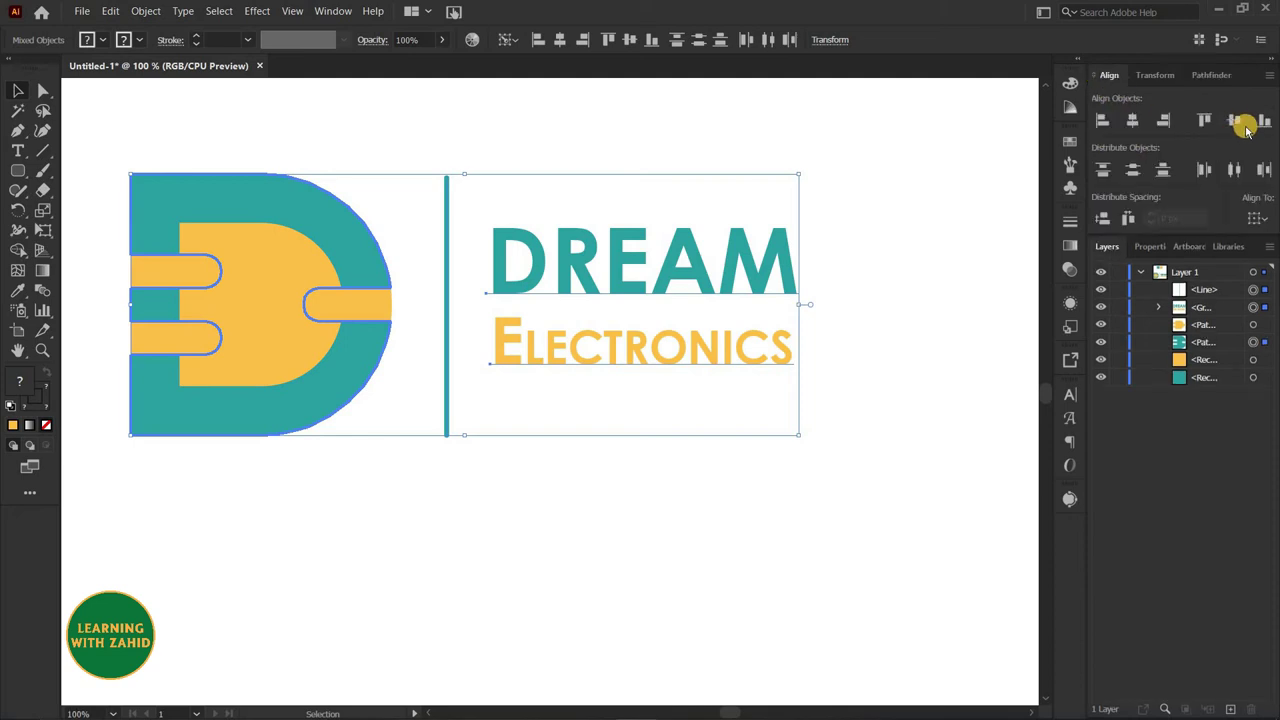
{"action": "left_click", "coordinate": [1003, 616]}
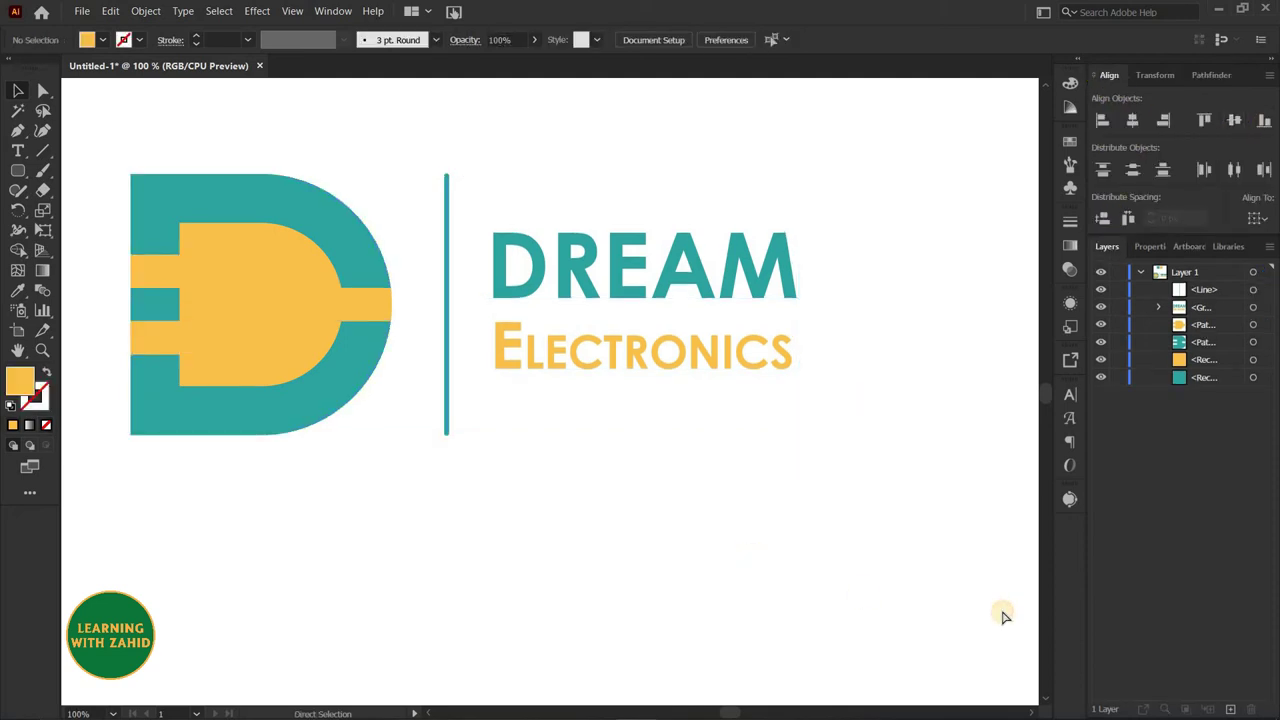
Step: Move the teal and yellow swatches above the artboard and select all logo parts
{"action": "key", "text": "ctrl+minus"}
{"action": "key", "text": "ctrl+minus"}
{"action": "mouse_move", "coordinate": [597, 210]}
{"action": "left_mouse_down"}
{"action": "mouse_move", "coordinate": [417, 279]}
{"action": "mouse_move", "coordinate": [471, 86]}
{"action": "left_mouse_up"}
{"action": "key", "text": "a"}
{"action": "left_click_drag", "start_coordinate": [748, 372], "coordinate": [292, 594]}
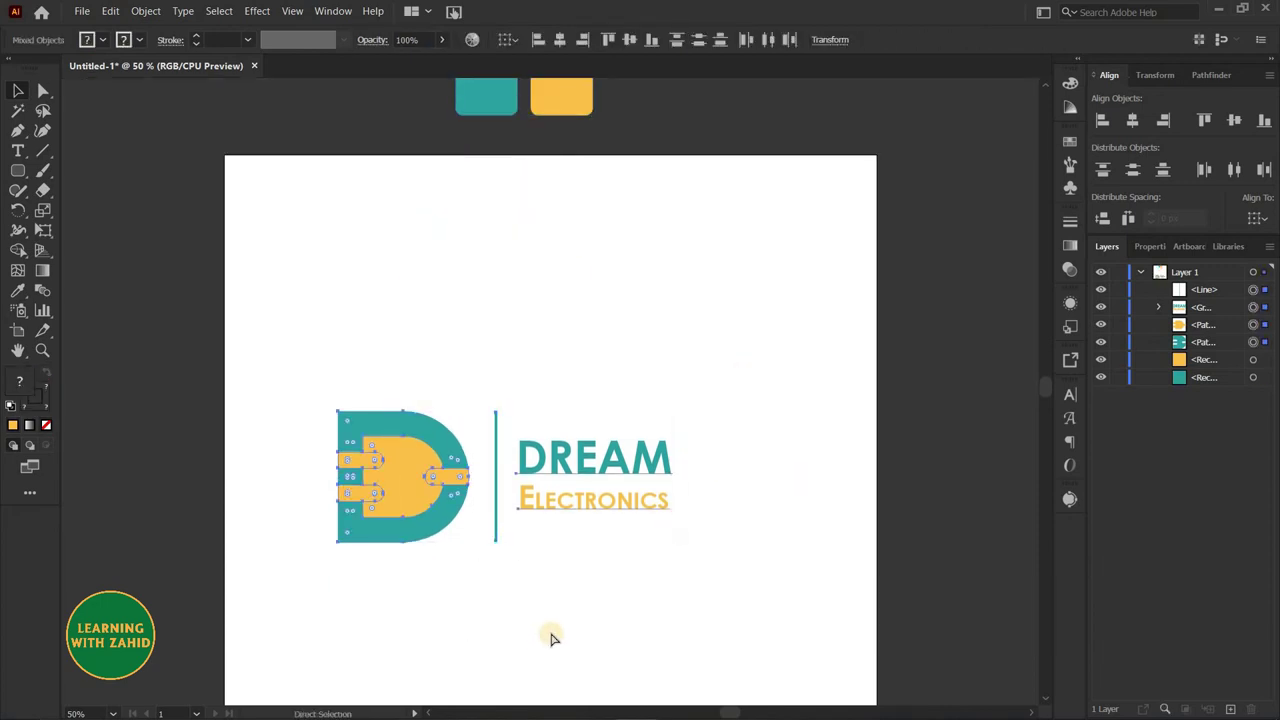
Step: Group the logo, move it near the artboard top and centre it horizontally
{"action": "key", "text": "ctrl+g"}
{"action": "key", "text": "v"}
{"action": "left_click_drag", "start_coordinate": [458, 470], "coordinate": [502, 316]}
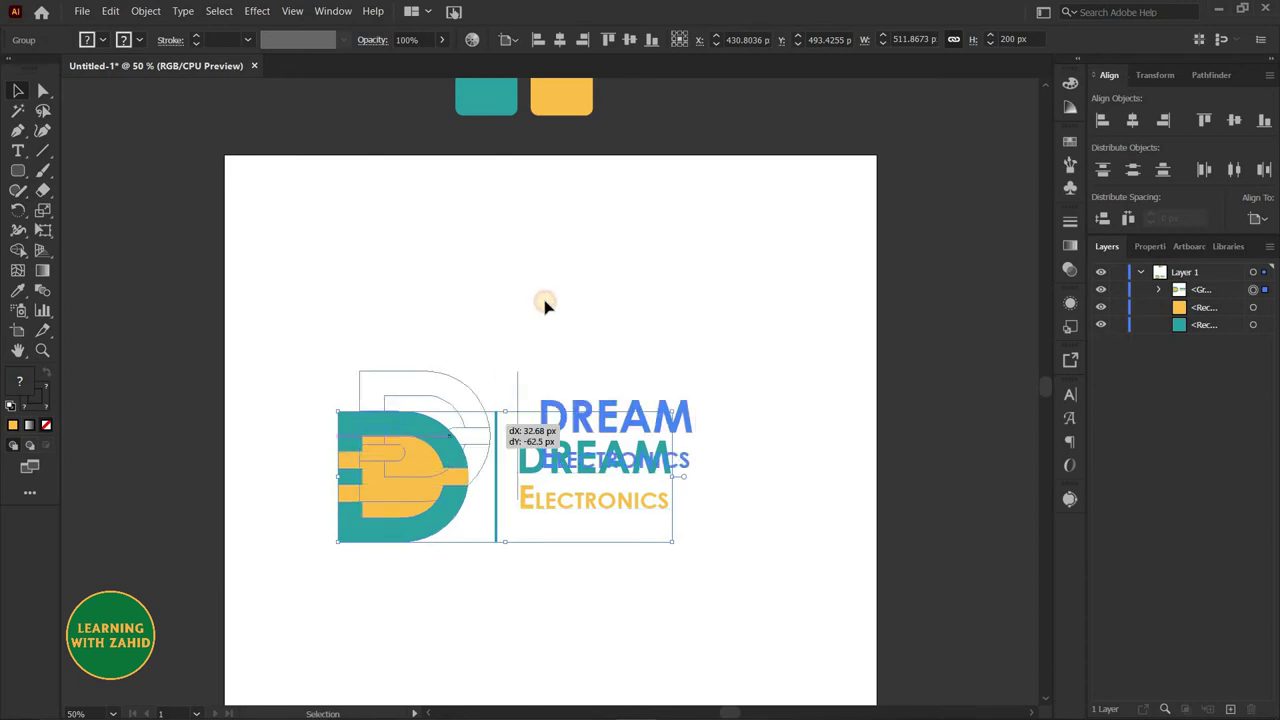
{"action": "left_click_drag", "start_coordinate": [618, 651], "coordinate": [618, 651]}
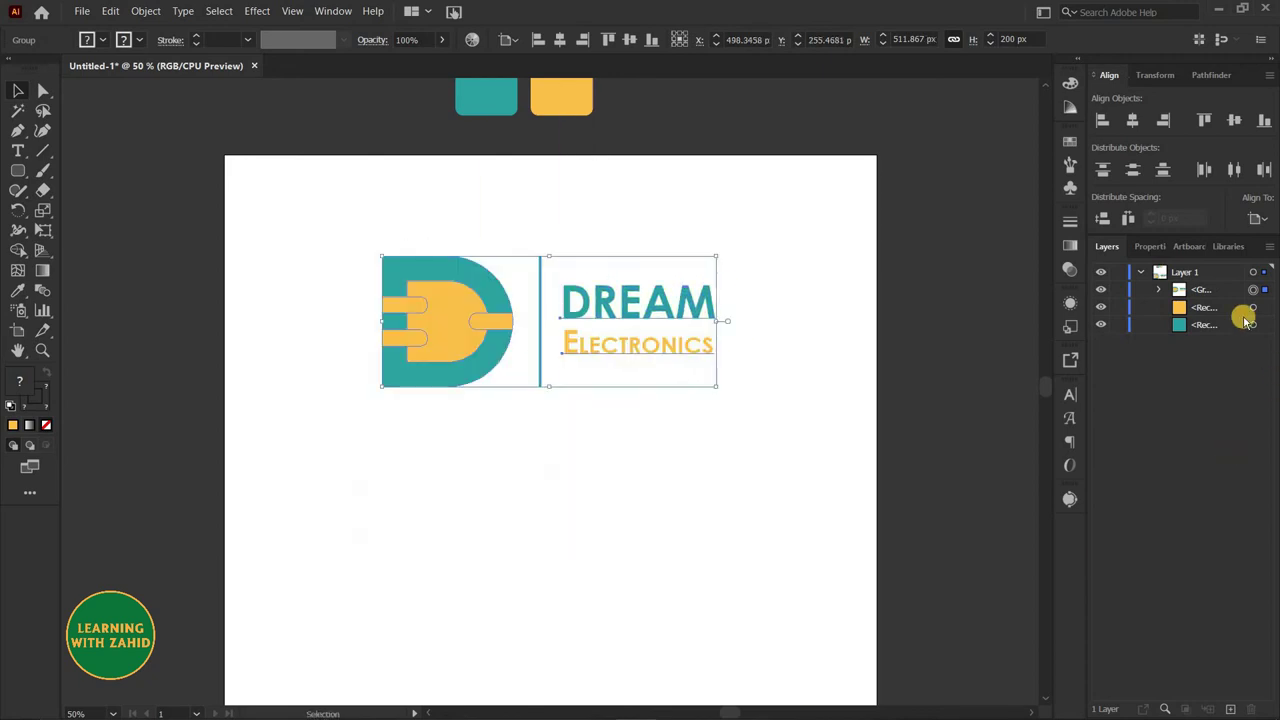
{"action": "left_click", "coordinate": [1131, 118]}
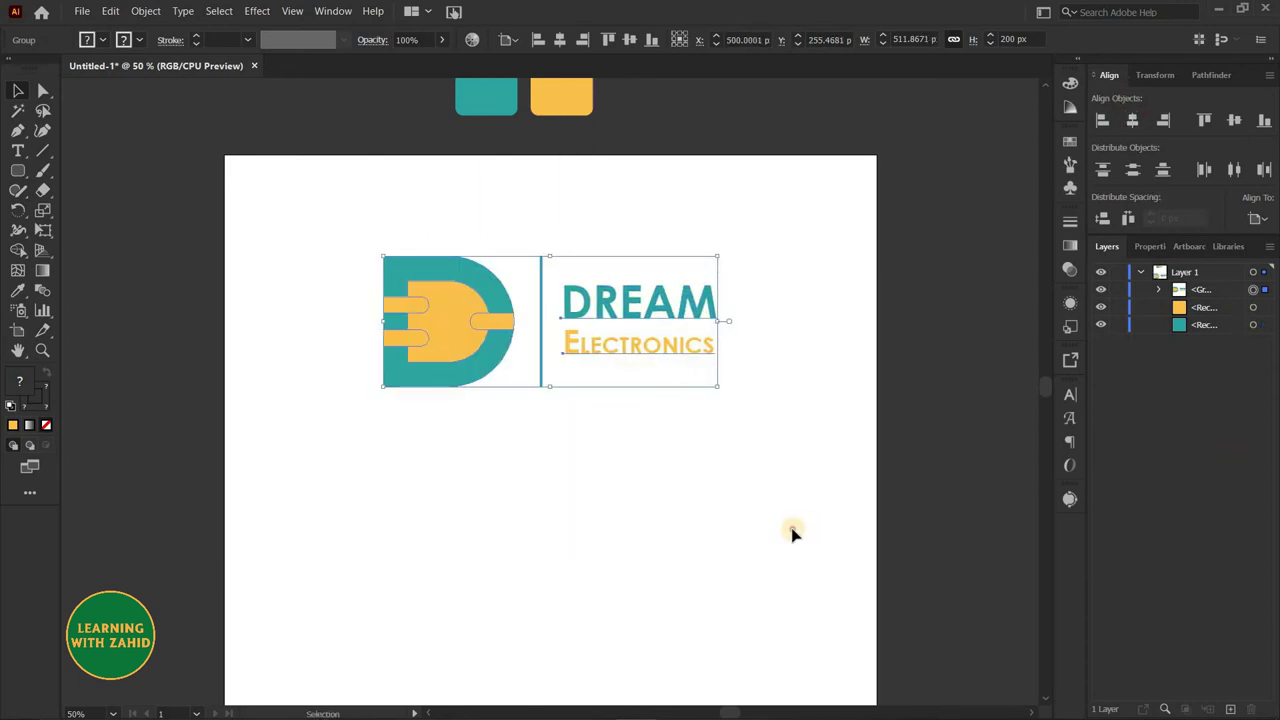
{"action": "left_click", "coordinate": [706, 517]}
{"action": "mouse_move", "coordinate": [706, 517]}
{"action": "left_mouse_down"}
{"action": "mouse_move", "coordinate": [749, 370]}
{"action": "mouse_move", "coordinate": [721, 408]}
{"action": "left_mouse_up"}
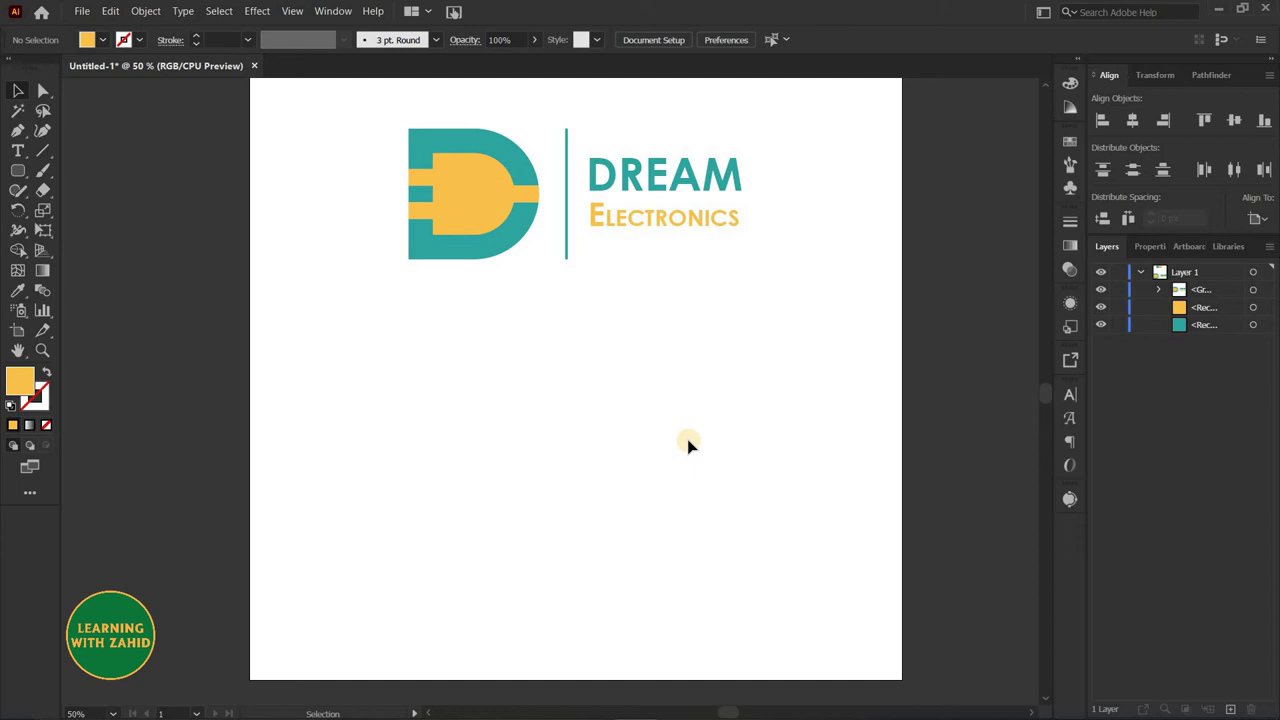
{"action": "left_click_drag", "start_coordinate": [688, 443], "coordinate": [731, 469]}
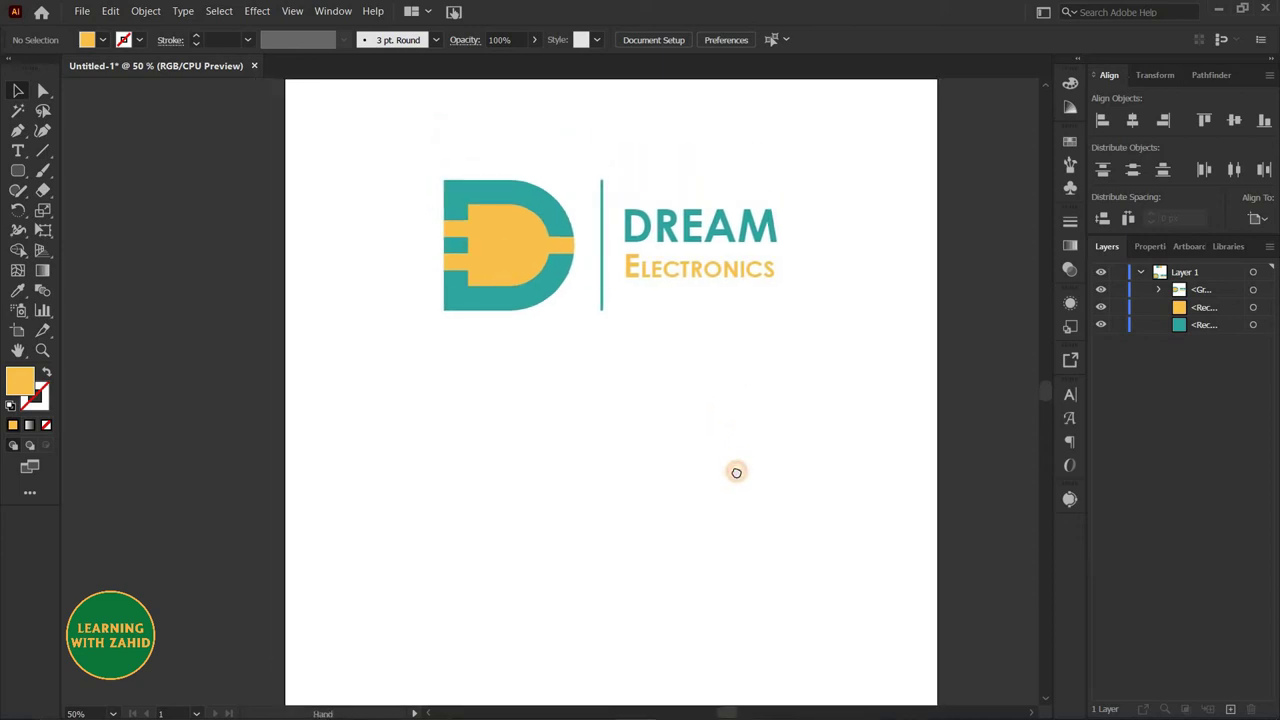
{"action": "key", "text": "ctrl+minus"}
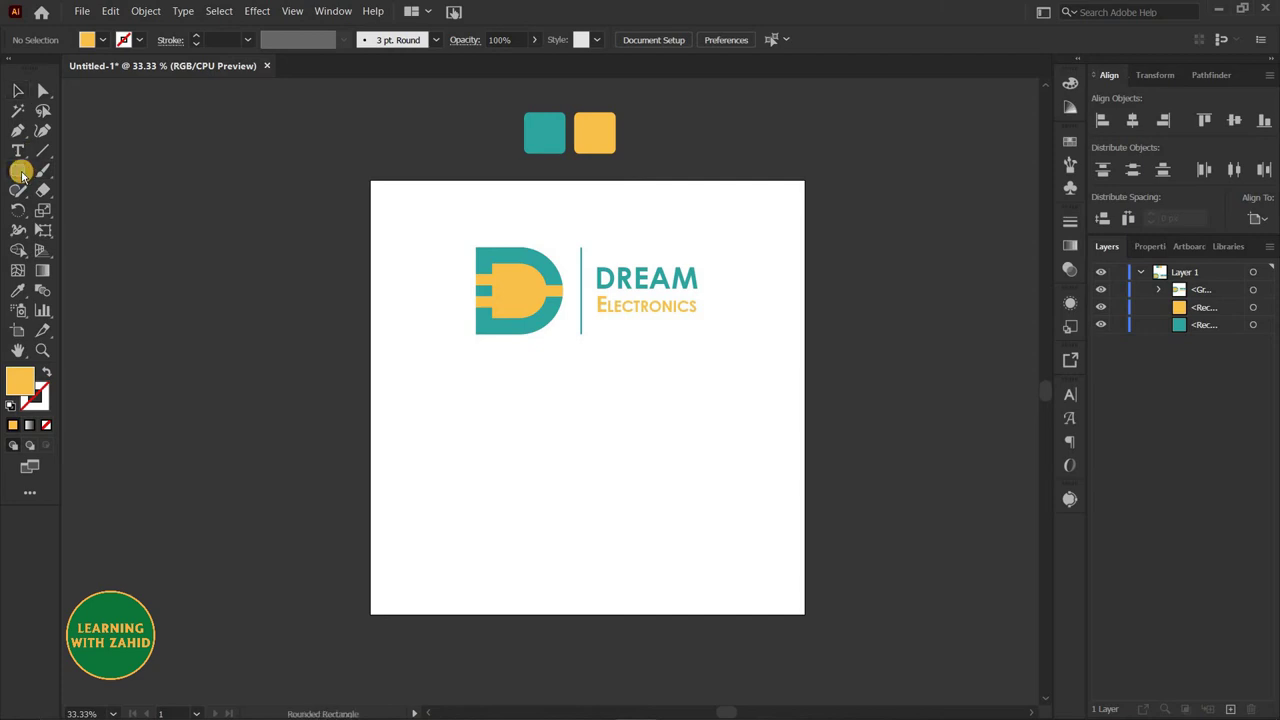
Step: Create a 500 by 500 px yellow square with zero corner radius
{"action": "left_click", "coordinate": [511, 577]}
{"action": "type", "text": "500"}
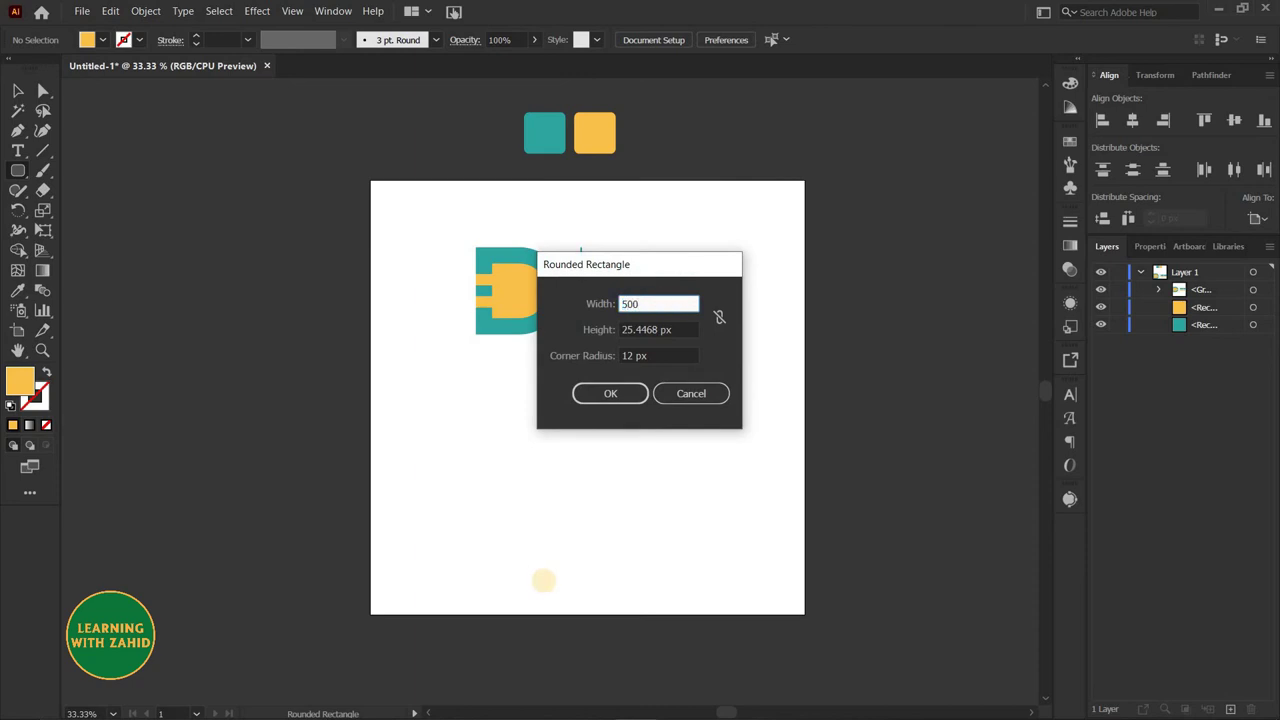
{"action": "key", "text": "Tab"}
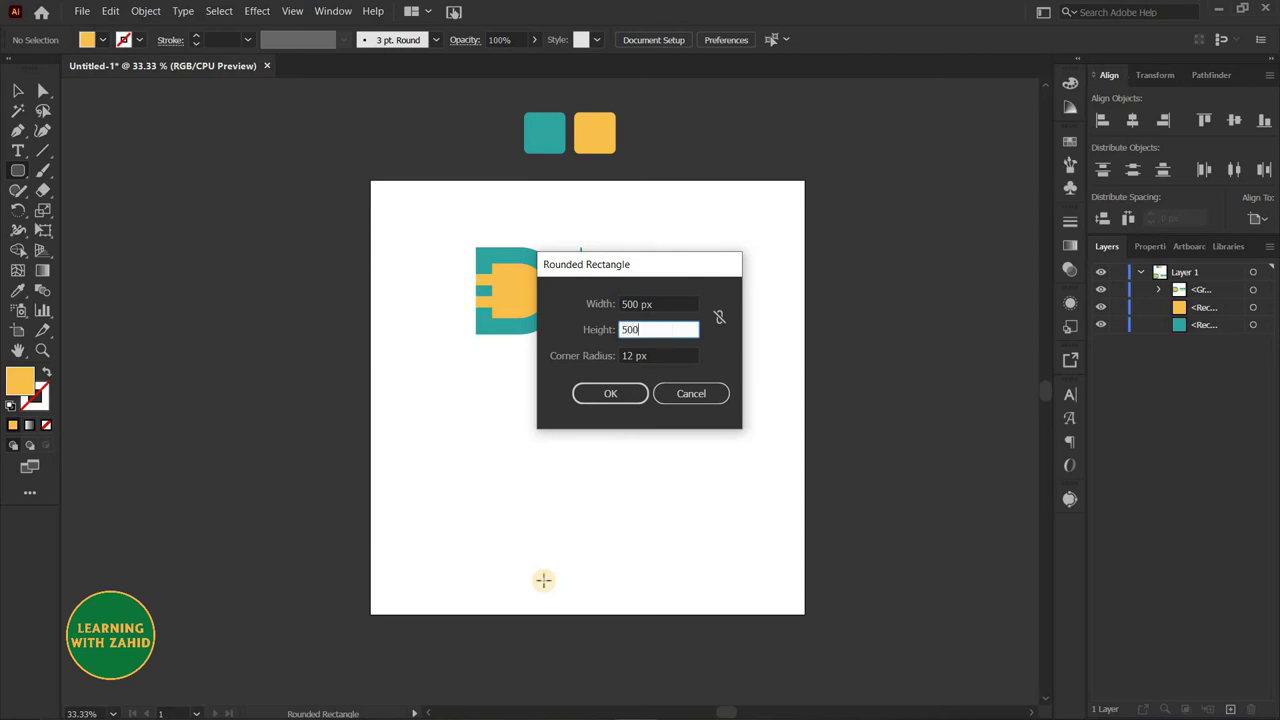
{"action": "key", "text": "Return"}
{"action": "left_click", "coordinate": [15, 93]}
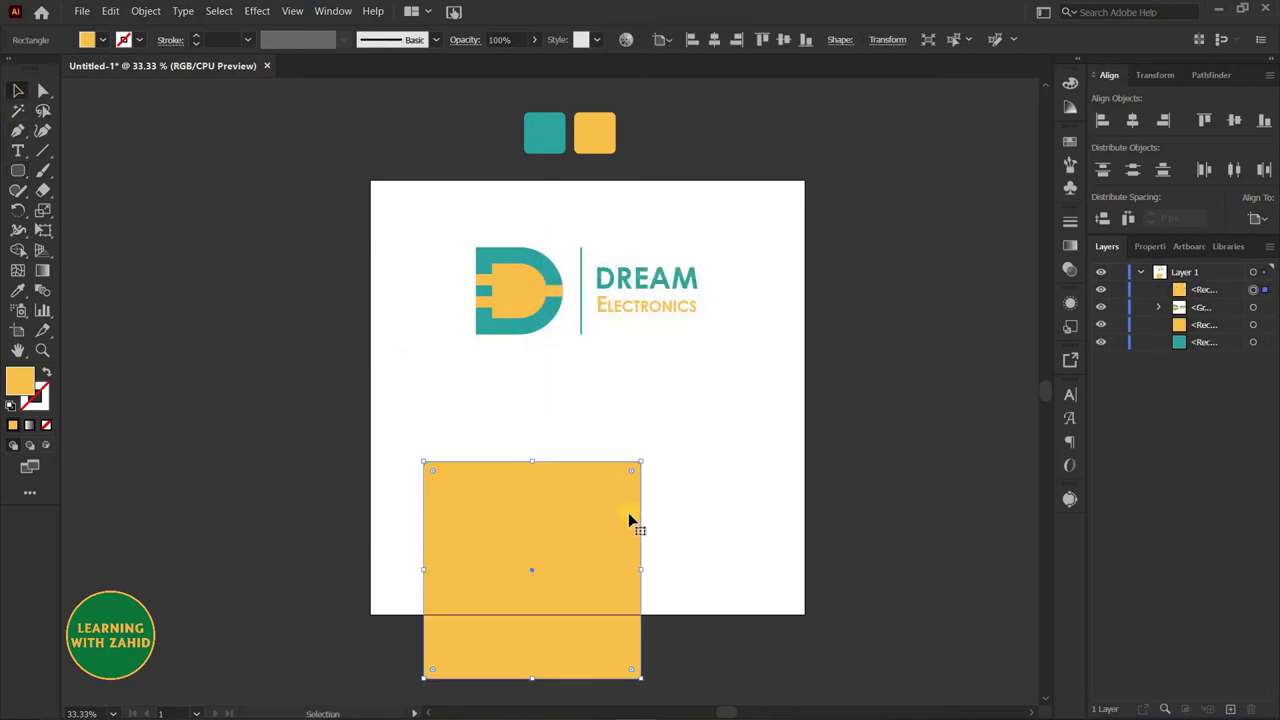
{"action": "mouse_move", "coordinate": [432, 470]}
{"action": "left_mouse_down"}
{"action": "mouse_move", "coordinate": [474, 528]}
{"action": "mouse_move", "coordinate": [660, 466]}
{"action": "left_mouse_up"}
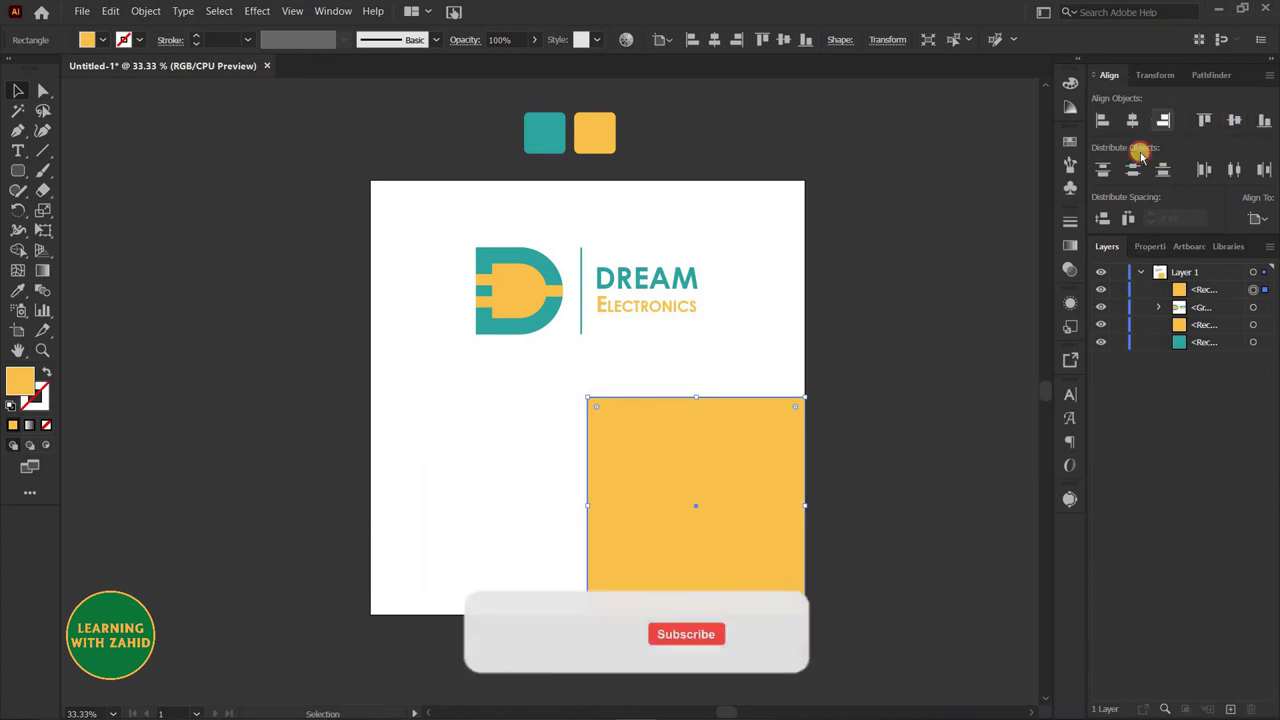
Step: Duplicate the square to the left and colour it the logo's teal
{"action": "mouse_move", "coordinate": [705, 500]}
{"action": "left_mouse_down"}
{"action": "mouse_move", "coordinate": [551, 477]}
{"action": "mouse_move", "coordinate": [475, 492]}
{"action": "left_mouse_up"}
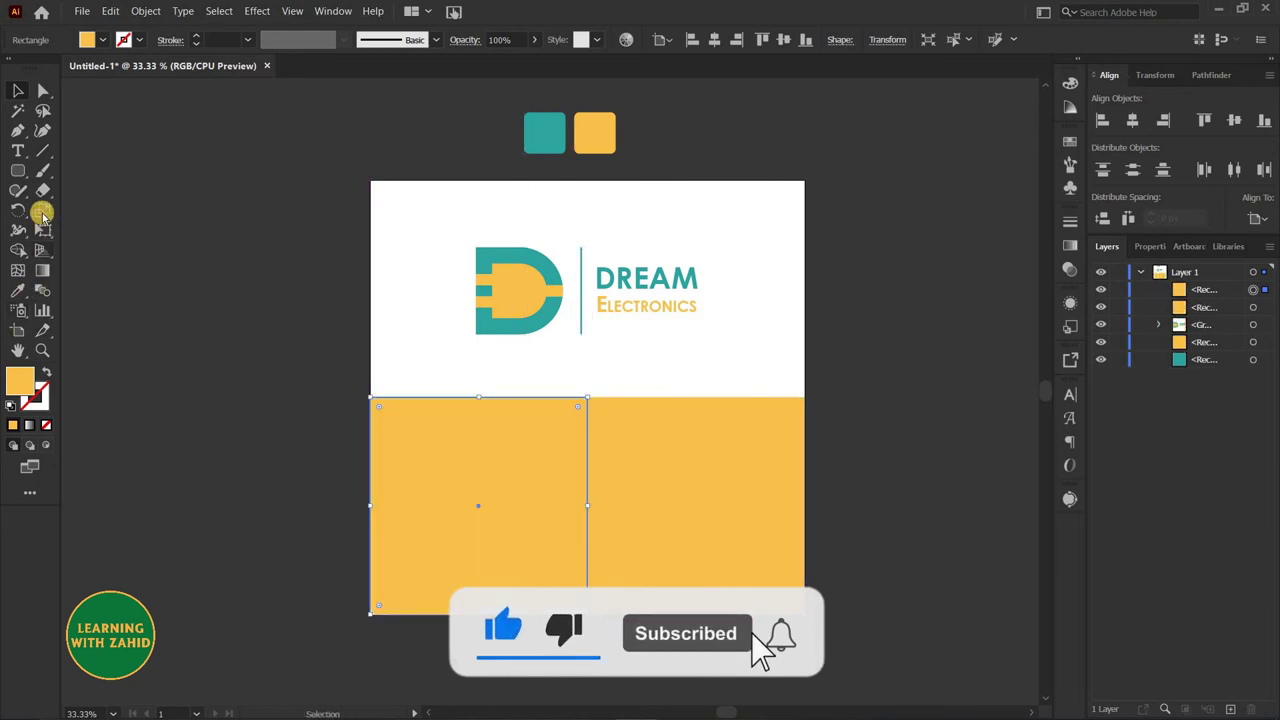
{"action": "left_click", "coordinate": [18, 291]}
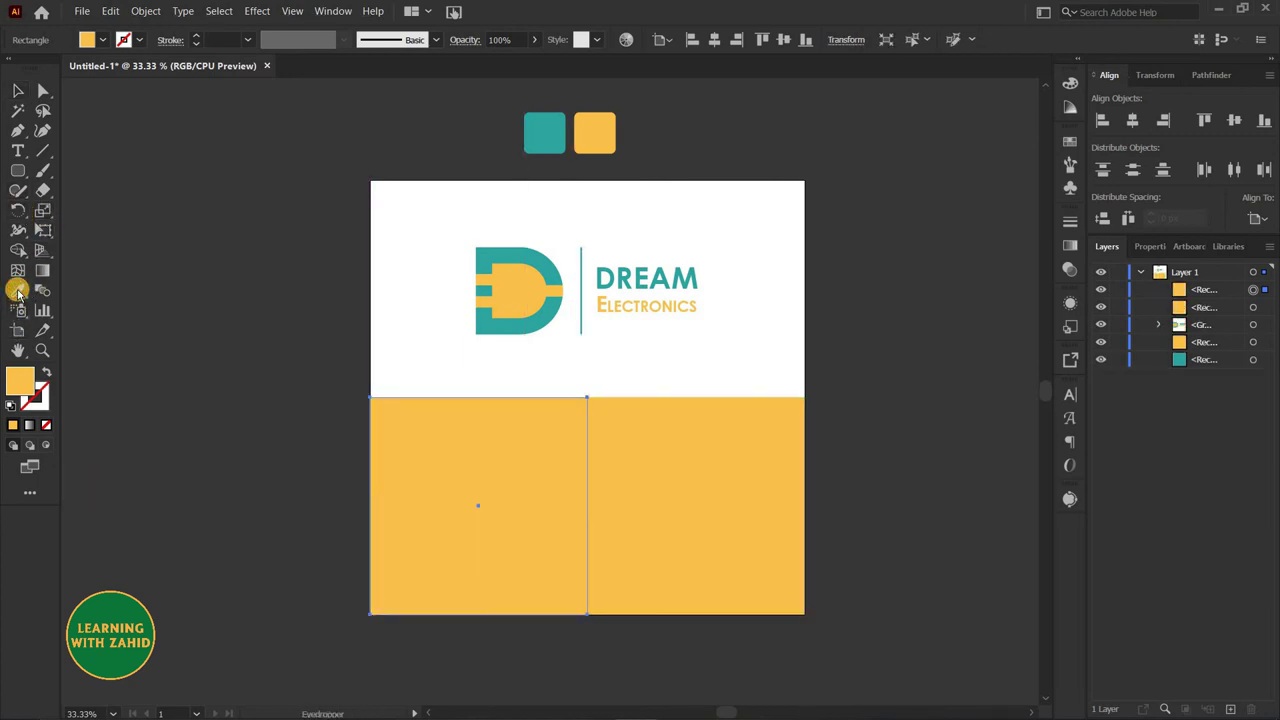
{"action": "left_click", "coordinate": [480, 262]}
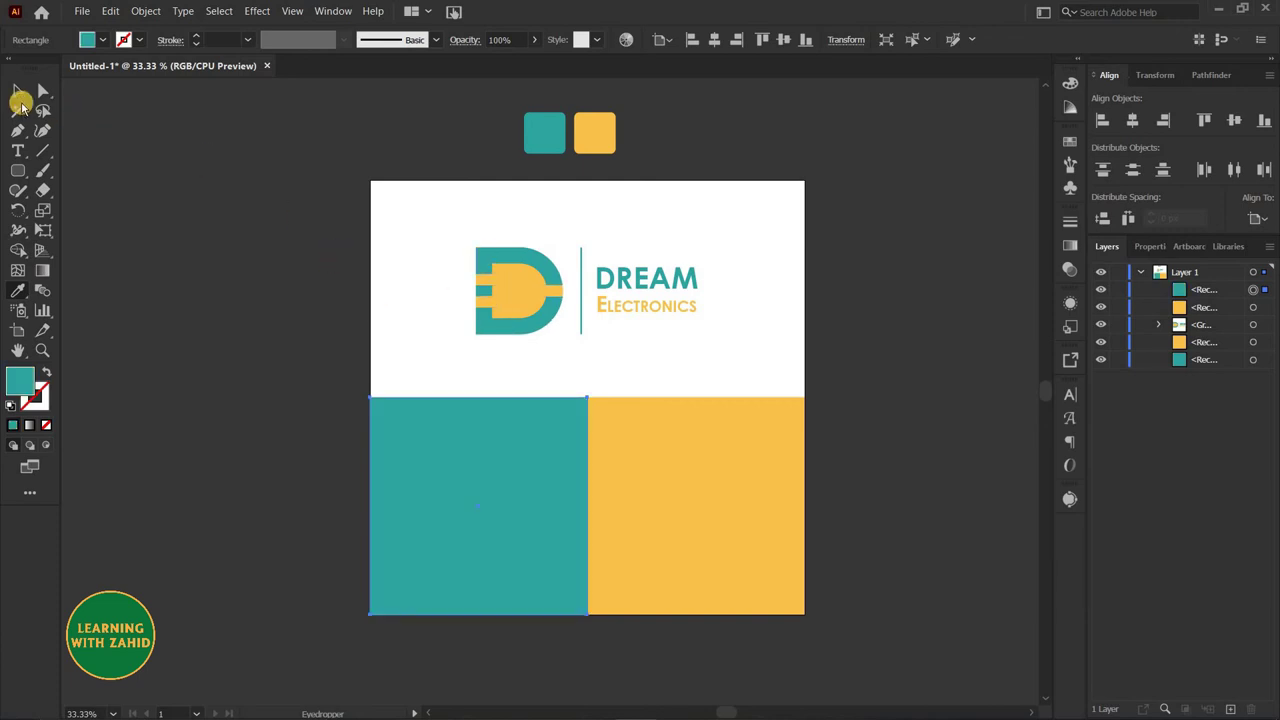
{"action": "left_click", "coordinate": [18, 87]}
{"action": "left_click", "coordinate": [574, 288]}
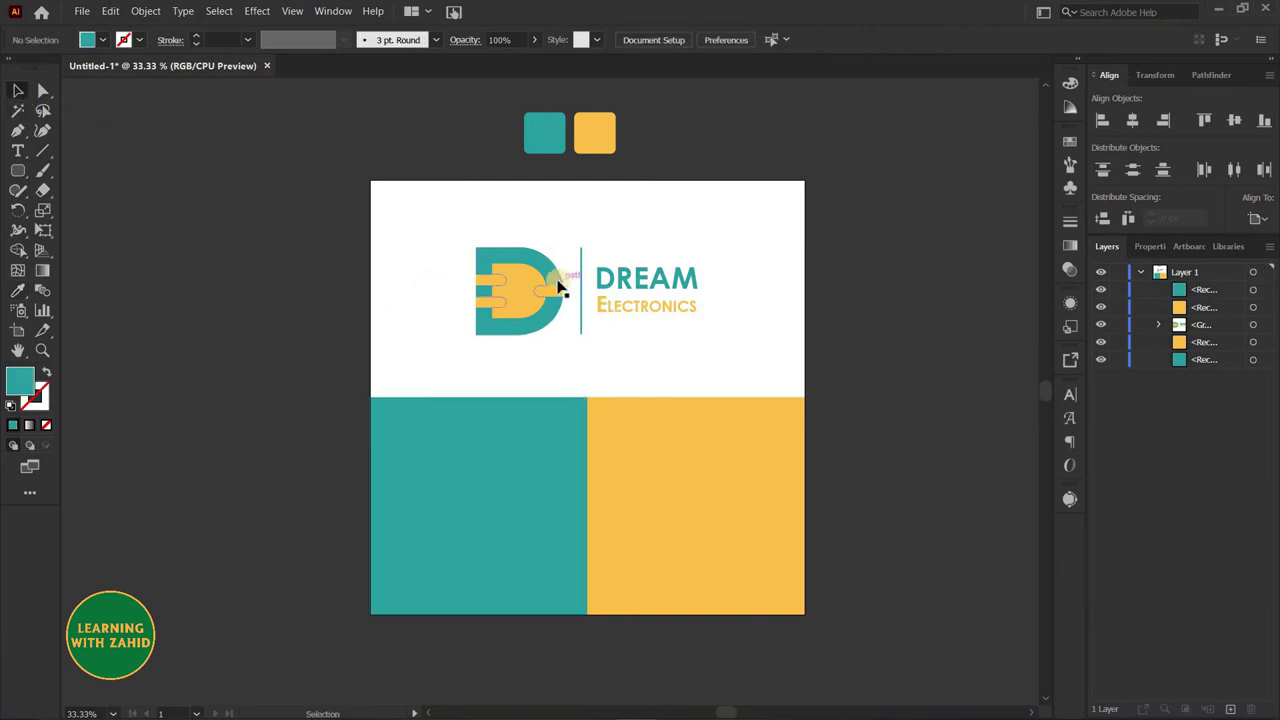
{"action": "left_click", "coordinate": [563, 292]}
Step: Duplicate the logo onto the teal square, bring it to front and shrink it
{"action": "left_click_drag", "start_coordinate": [533, 320], "coordinate": [437, 500]}
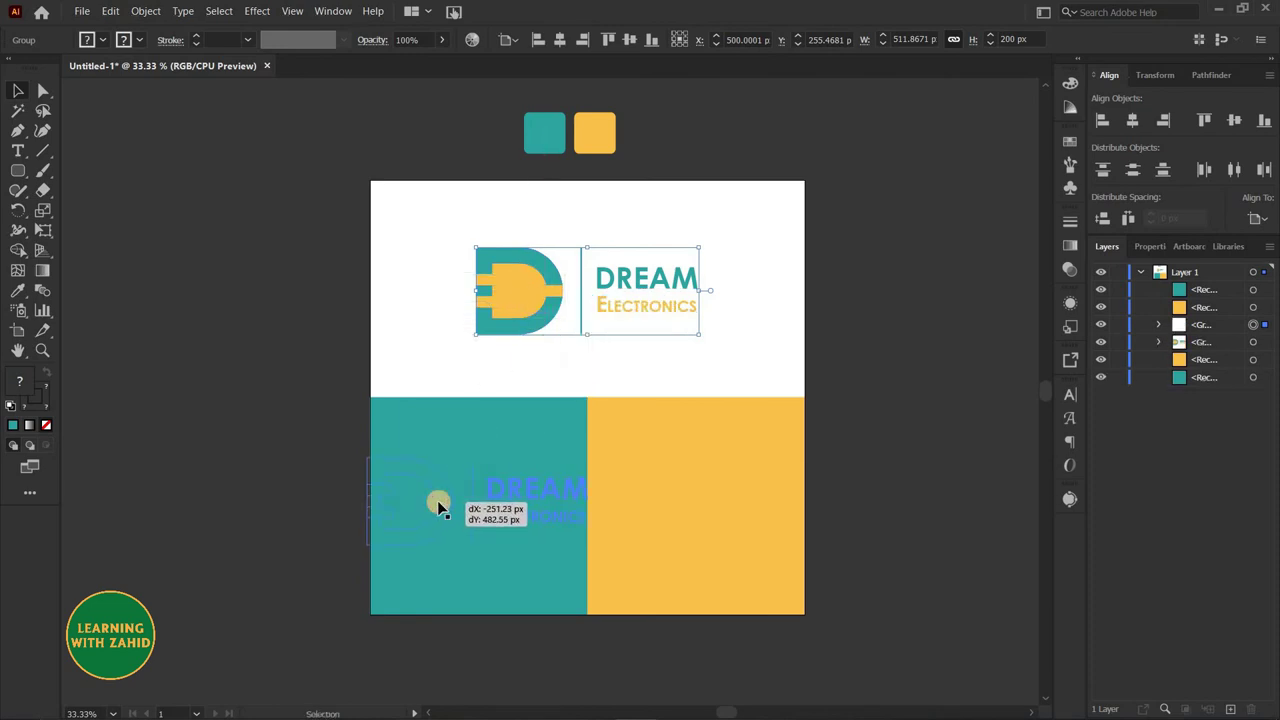
{"action": "right_click", "coordinate": [437, 500]}
{"action": "mouse_move", "coordinate": [481, 428]}
{"action": "left_click", "coordinate": [672, 432]}
{"action": "left_click_drag", "start_coordinate": [425, 496], "coordinate": [458, 496]}
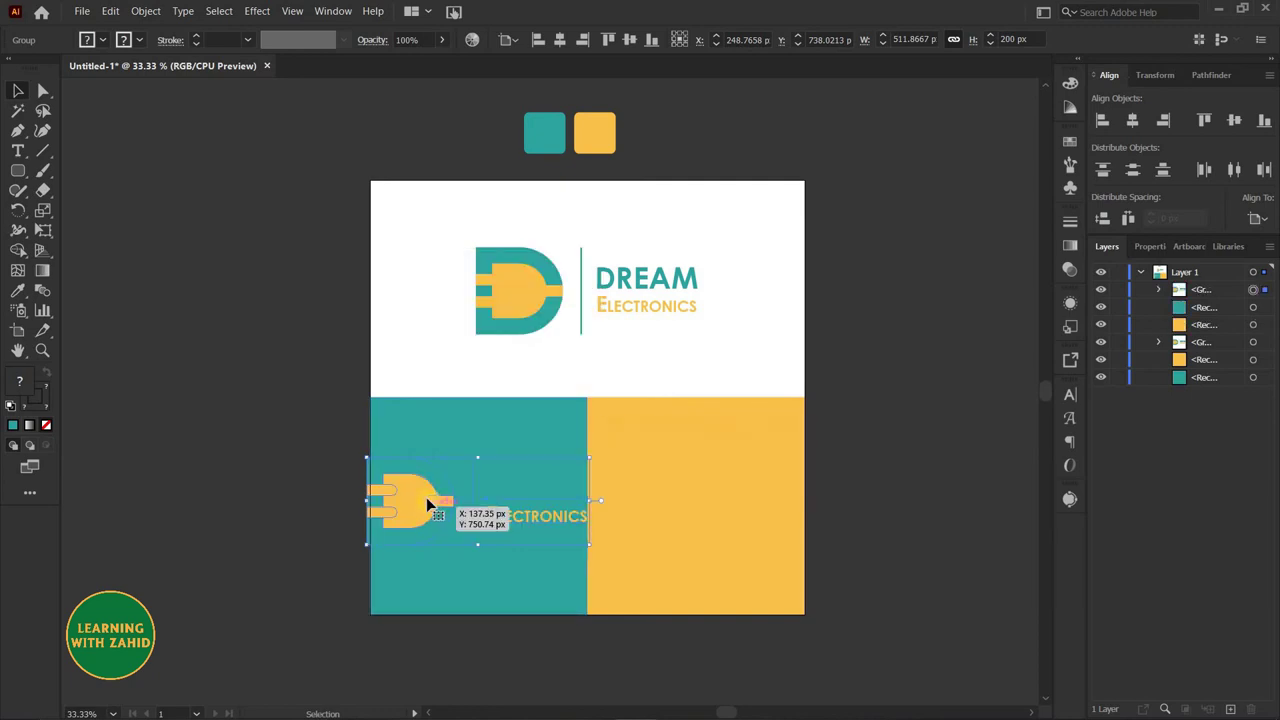
{"action": "key", "text": "ctrl+1"}
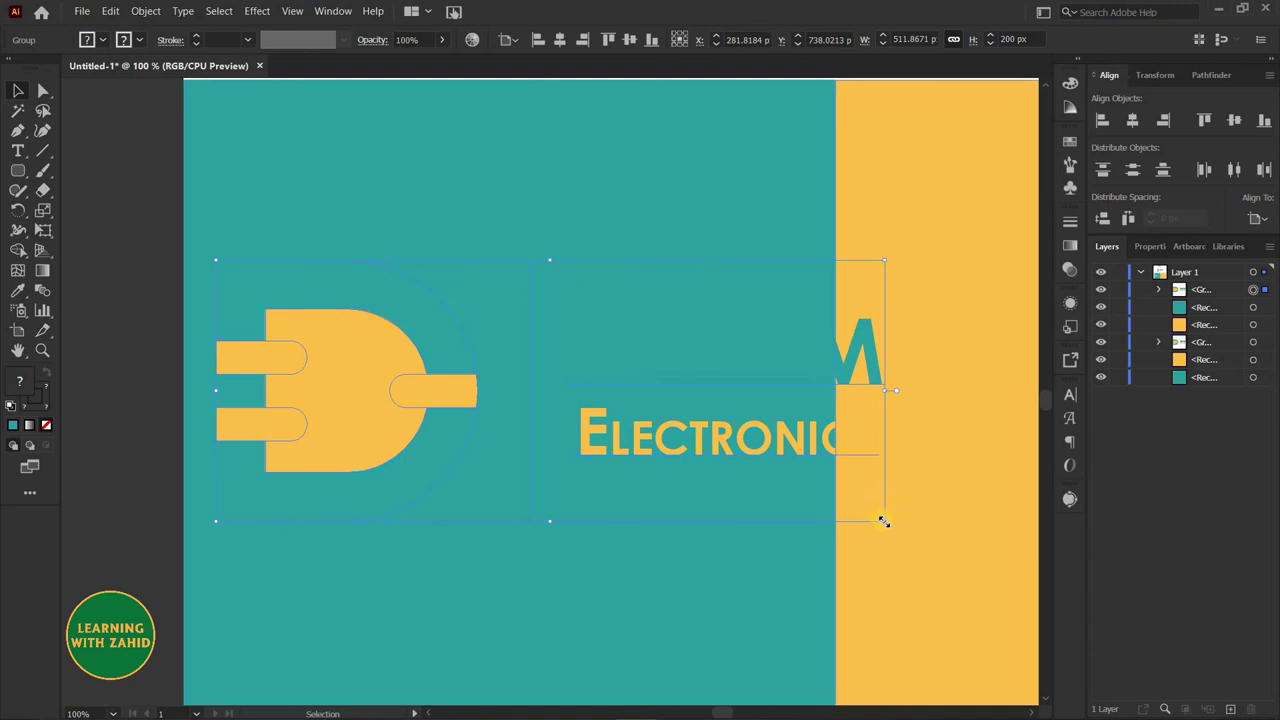
{"action": "left_click_drag", "start_coordinate": [882, 521], "coordinate": [793, 484]}
Step: Move the smaller logo copy off the artboard to the left
{"action": "left_click_drag", "start_coordinate": [612, 463], "coordinate": [725, 400]}
{"action": "mouse_move", "coordinate": [503, 337]}
{"action": "left_mouse_down"}
{"action": "mouse_move", "coordinate": [478, 334]}
{"action": "mouse_move", "coordinate": [743, 188]}
{"action": "left_mouse_up"}
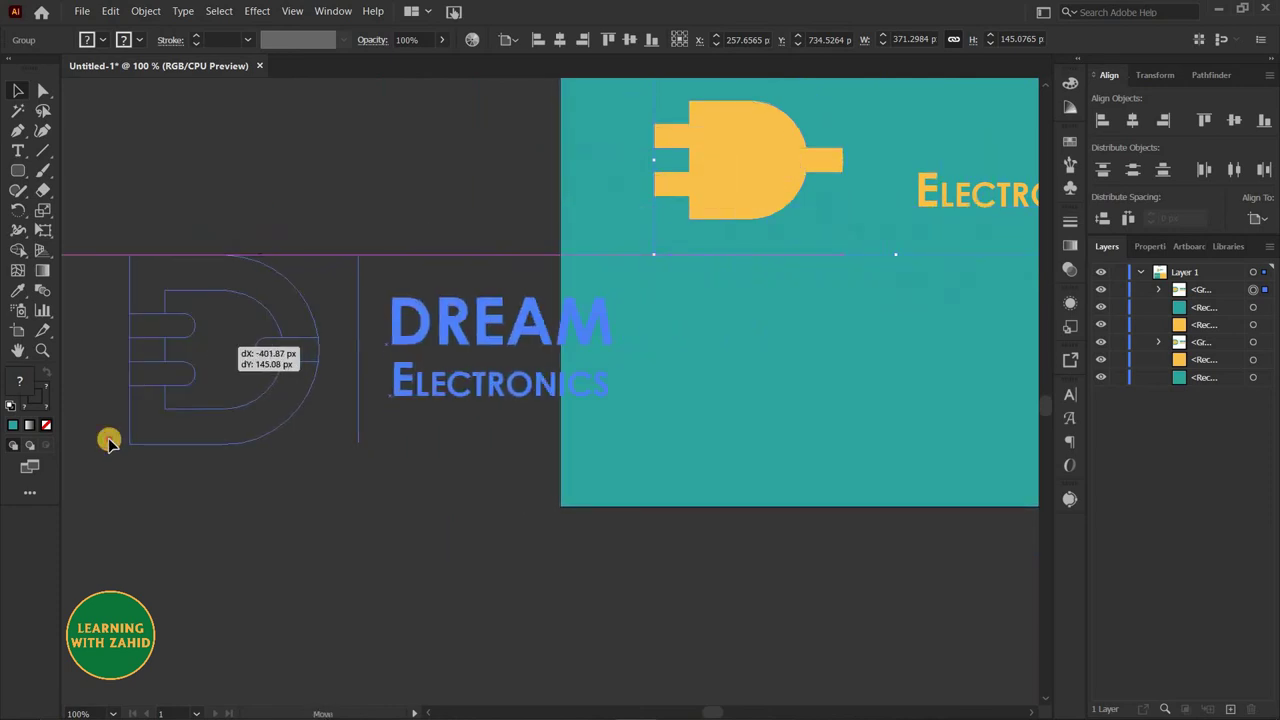
{"action": "left_click_drag", "start_coordinate": [330, 305], "coordinate": [100, 430]}
{"action": "mouse_move", "coordinate": [828, 475]}
{"action": "left_mouse_down"}
{"action": "mouse_move", "coordinate": [889, 424]}
{"action": "mouse_move", "coordinate": [1041, 353]}
{"action": "left_mouse_up"}
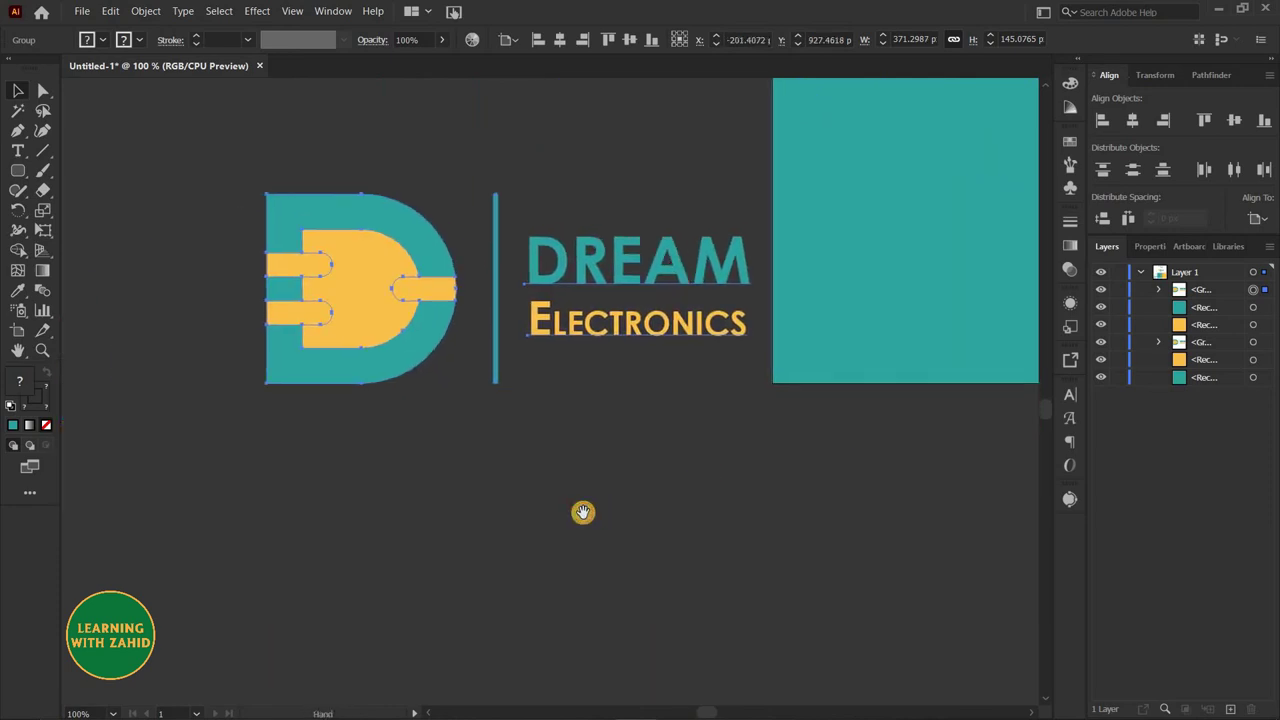
{"action": "right_click", "coordinate": [503, 304]}
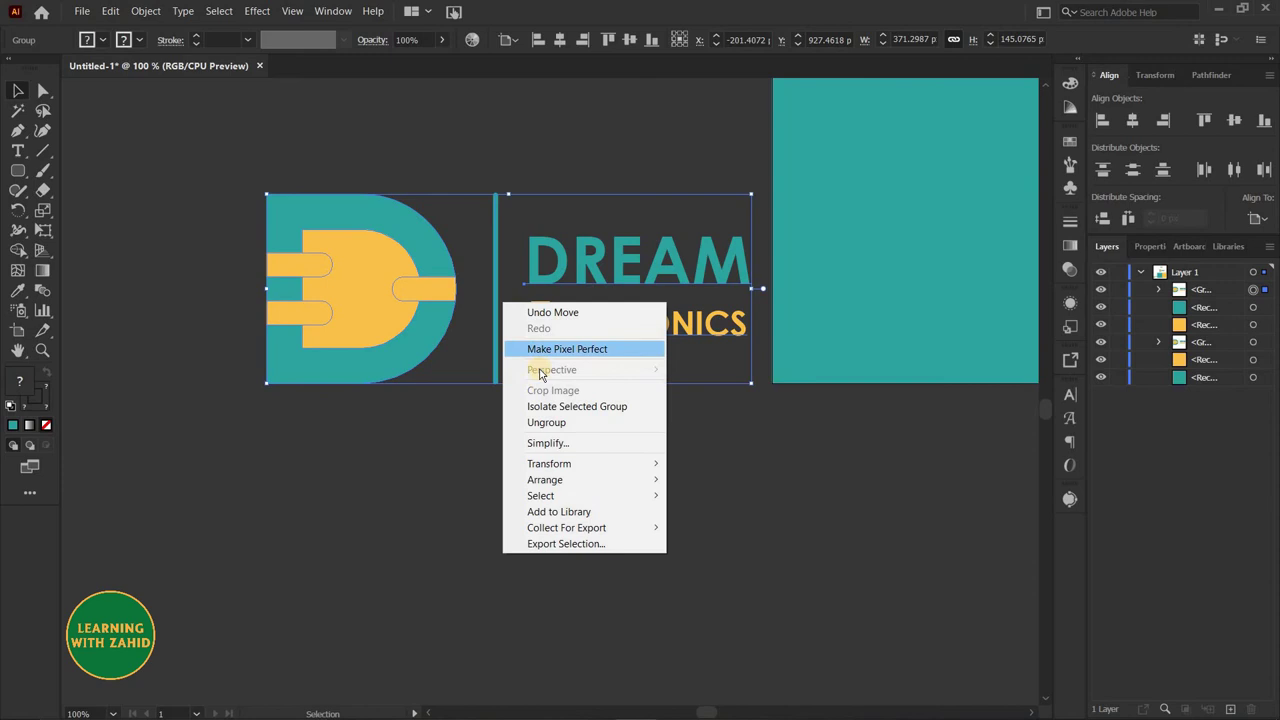
Step: Ungroup the logo copy and fill its D shape white
{"action": "left_click", "coordinate": [524, 538]}
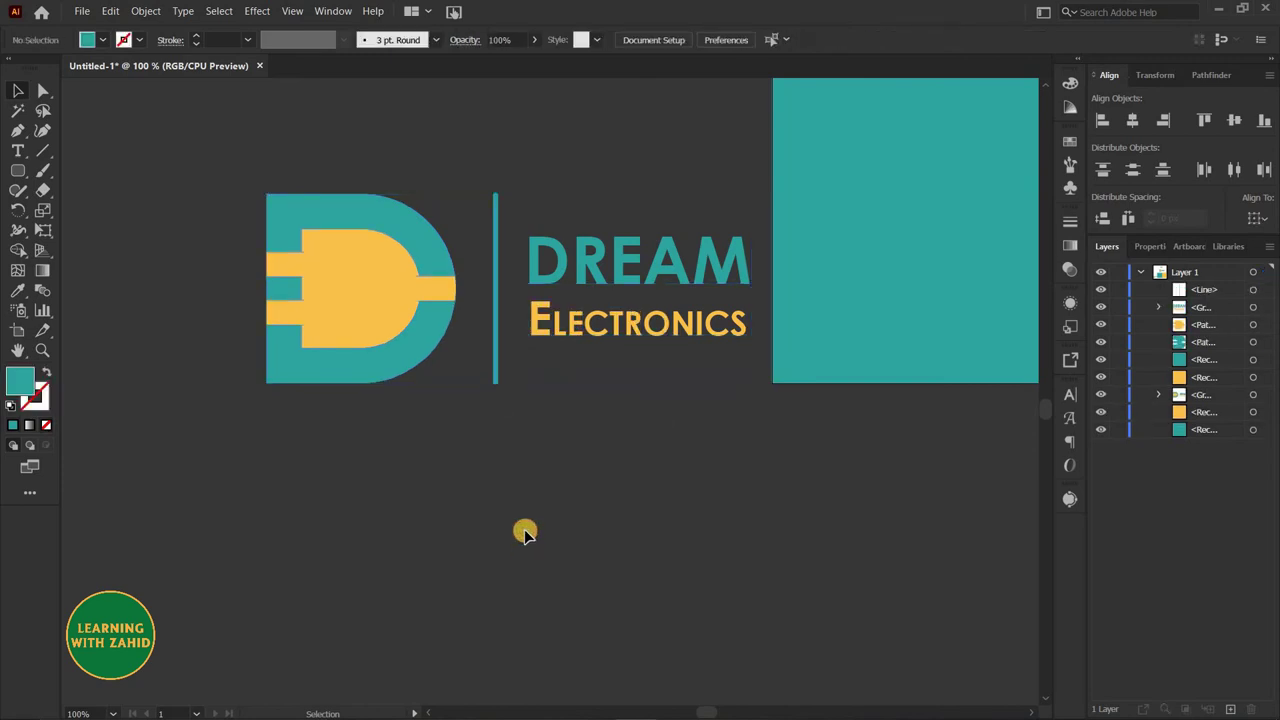
{"action": "left_click", "coordinate": [423, 360]}
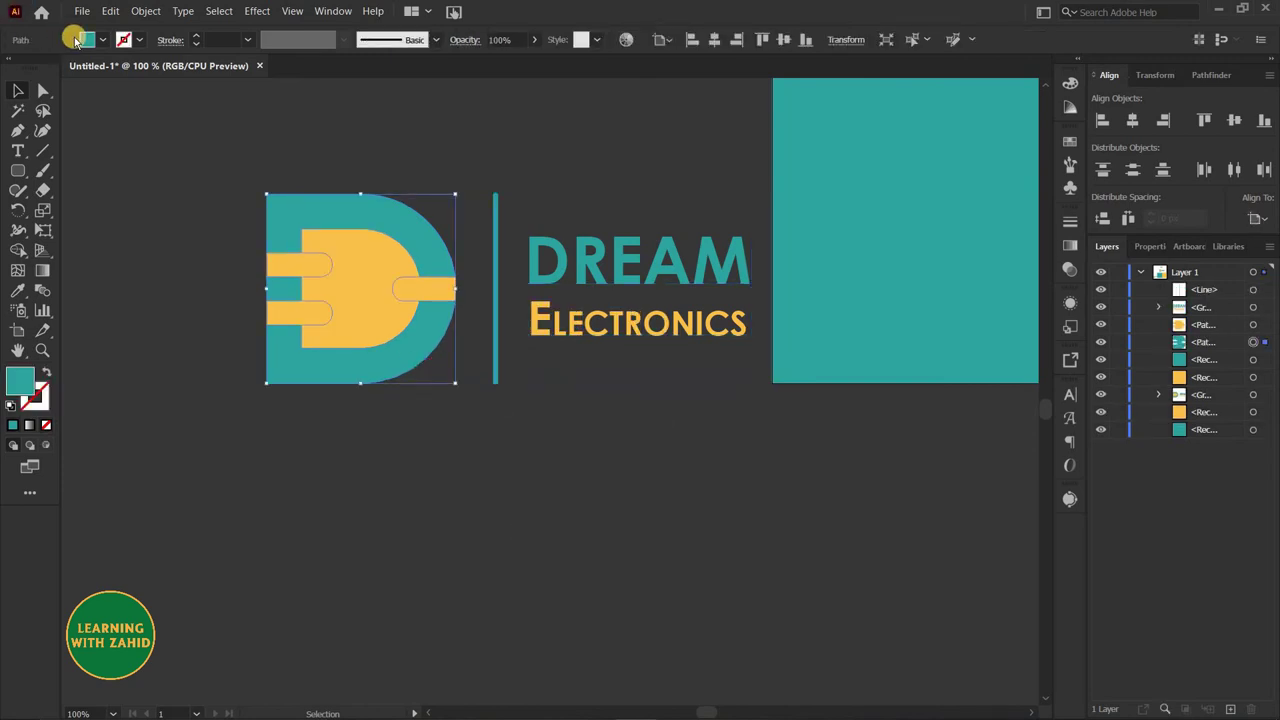
{"action": "left_click", "coordinate": [103, 40]}
{"action": "left_click", "coordinate": [36, 73]}
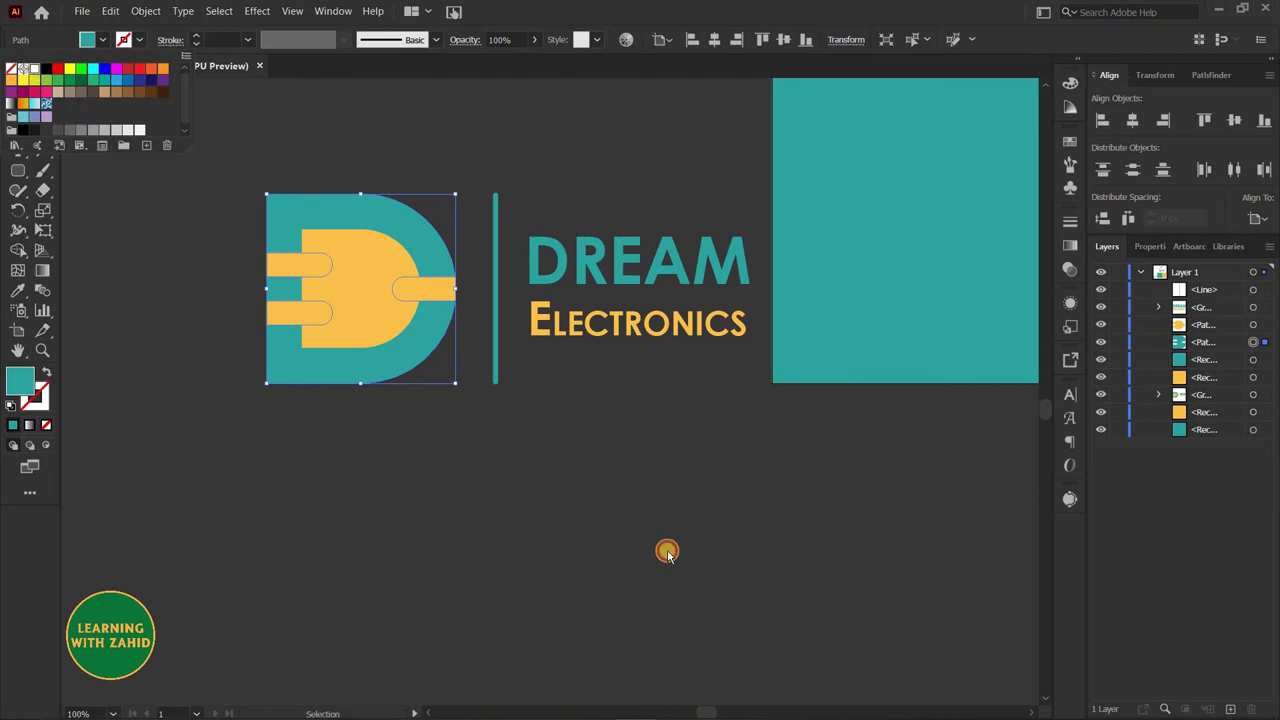
{"action": "left_click", "coordinate": [666, 549]}
Step: Ungroup DREAM from ELECTRONICS and fill DREAM white
{"action": "left_click", "coordinate": [603, 288]}
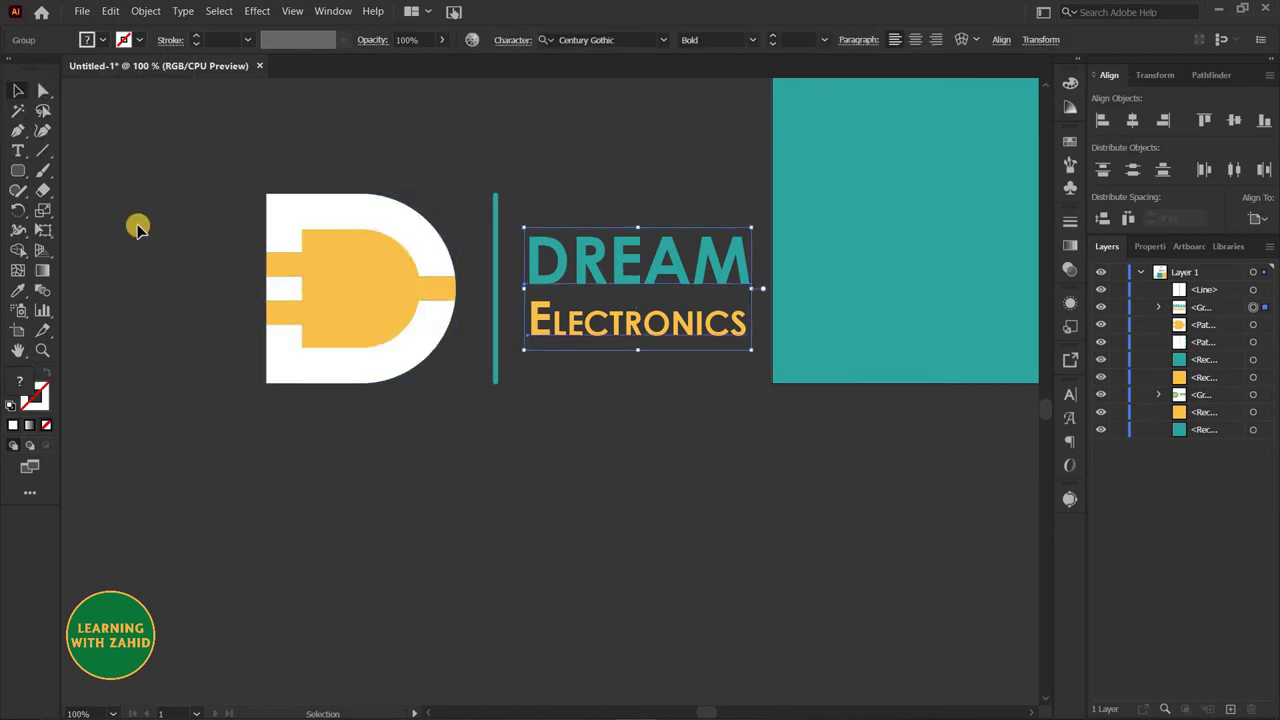
{"action": "right_click", "coordinate": [591, 281]}
{"action": "left_click", "coordinate": [630, 403]}
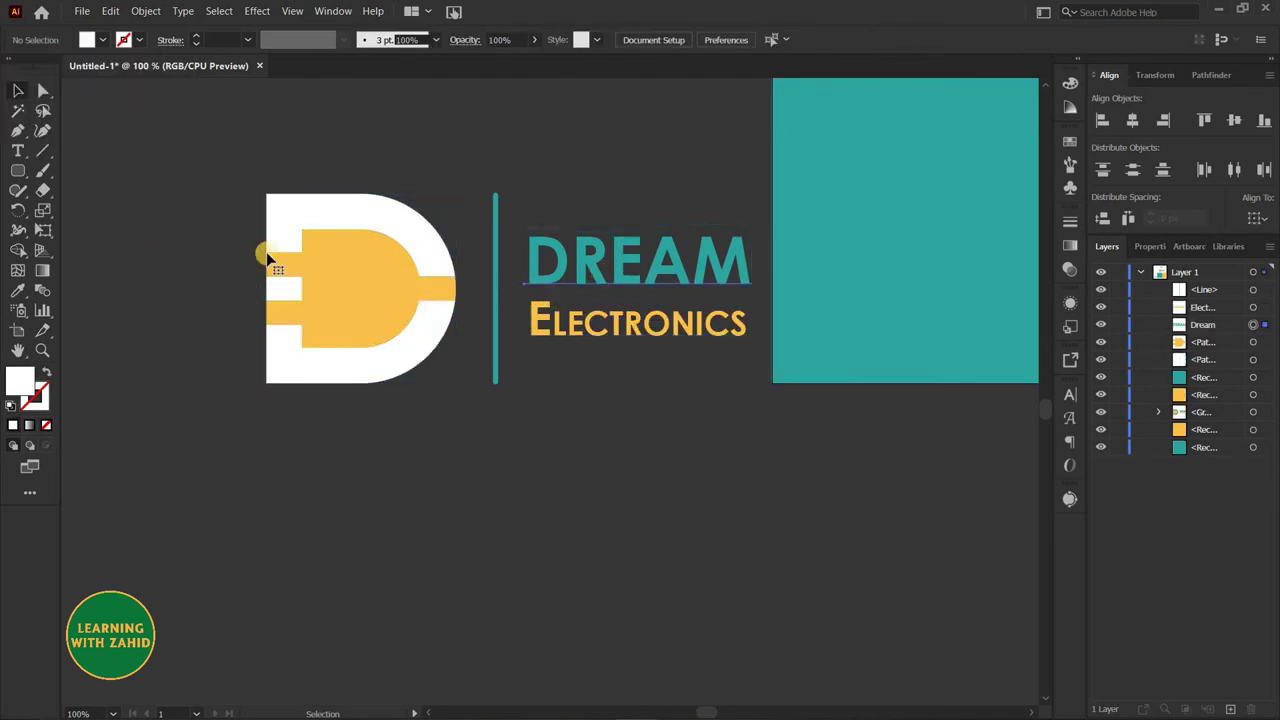
{"action": "left_click", "coordinate": [103, 40]}
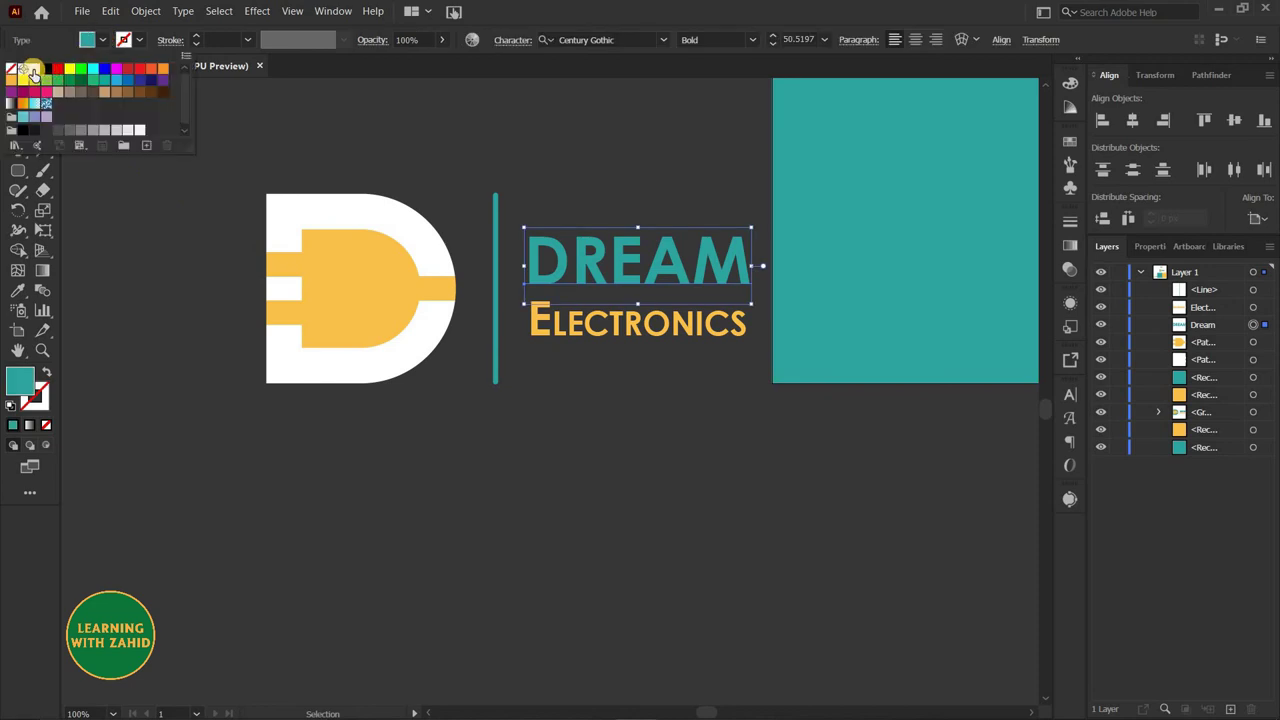
{"action": "left_click", "coordinate": [33, 74]}
Step: Outline the divider's stroke into a path and fill it white
{"action": "left_click", "coordinate": [494, 326]}
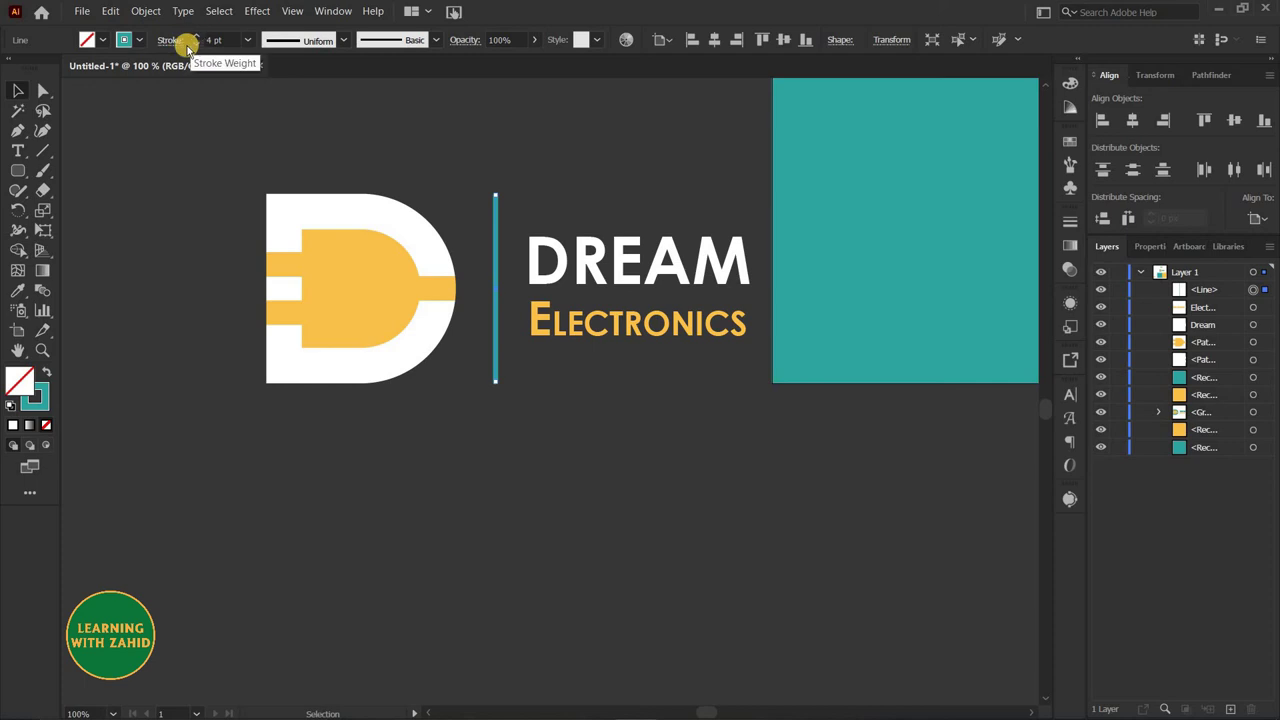
{"action": "left_click", "coordinate": [128, 41]}
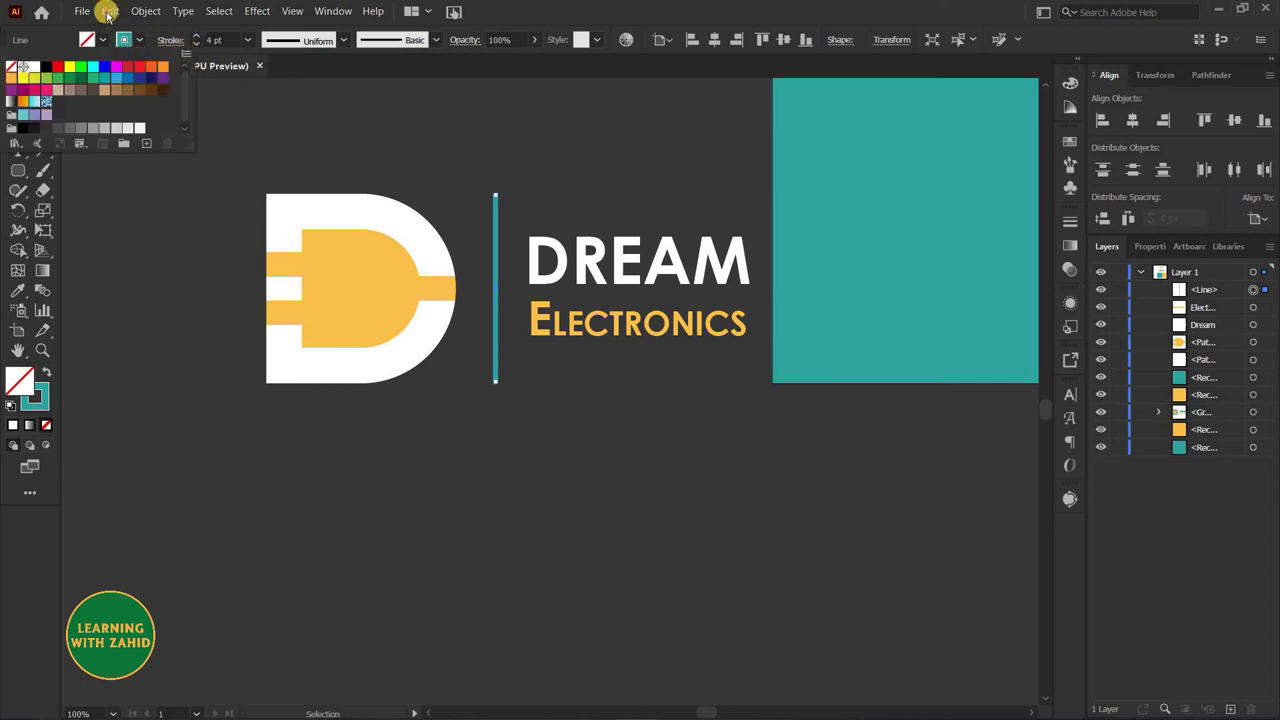
{"action": "left_click", "coordinate": [160, 118]}
{"action": "left_click", "coordinate": [145, 11]}
{"action": "mouse_move", "coordinate": [159, 356]}
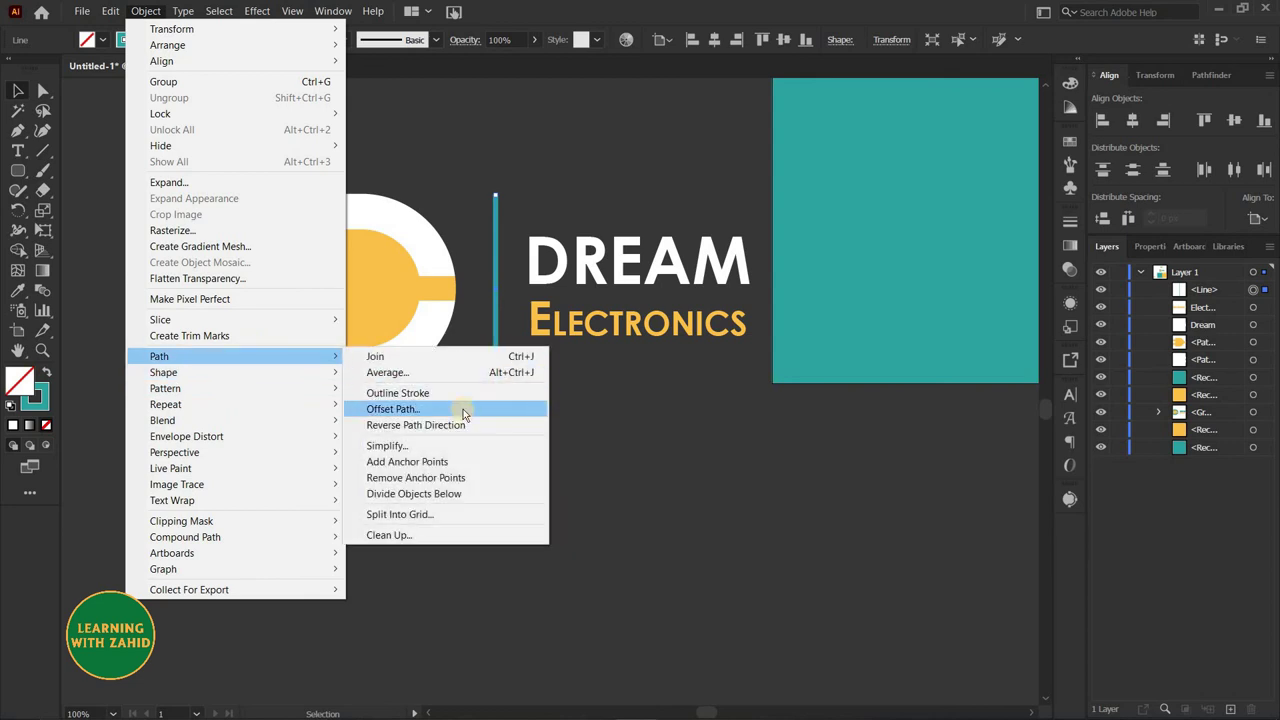
{"action": "left_click", "coordinate": [460, 393]}
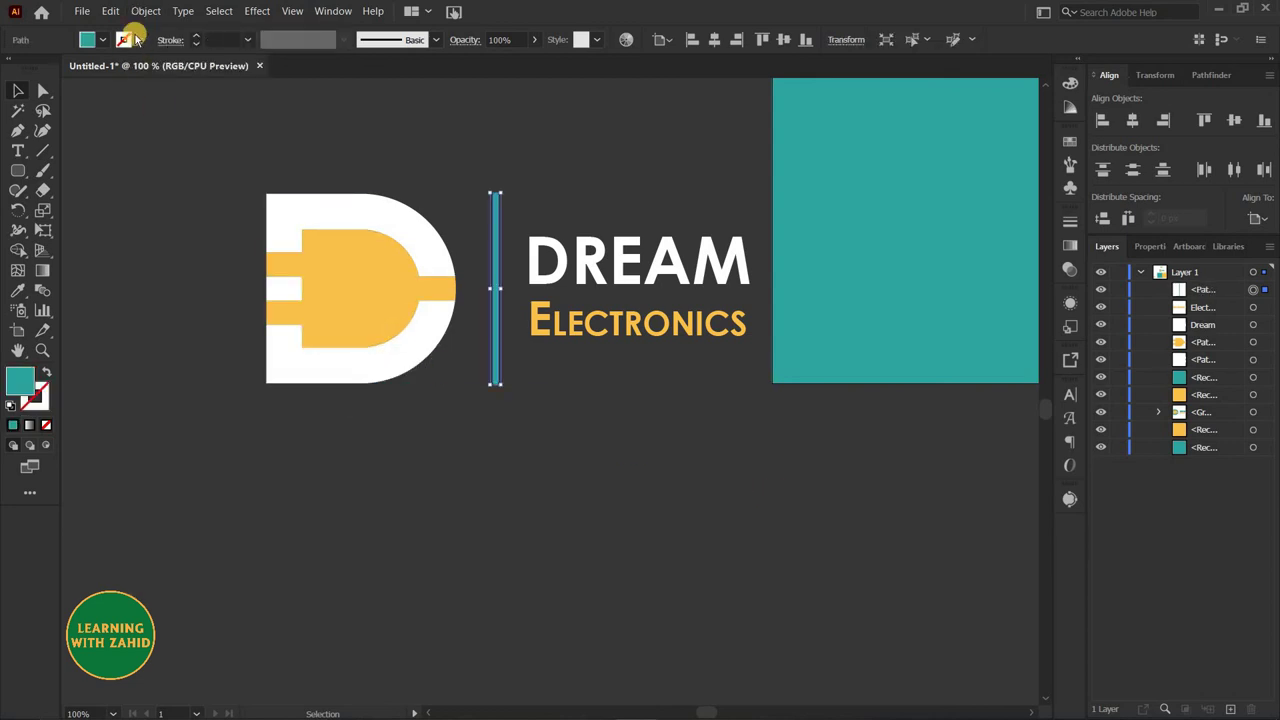
{"action": "left_click", "coordinate": [84, 38]}
{"action": "left_click", "coordinate": [24, 67]}
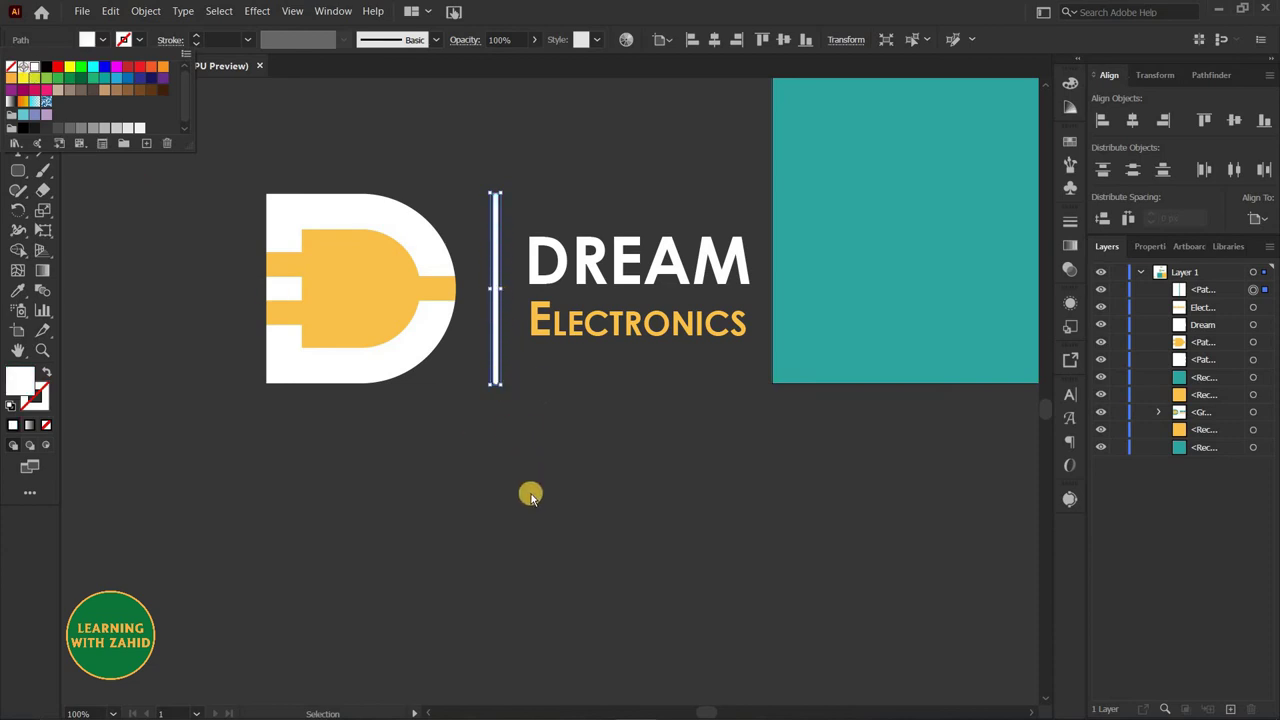
{"action": "left_click", "coordinate": [437, 505]}
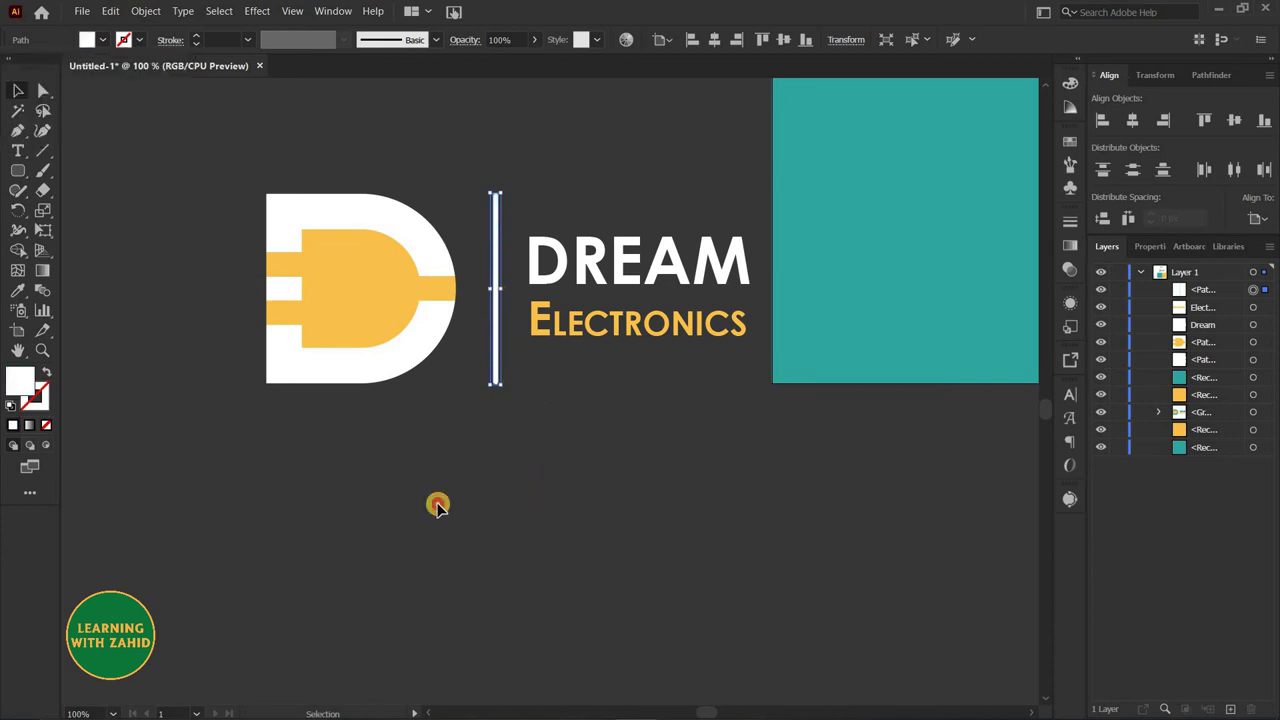
{"action": "left_click", "coordinate": [437, 505]}
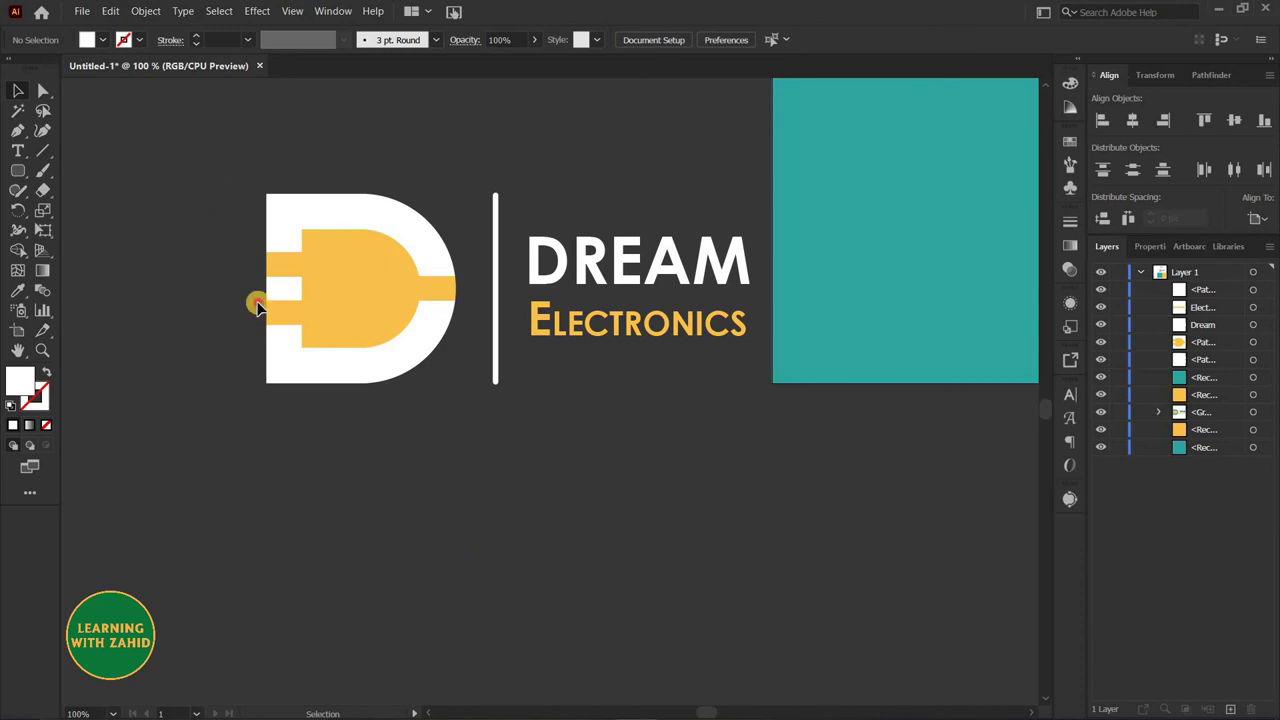
Step: Group the white logo parts and centre them on the teal rectangle as key object
{"action": "mouse_move", "coordinate": [257, 305]}
{"action": "left_mouse_down"}
{"action": "mouse_move", "coordinate": [745, 397]}
{"action": "mouse_move", "coordinate": [677, 360]}
{"action": "left_mouse_up"}
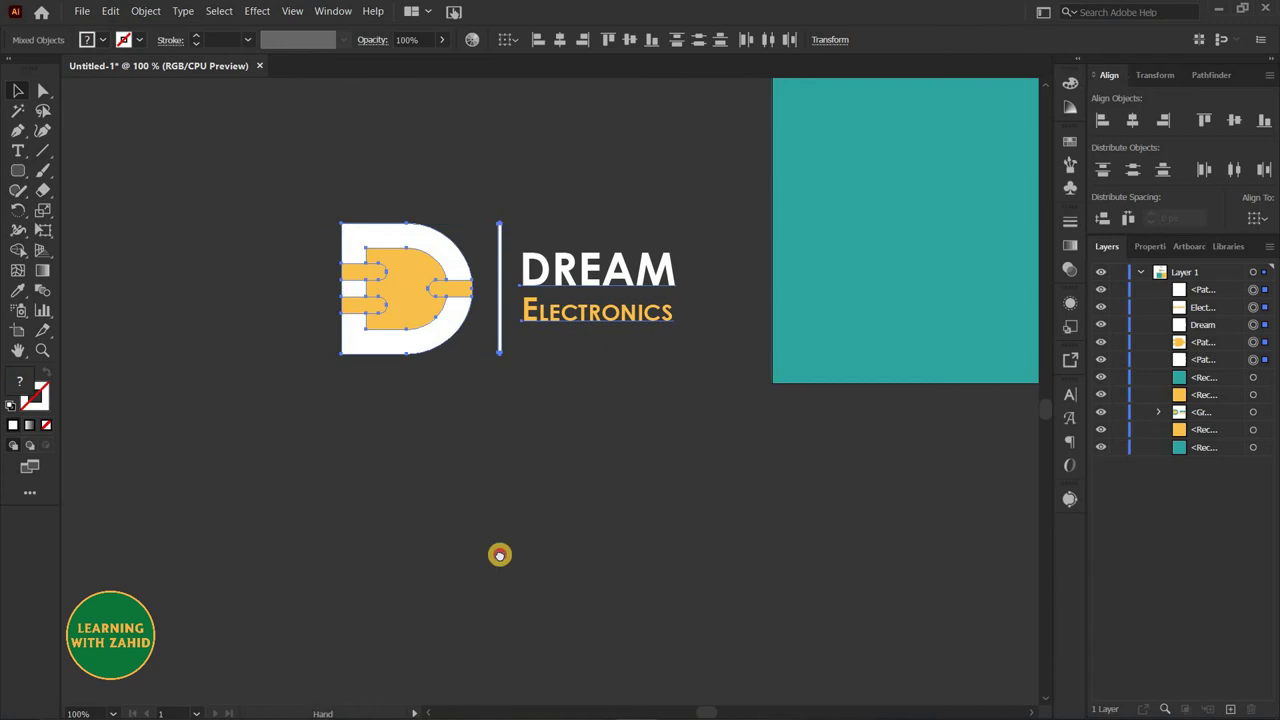
{"action": "left_click_drag", "start_coordinate": [500, 555], "coordinate": [257, 630]}
{"action": "left_click", "coordinate": [808, 234], "text": "shift"}
{"action": "left_click", "coordinate": [365, 410], "text": "shift"}
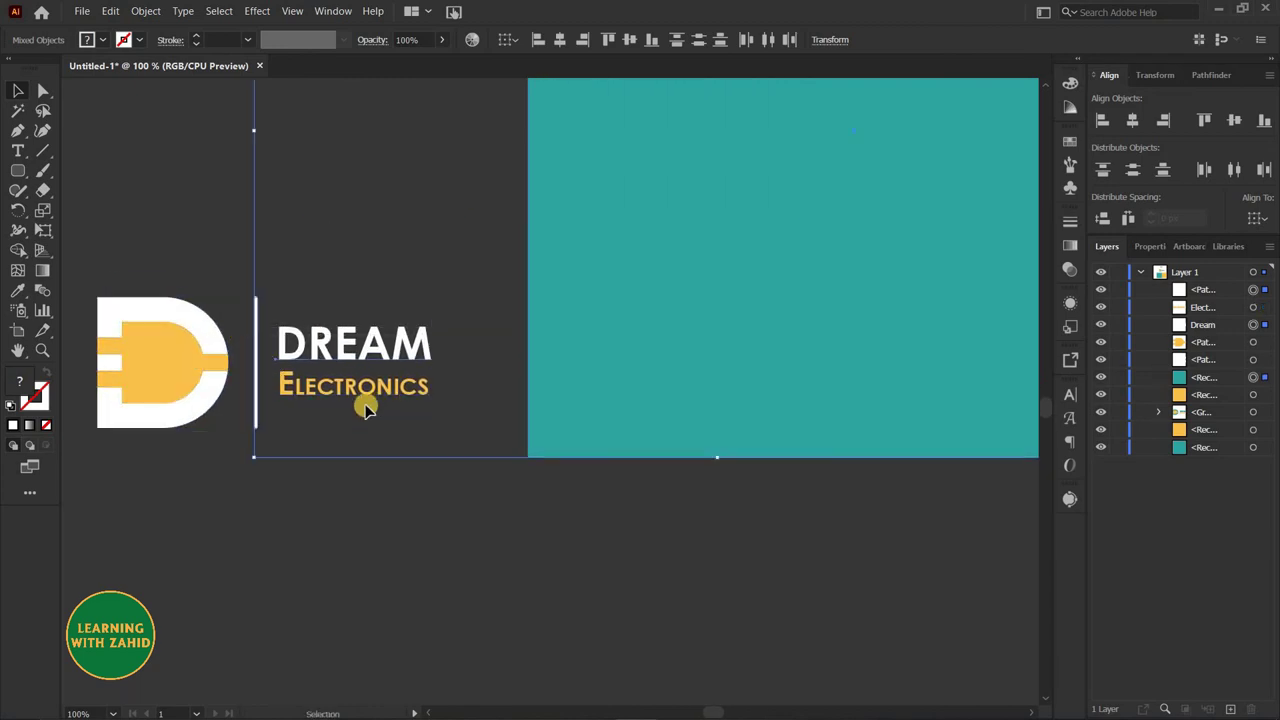
{"action": "left_click", "coordinate": [455, 273]}
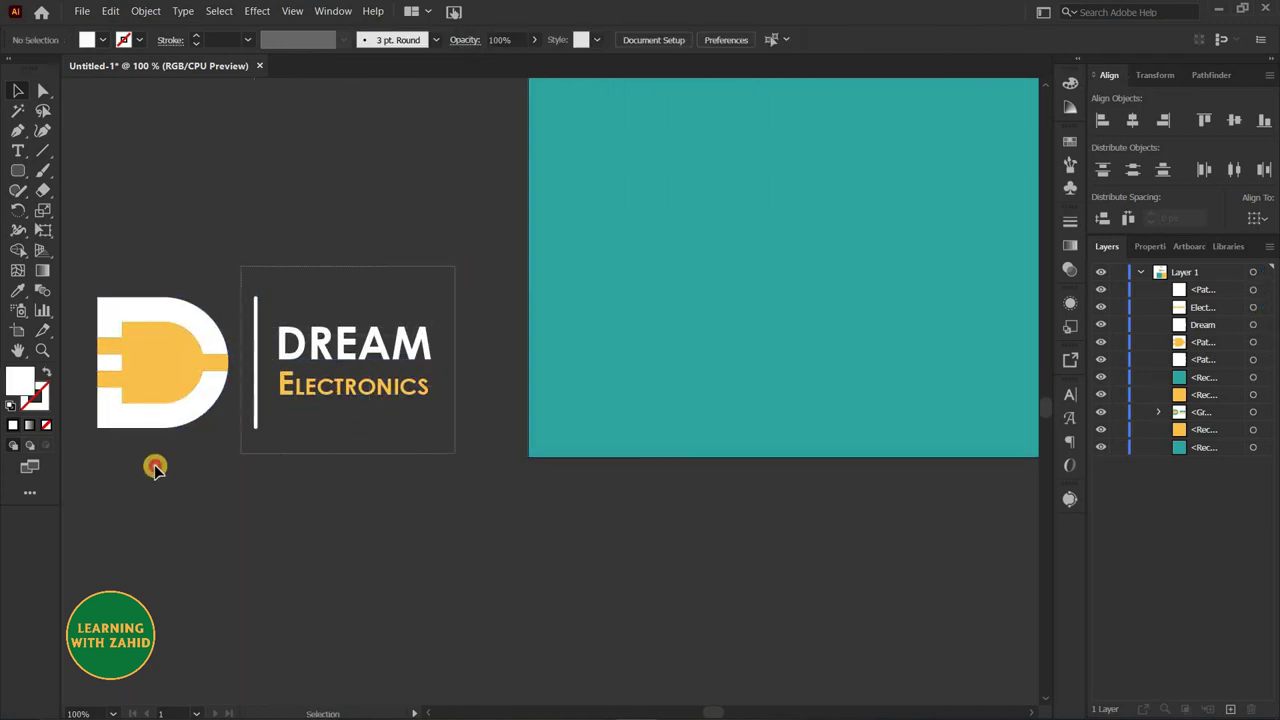
{"action": "left_click_drag", "start_coordinate": [155, 470], "coordinate": [102, 478]}
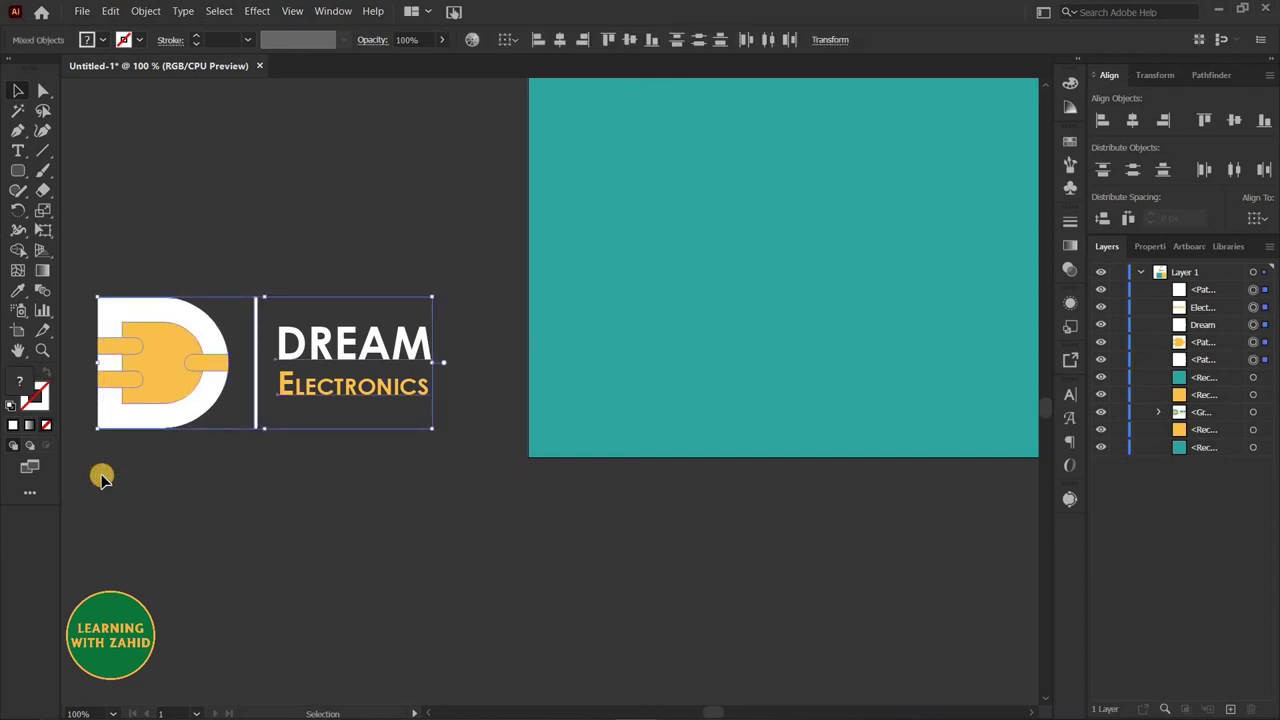
{"action": "key", "text": "ctrl+g"}
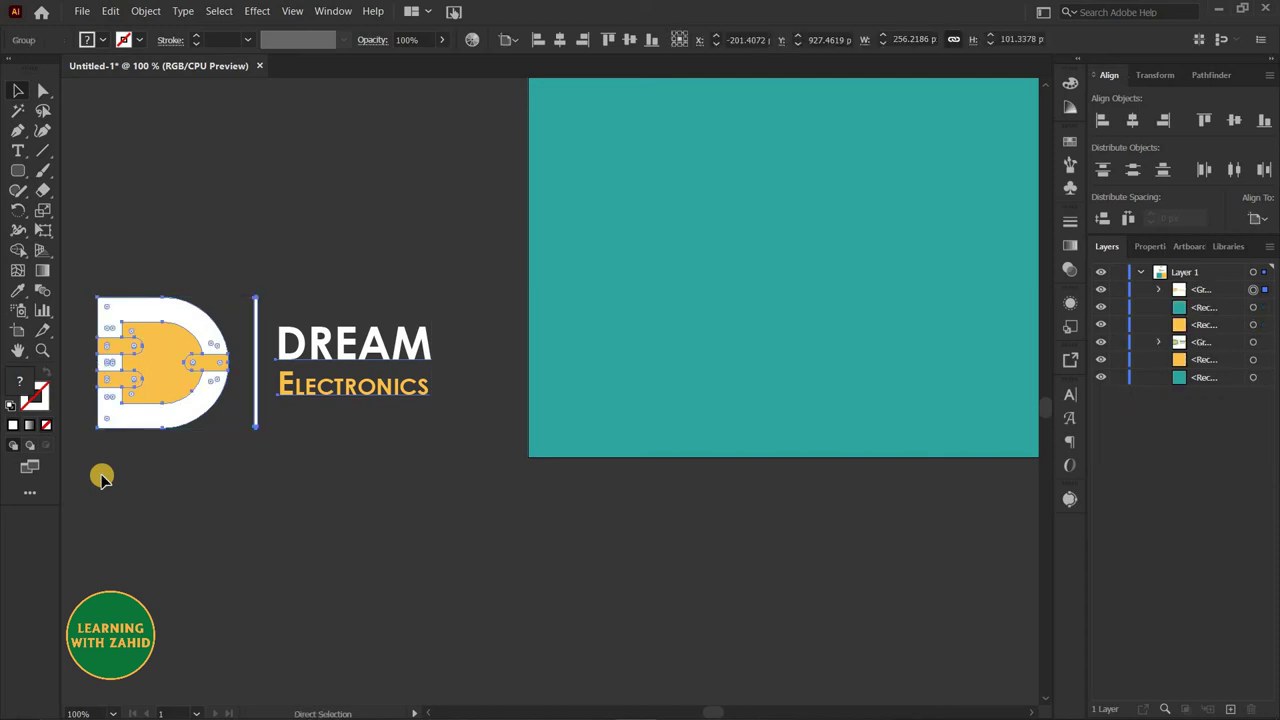
{"action": "left_click", "coordinate": [731, 284], "text": "shift"}
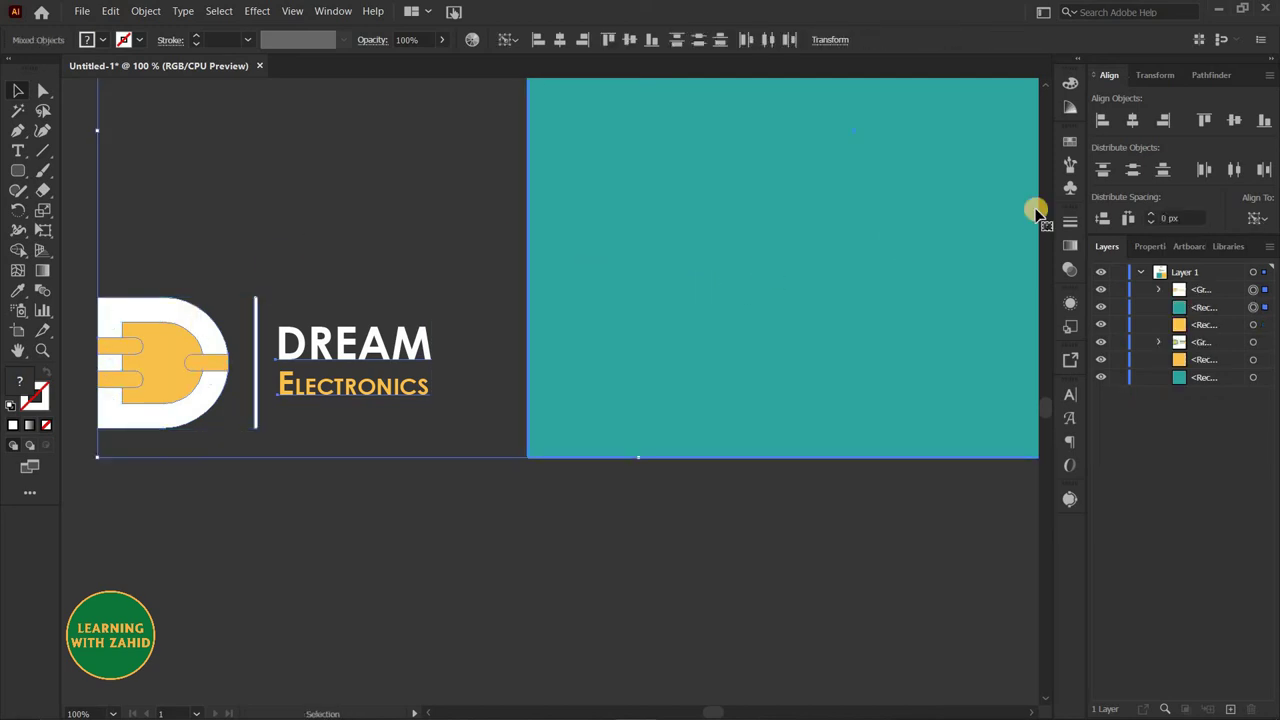
{"action": "left_click", "coordinate": [1204, 122]}
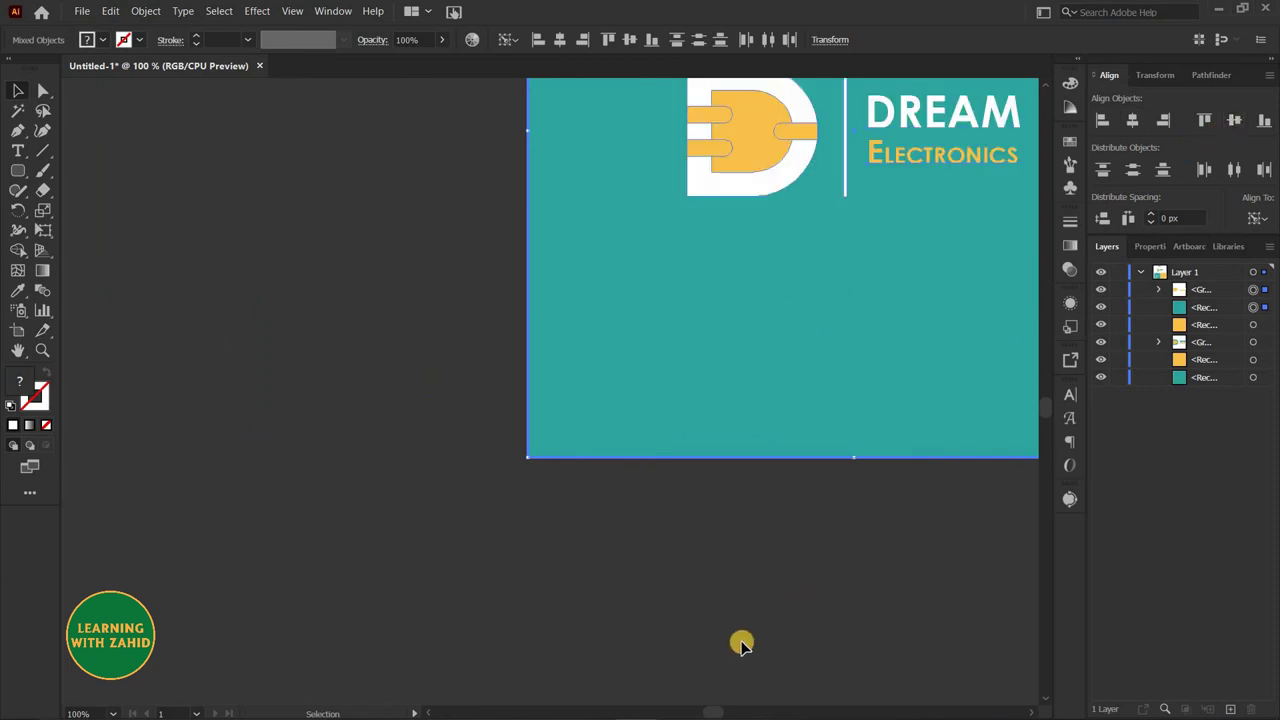
{"action": "left_click_drag", "start_coordinate": [968, 517], "coordinate": [677, 671]}
Step: Enlarge the logo on the teal rectangle proportionally
{"action": "key", "text": "ctrl+minus"}
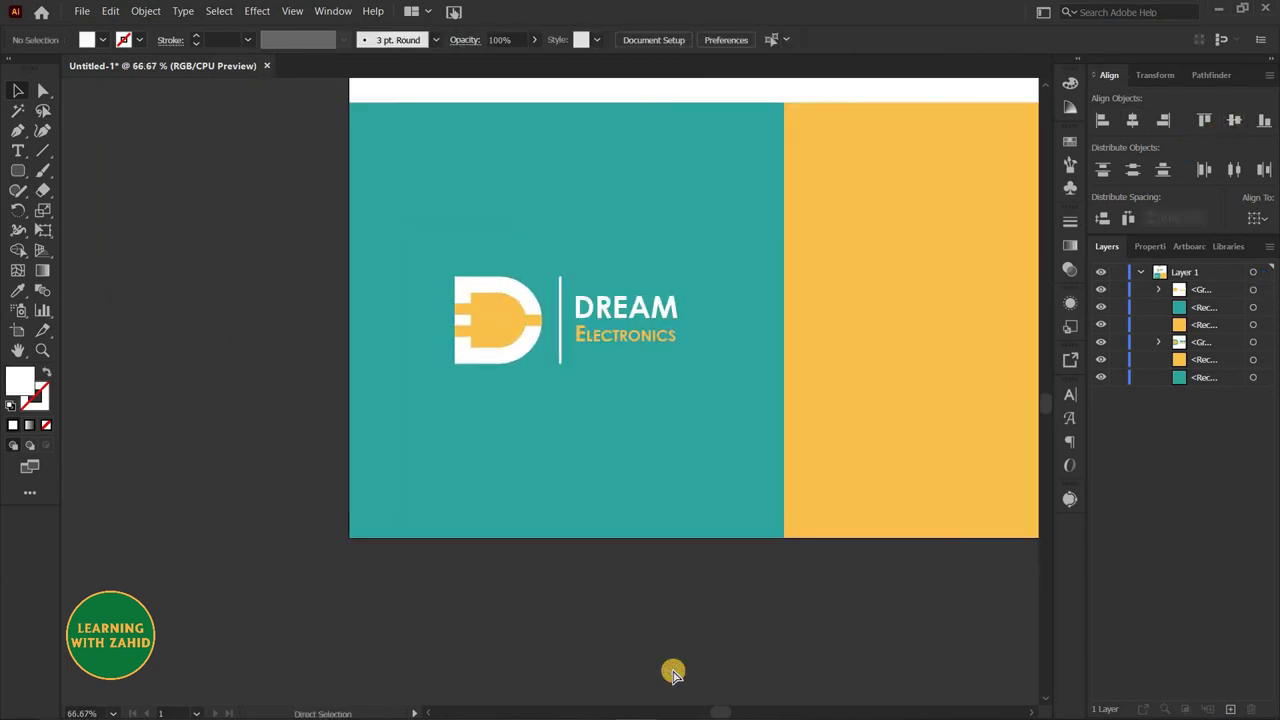
{"action": "key", "text": "ctrl+minus"}
{"action": "left_click", "coordinate": [605, 350]}
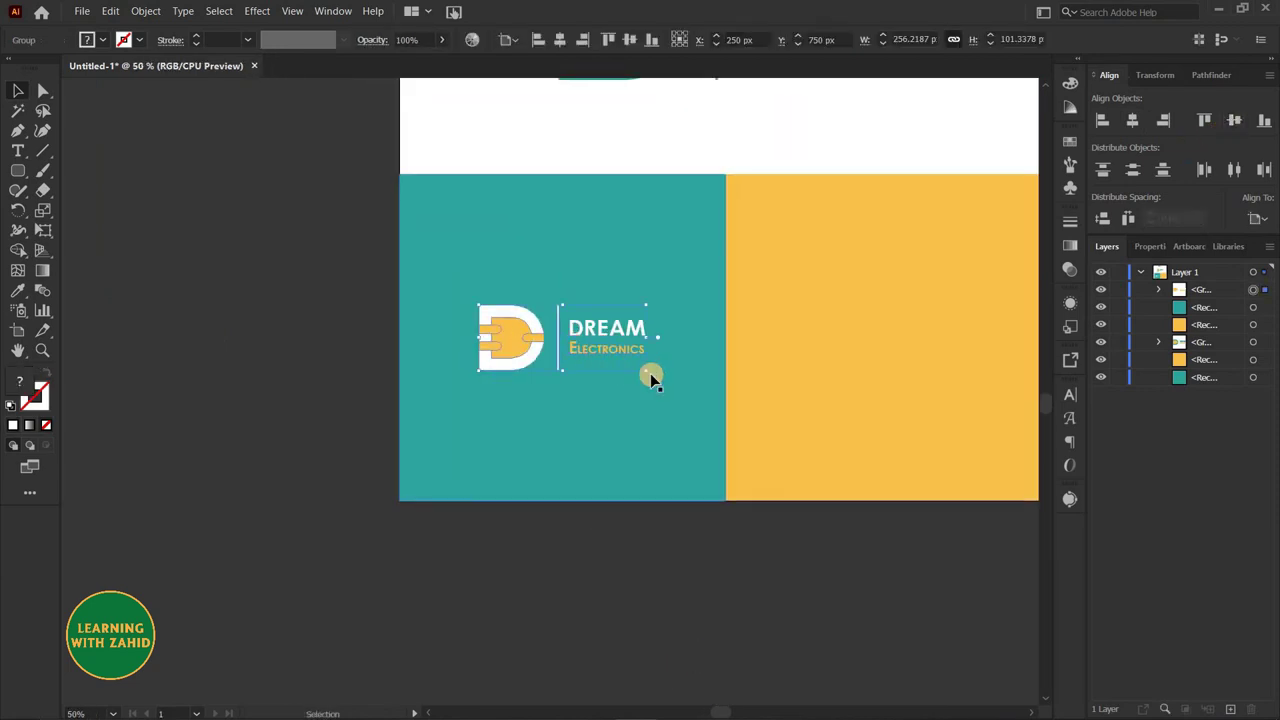
{"action": "left_click_drag", "start_coordinate": [649, 372], "coordinate": [681, 385]}
Step: Duplicate the logo and move the copy onto the canvas below the artboards
{"action": "scroll", "coordinate": [611, 528], "scroll_direction": "right", "scroll_amount": 5}
{"action": "scroll", "coordinate": [611, 528], "scroll_direction": "down", "scroll_amount": 1}
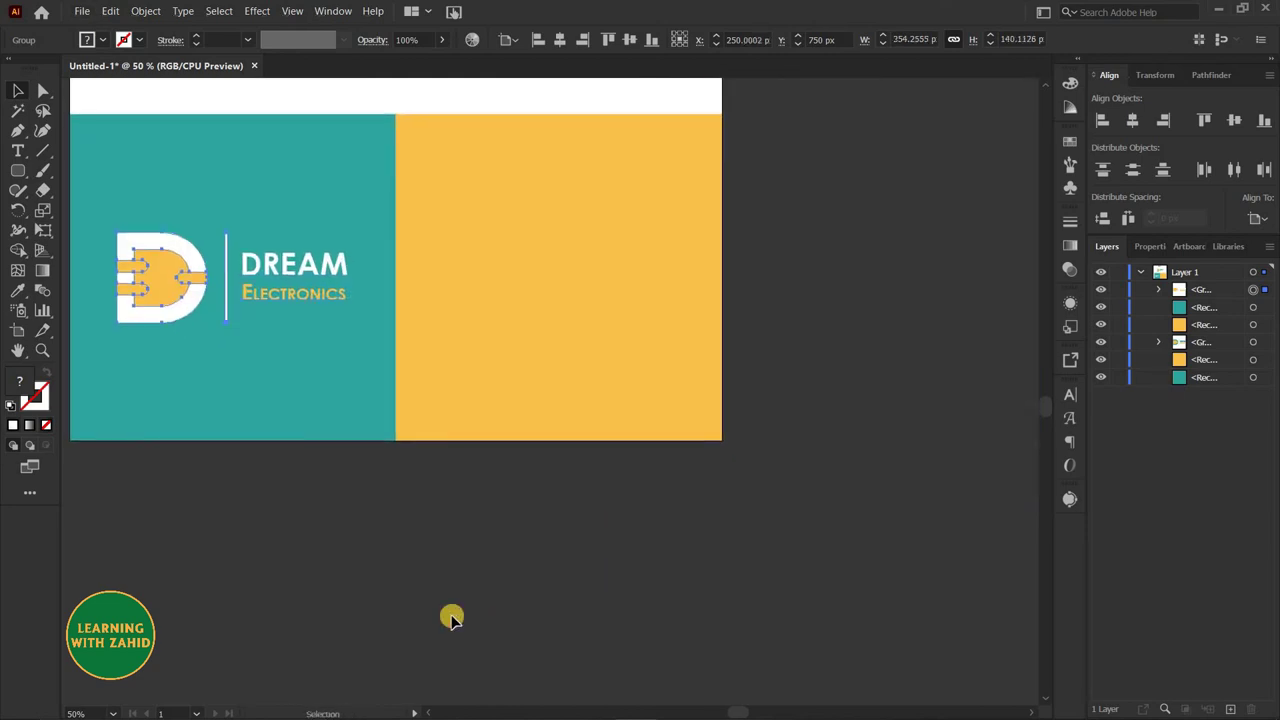
{"action": "scroll", "coordinate": [350, 302], "scroll_direction": "left", "scroll_amount": 2}
{"action": "left_click_drag", "start_coordinate": [305, 262], "coordinate": [621, 267]}
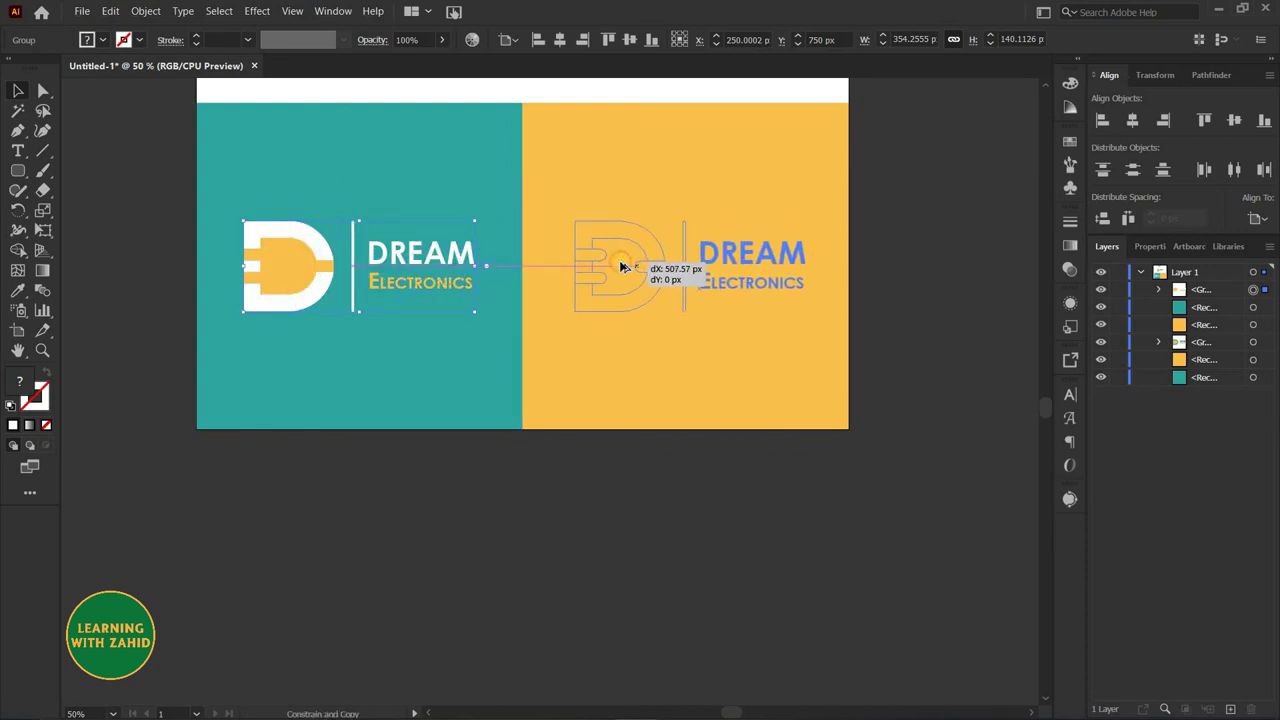
{"action": "scroll", "coordinate": [666, 463], "scroll_direction": "down", "scroll_amount": 2}
{"action": "scroll", "coordinate": [666, 463], "scroll_direction": "right", "scroll_amount": 3}
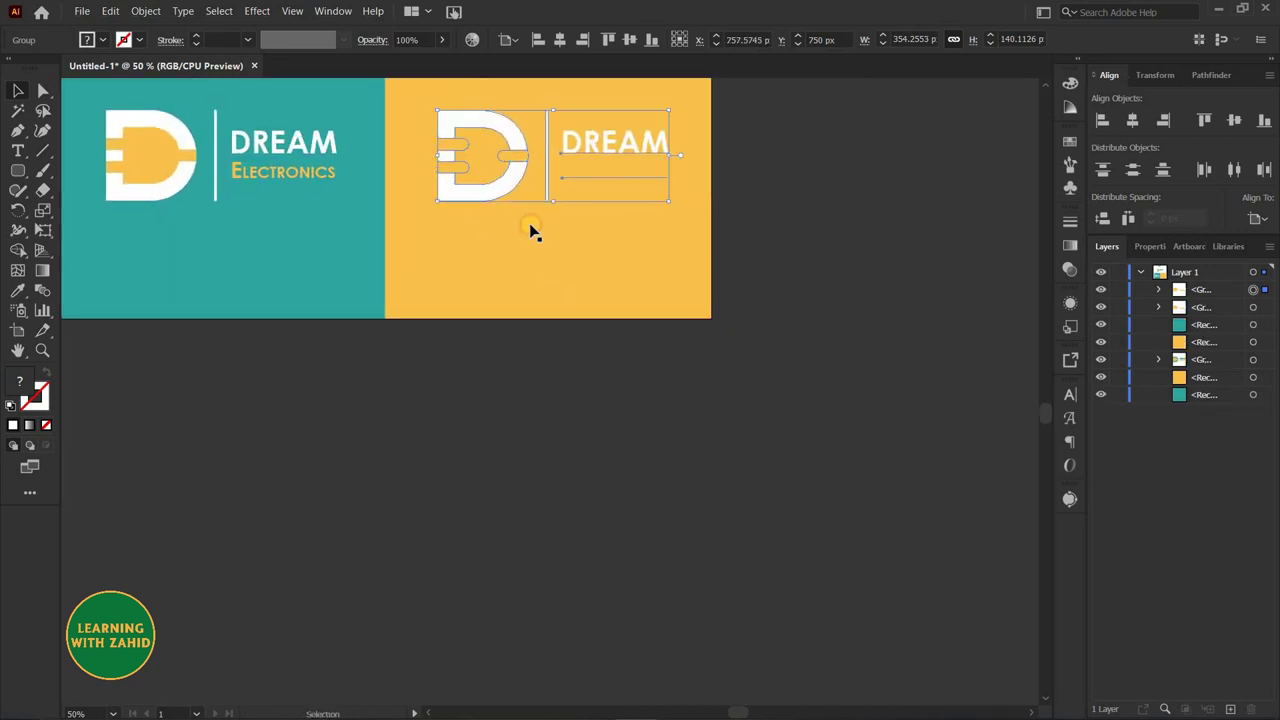
{"action": "mouse_move", "coordinate": [494, 178]}
{"action": "left_mouse_down"}
{"action": "mouse_move", "coordinate": [508, 517]}
{"action": "mouse_move", "coordinate": [677, 466]}
{"action": "mouse_move", "coordinate": [780, 474]}
{"action": "left_mouse_up"}
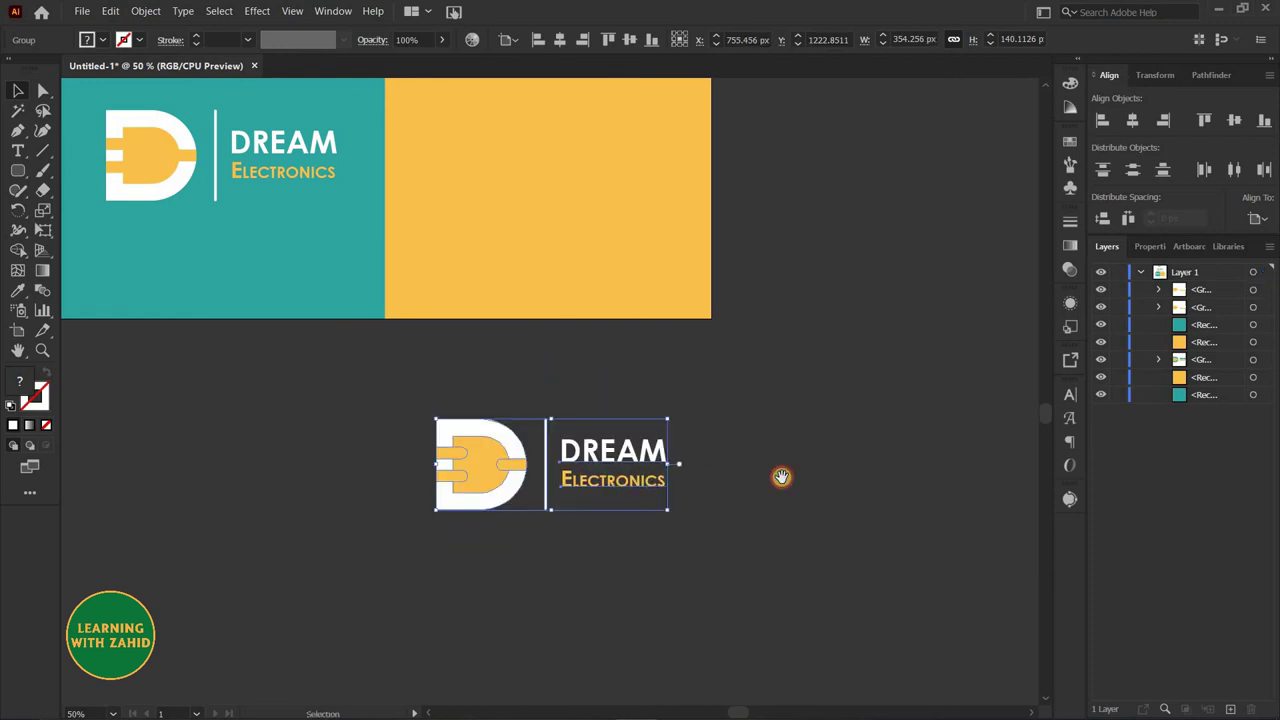
{"action": "left_click_drag", "start_coordinate": [560, 480], "coordinate": [560, 395]}
Step: Ungroup the logo copy below the artboards
{"action": "right_click", "coordinate": [491, 366]}
{"action": "left_click", "coordinate": [654, 434]}
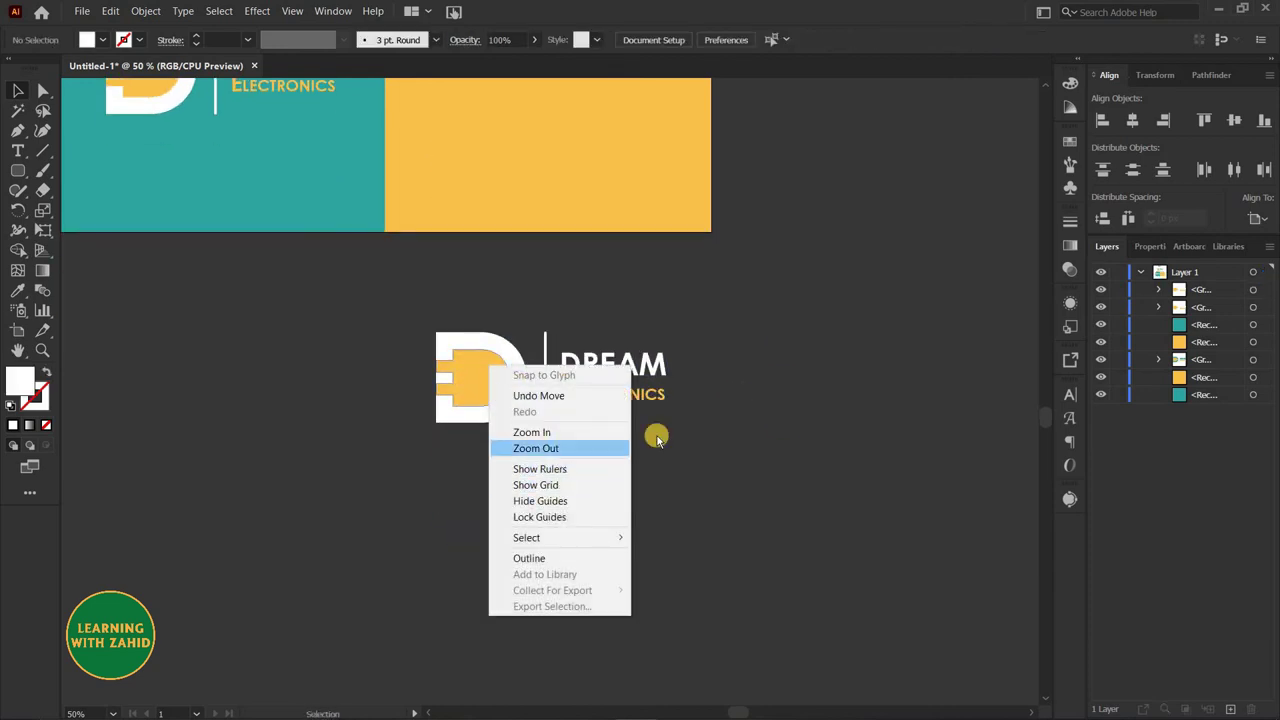
{"action": "left_click", "coordinate": [494, 386]}
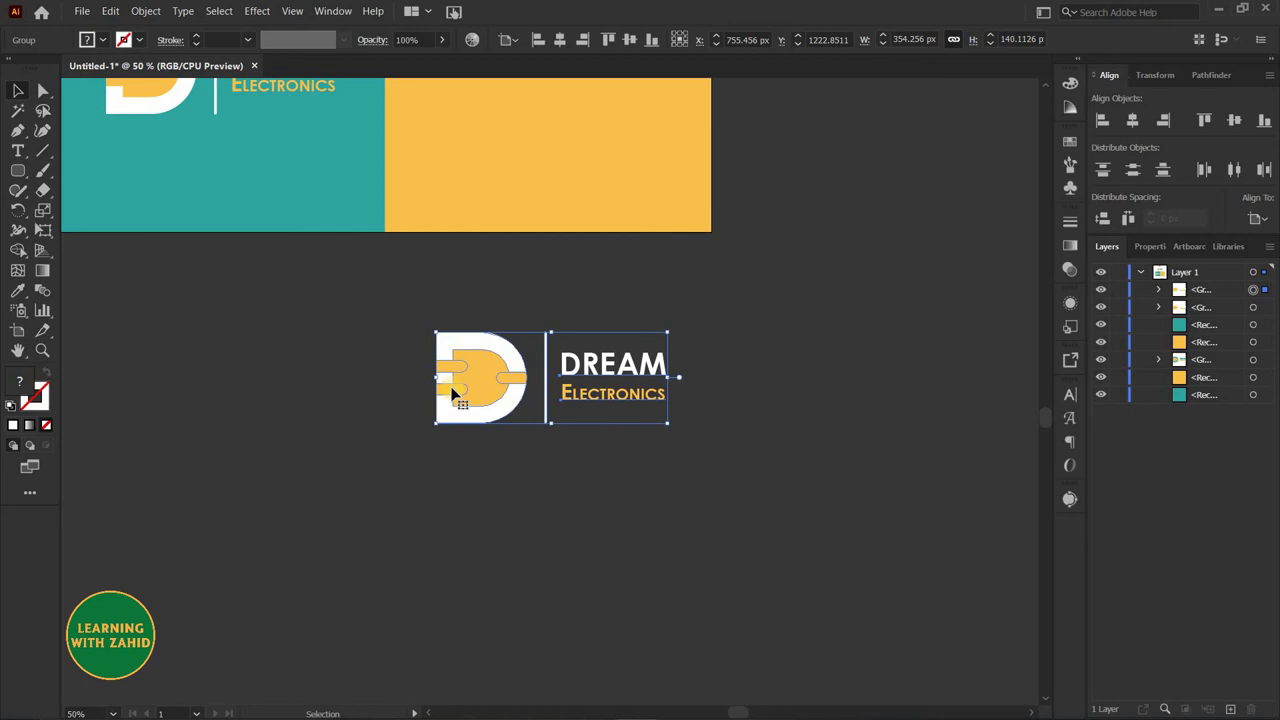
{"action": "right_click", "coordinate": [452, 392]}
{"action": "left_click", "coordinate": [508, 500]}
Step: Fill the copy's plug shape white
{"action": "left_click", "coordinate": [826, 506]}
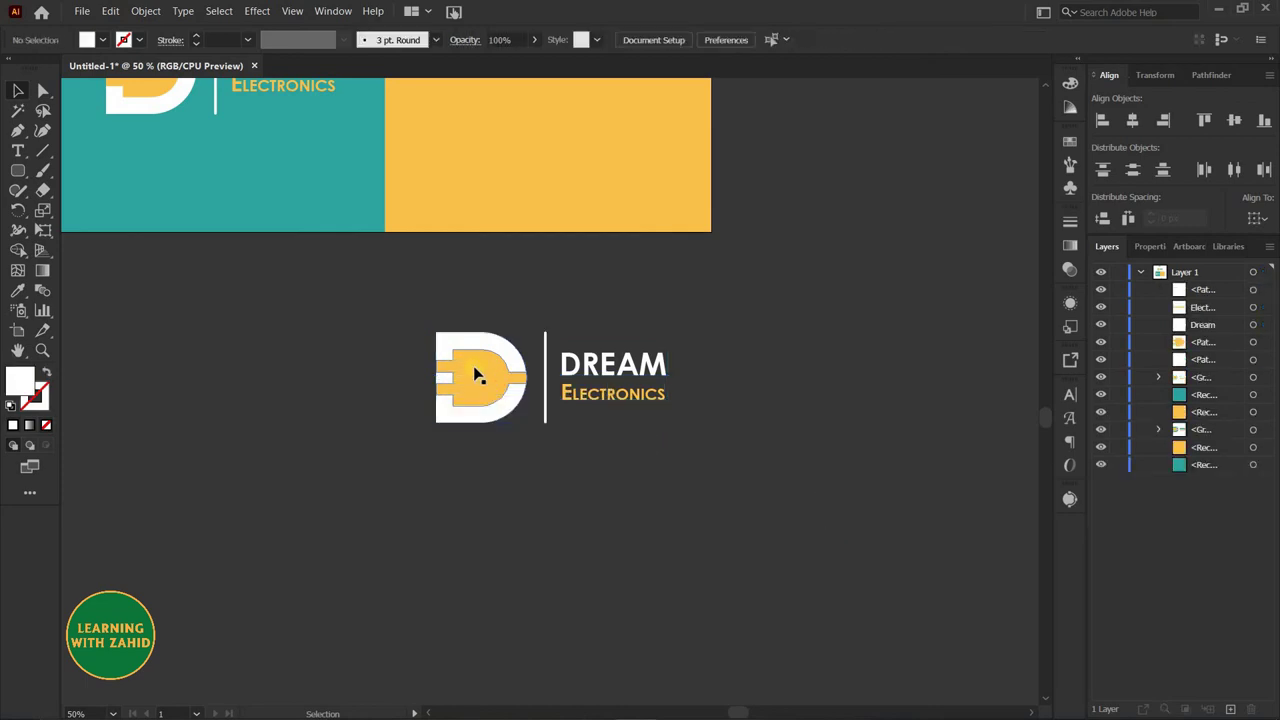
{"action": "left_click", "coordinate": [480, 378]}
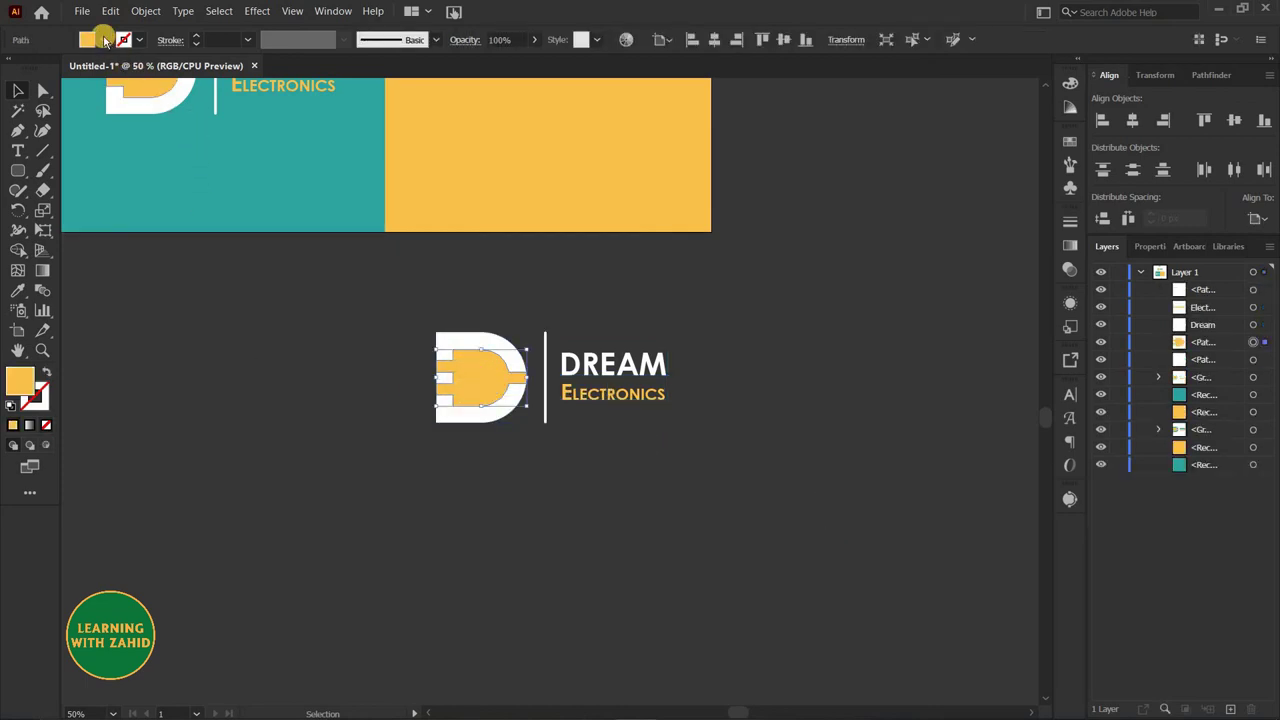
{"action": "left_click", "coordinate": [104, 41]}
{"action": "left_click", "coordinate": [30, 70]}
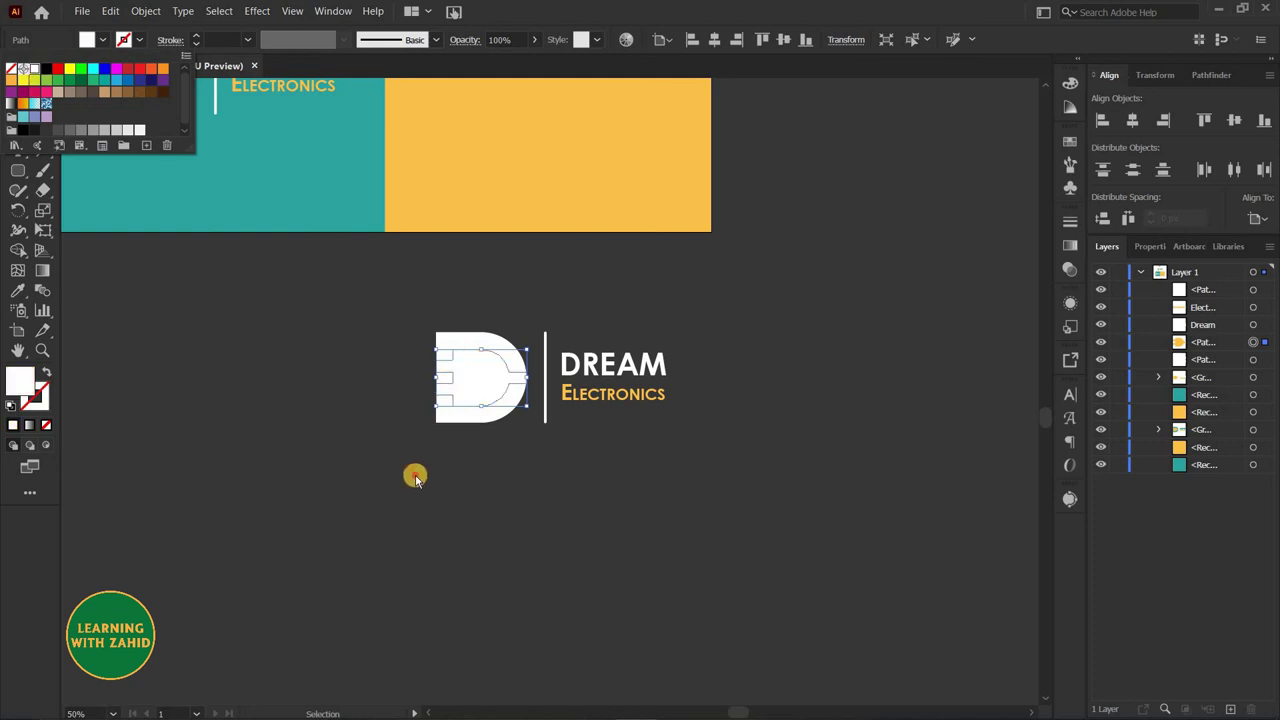
{"action": "left_click", "coordinate": [450, 466]}
Step: Apply the logo's teal to the D shape, DREAM and the divider
{"action": "left_click", "coordinate": [490, 421]}
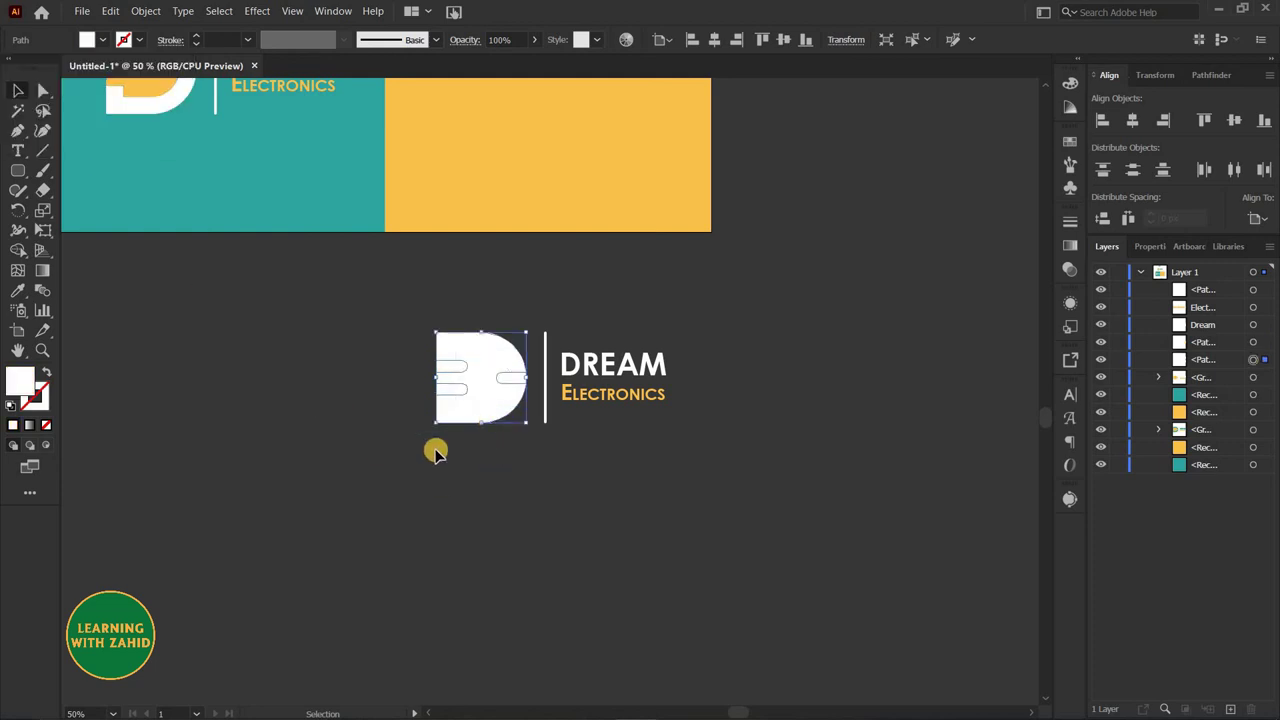
{"action": "left_click", "coordinate": [20, 290]}
{"action": "left_click", "coordinate": [209, 206]}
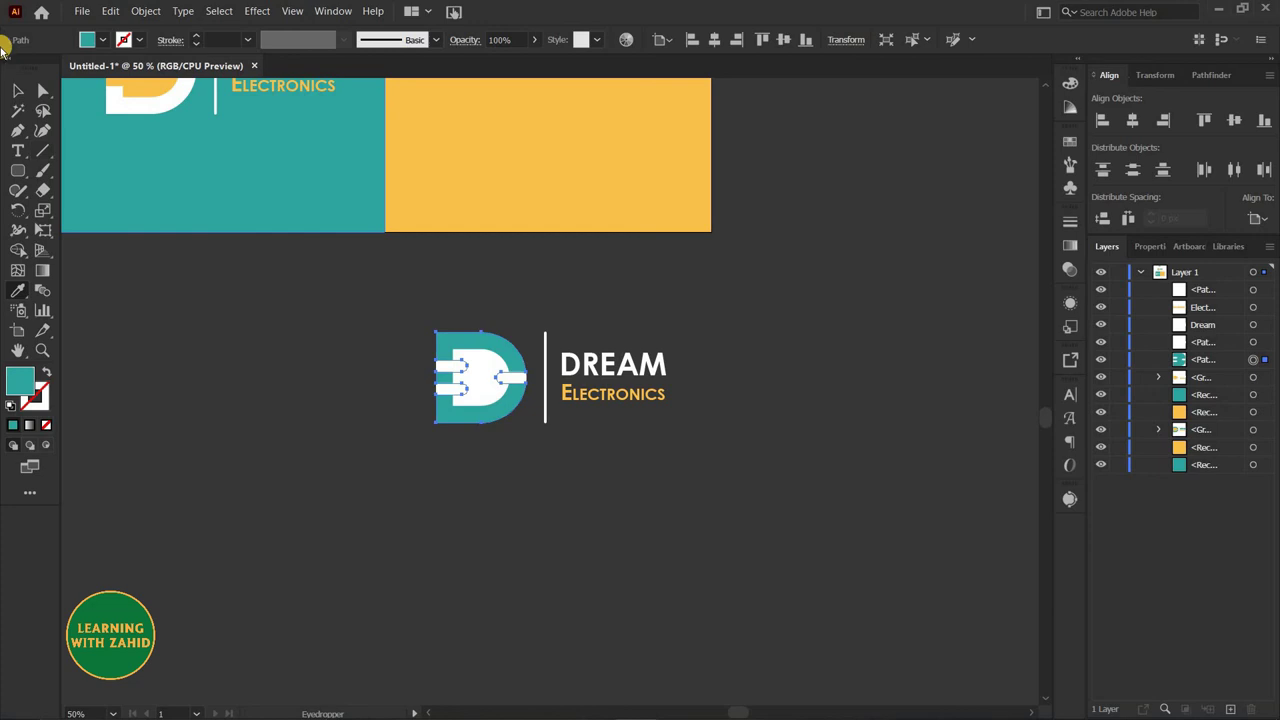
{"action": "left_click", "coordinate": [17, 90]}
{"action": "left_click", "coordinate": [611, 364]}
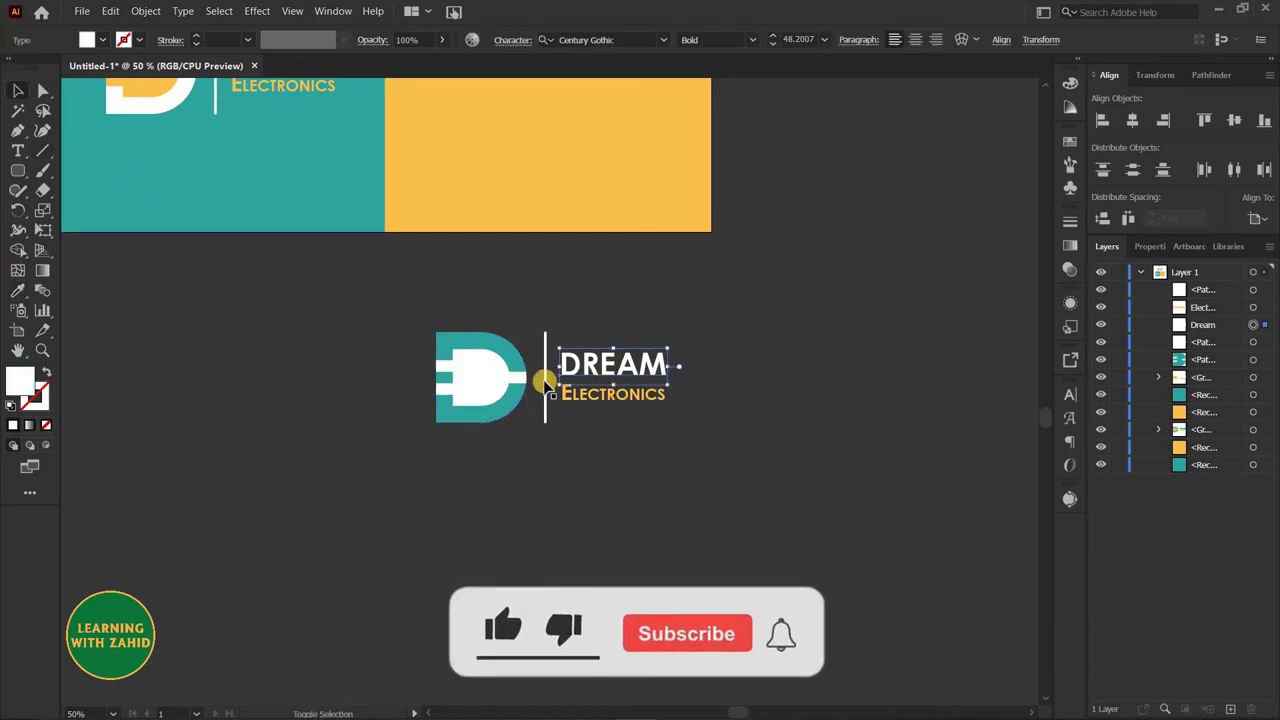
{"action": "left_click", "coordinate": [545, 380], "text": "shift"}
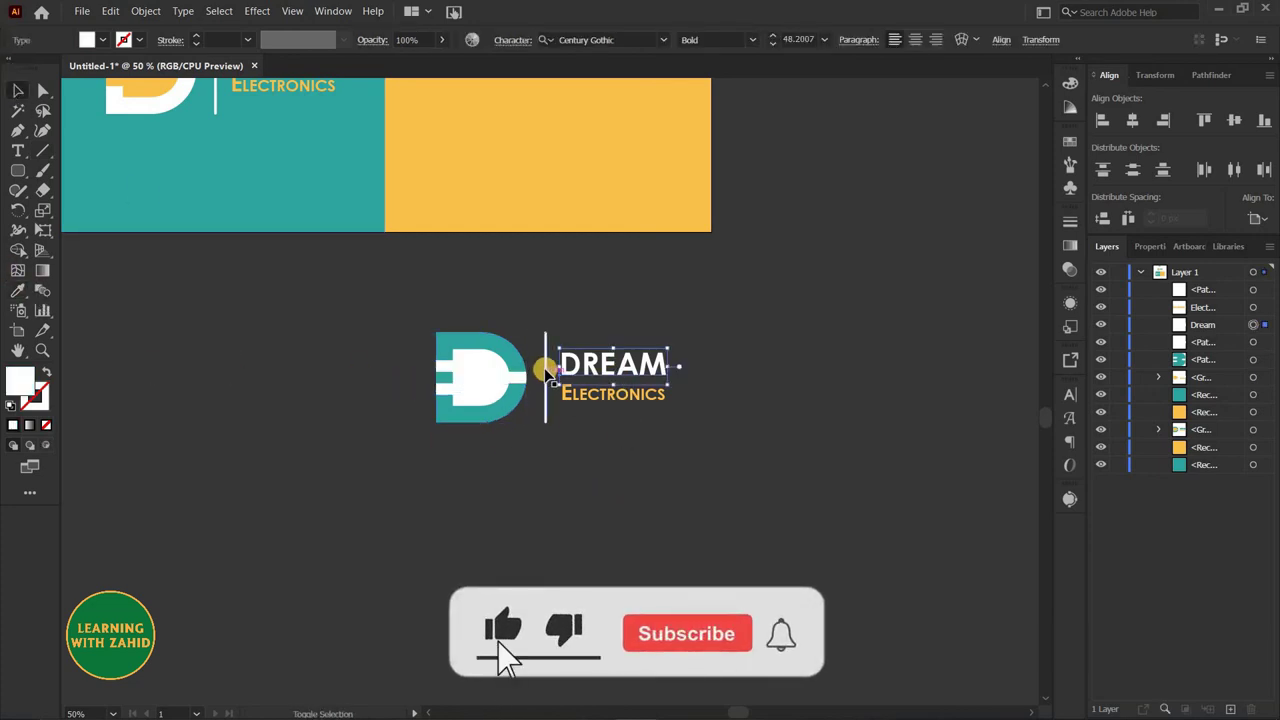
{"action": "left_click", "coordinate": [17, 290]}
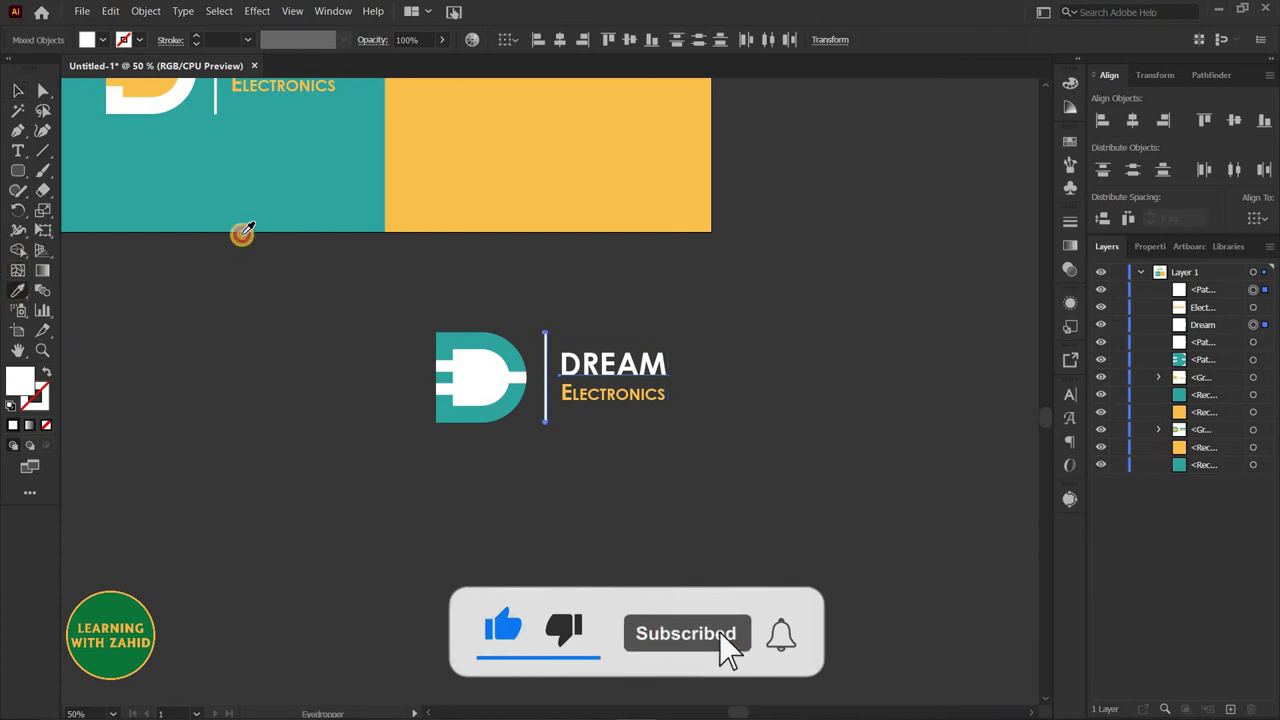
{"action": "left_click", "coordinate": [295, 194]}
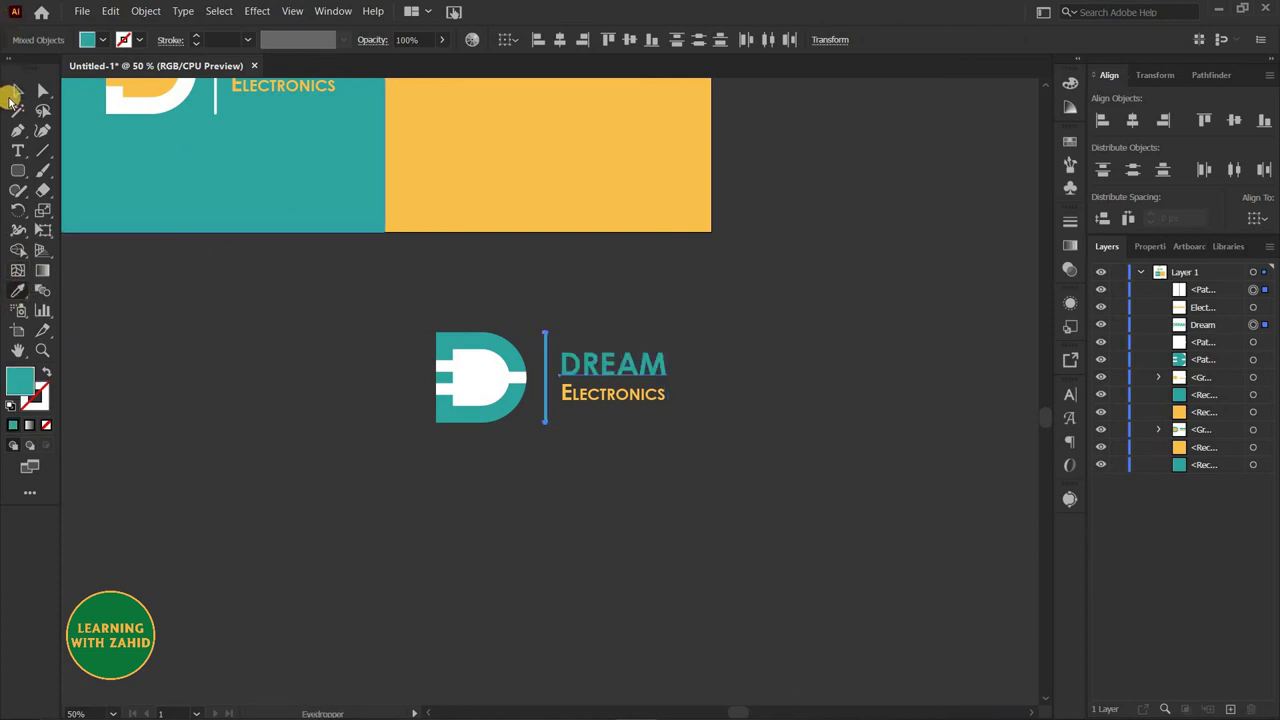
{"action": "left_click", "coordinate": [14, 92]}
Step: Make ELECTRONICS white and select the whole recoloured logo
{"action": "left_click", "coordinate": [654, 474]}
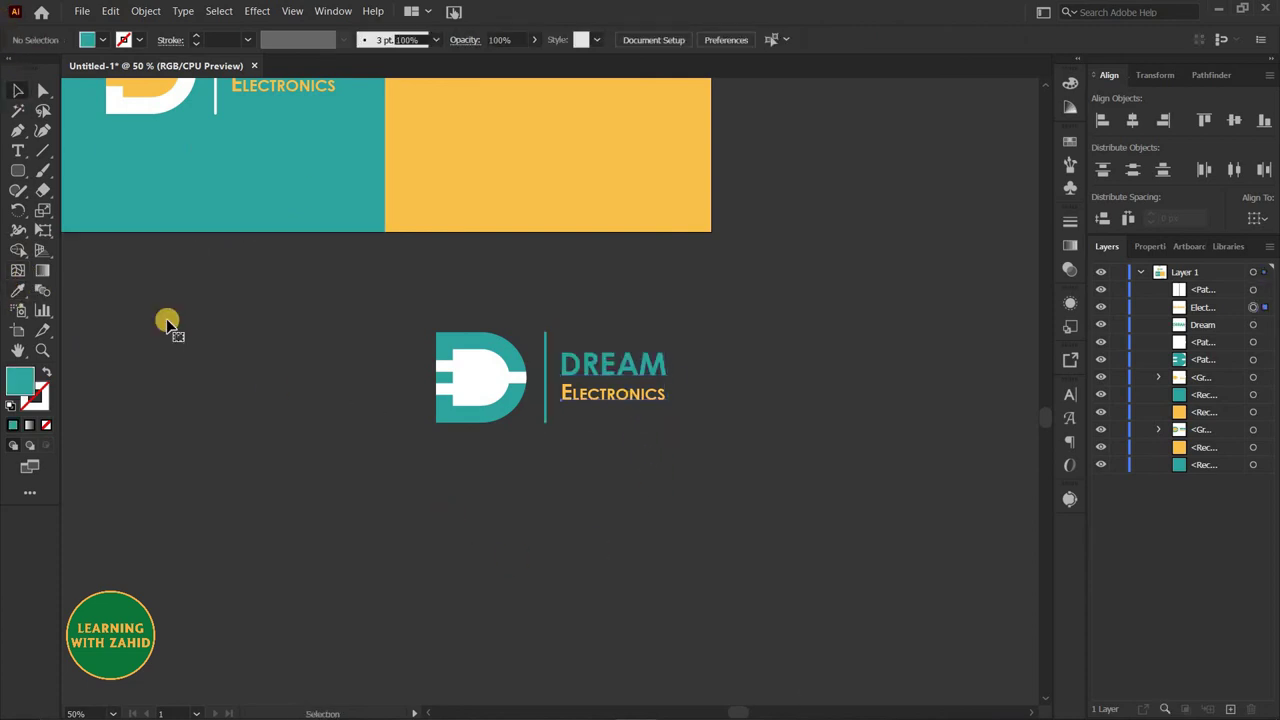
{"action": "left_click", "coordinate": [102, 40]}
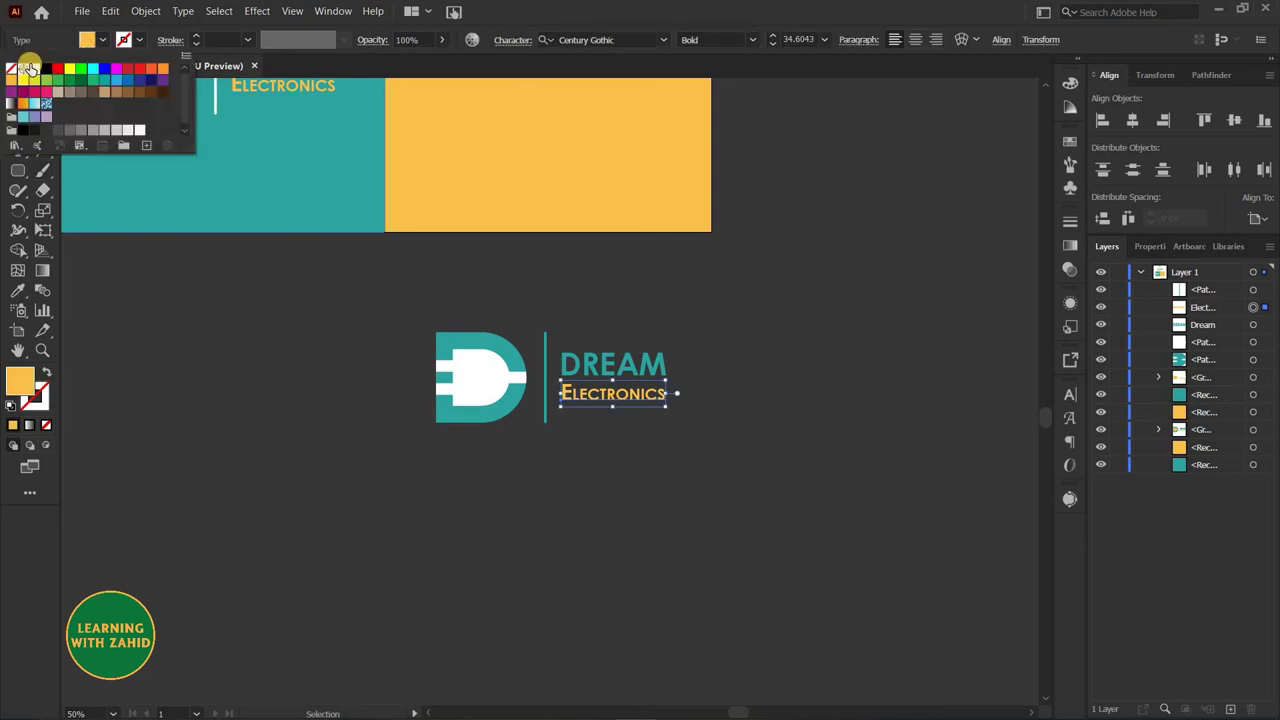
{"action": "left_click", "coordinate": [32, 72]}
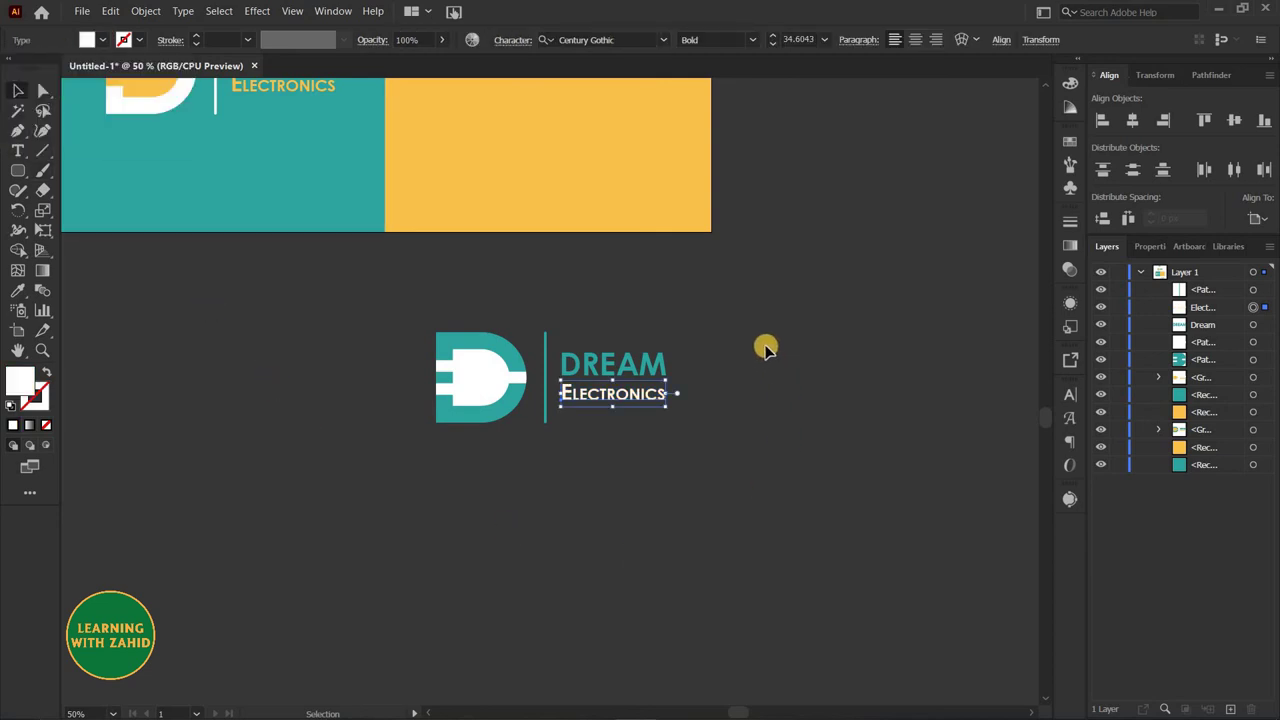
{"action": "left_click_drag", "start_coordinate": [752, 324], "coordinate": [391, 478]}
Step: Centre the teal-and-white logo on the yellow rectangle, using the rectangle as key object
{"action": "key", "text": "a"}
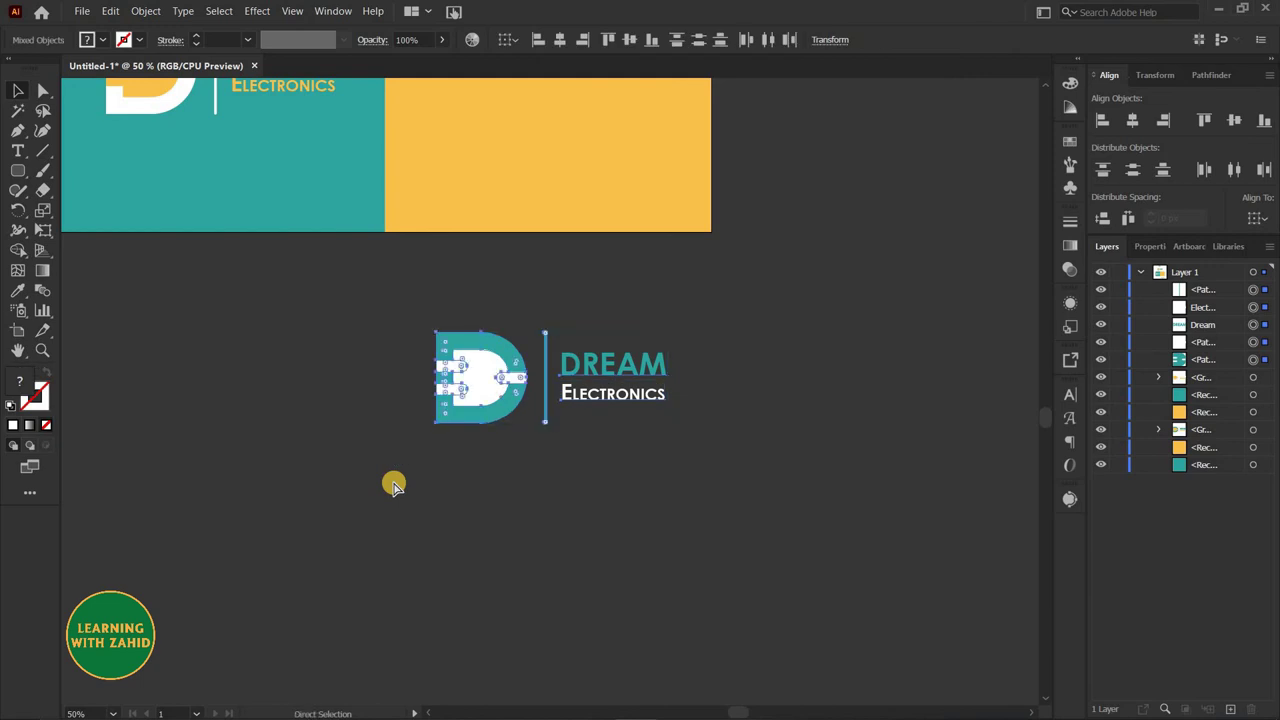
{"action": "key", "text": "v"}
{"action": "left_click", "coordinate": [637, 205], "text": "shift"}
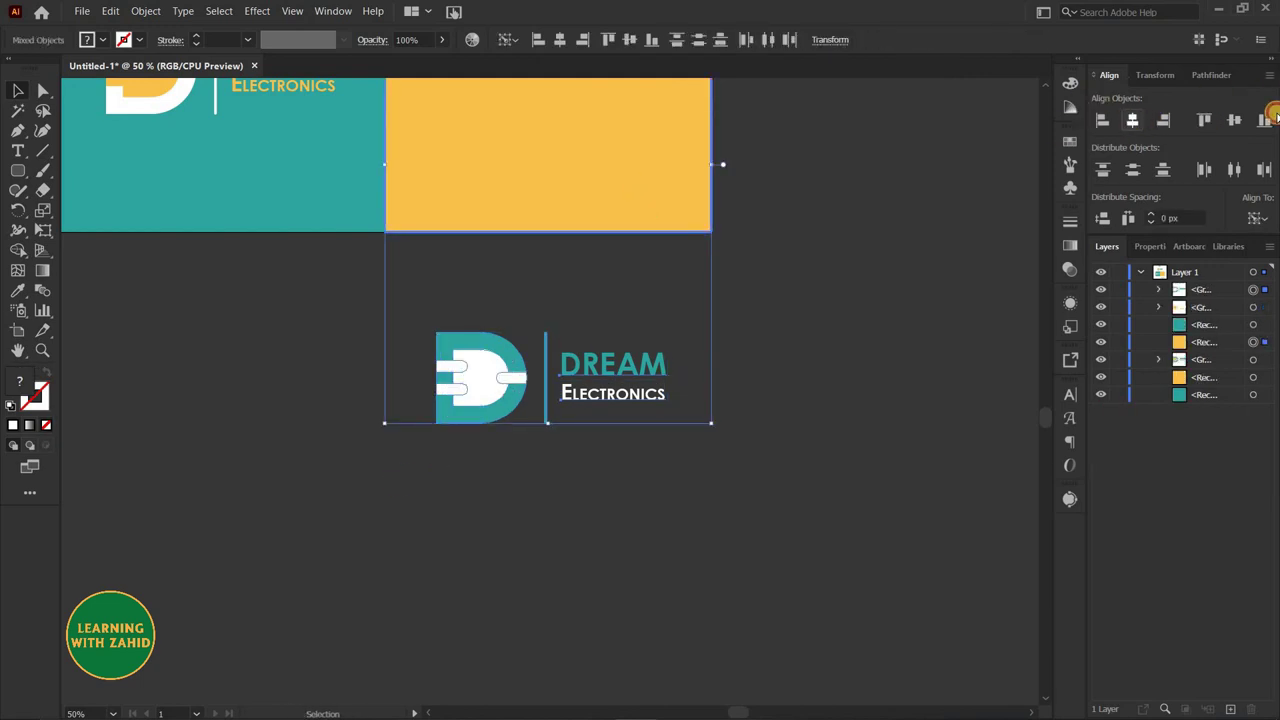
{"action": "key", "text": "ctrl+shift+a"}
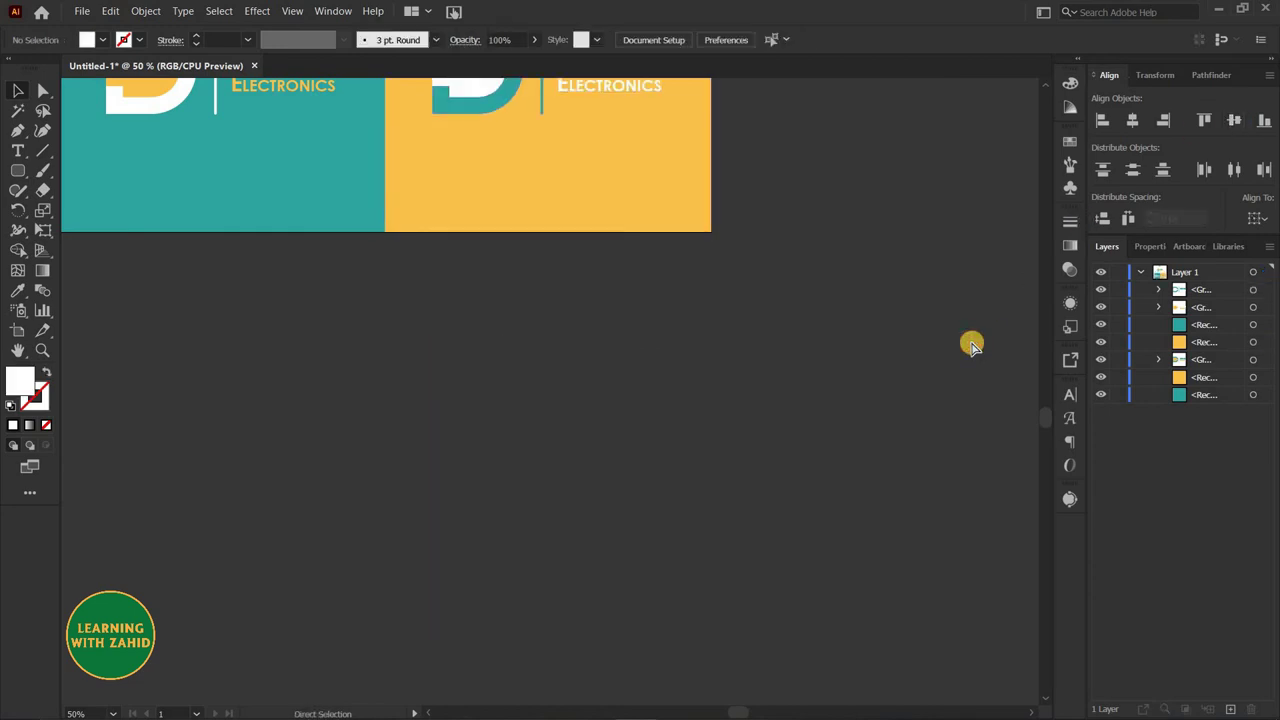
Step: Zoom out to 33.33% to view all three logo variants and the swatches together
{"action": "key", "text": "ctrl+minus"}
{"action": "scroll", "coordinate": [843, 450], "scroll_direction": "up", "scroll_amount": 5}
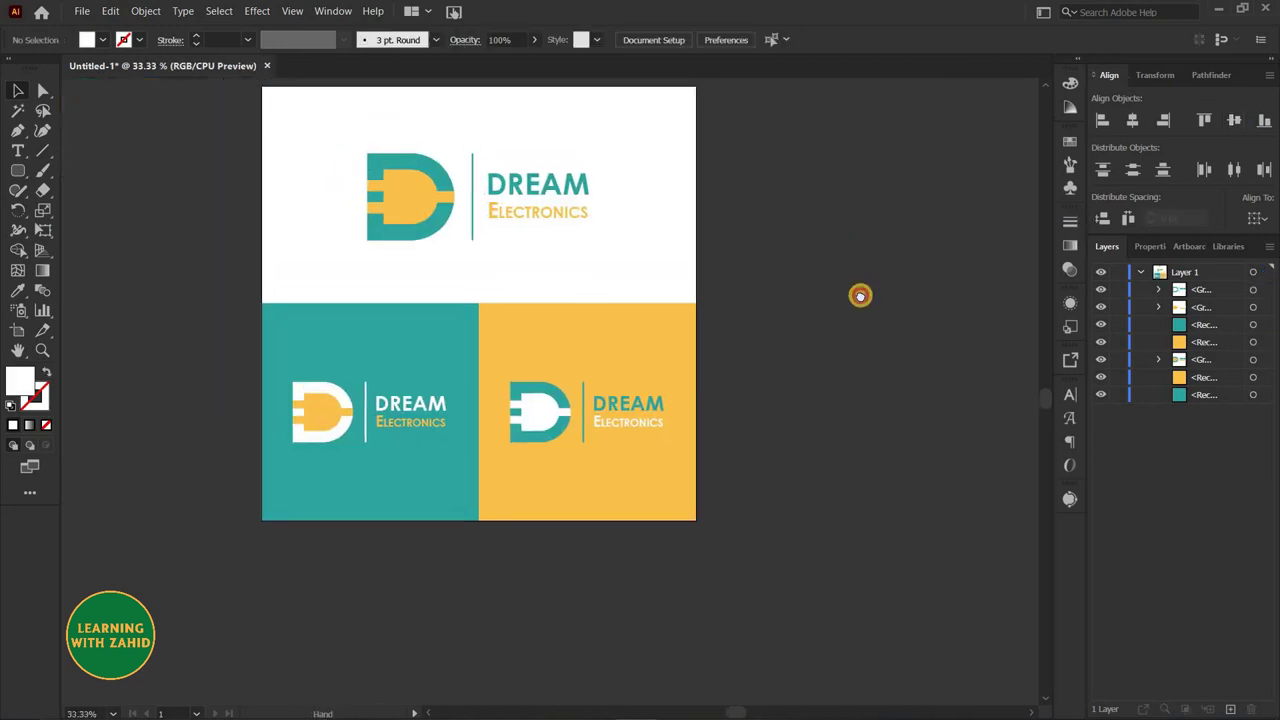
{"action": "key", "text": "ctrl+plus"}
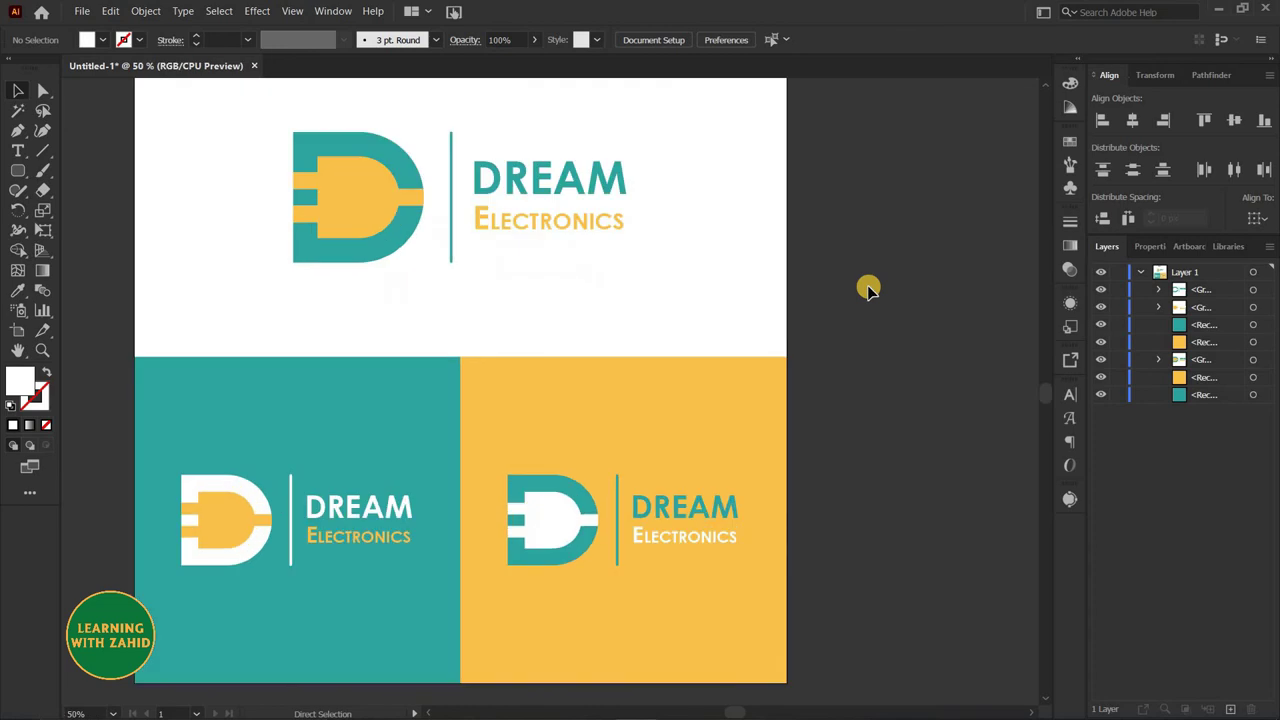
{"action": "left_click_drag", "start_coordinate": [829, 314], "coordinate": [900, 327]}
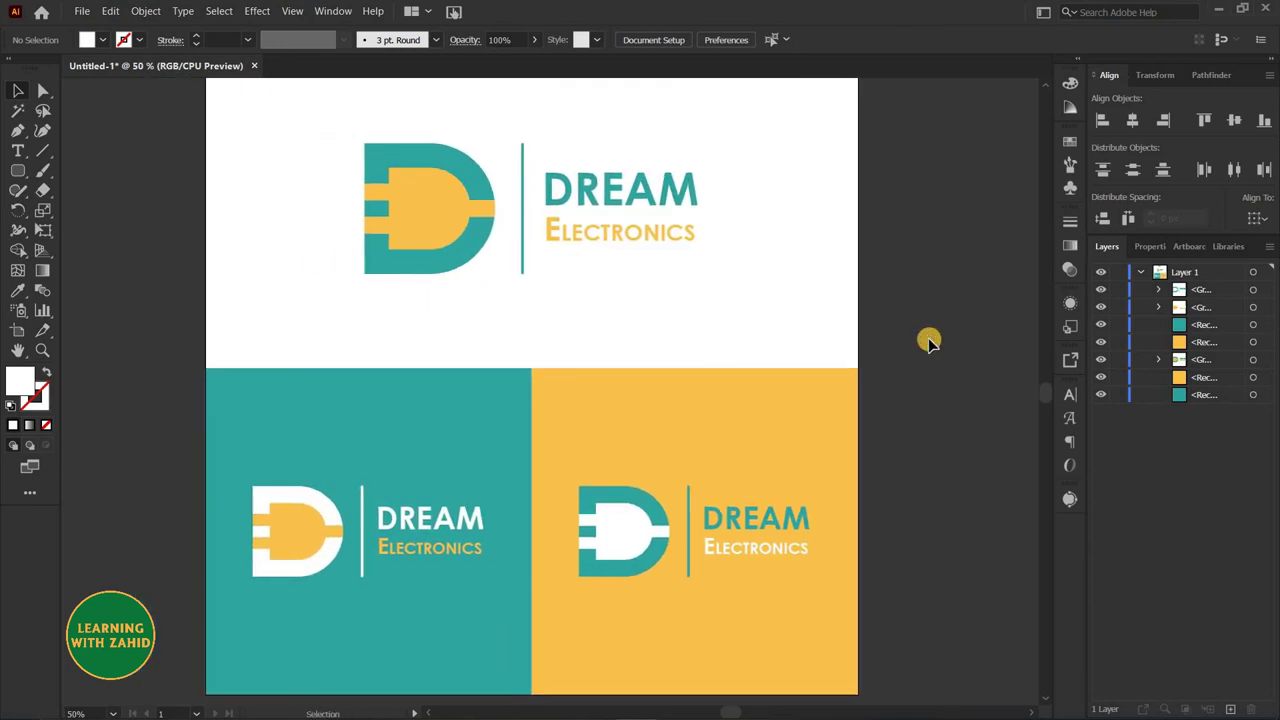
{"action": "key", "text": "ctrl+minus"}
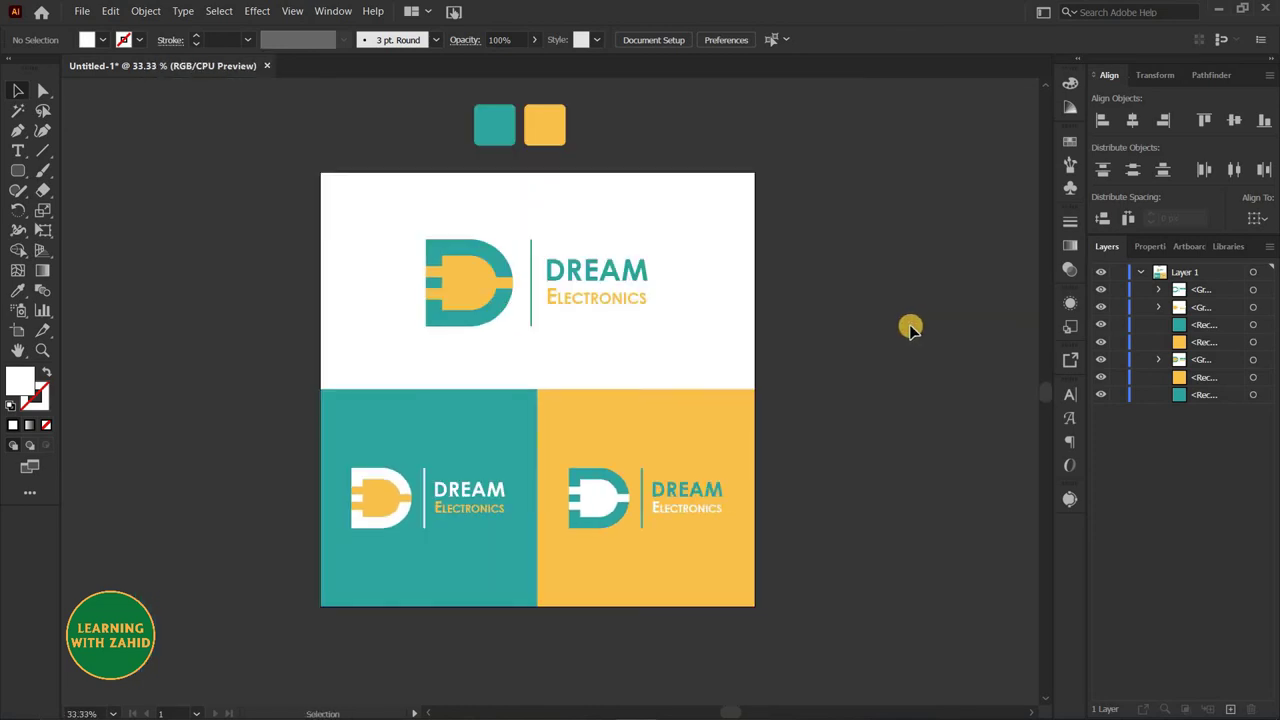